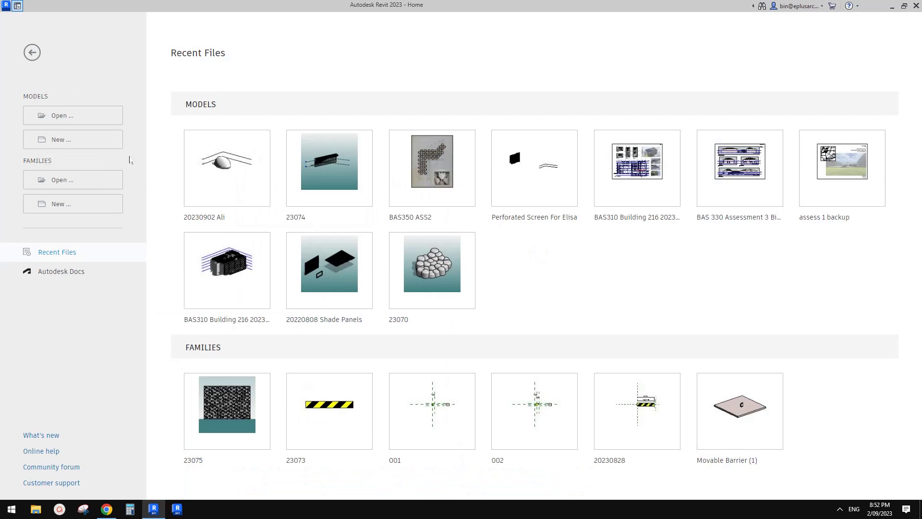
Create a new family from the Metric Curtain Panel Pattern Based.rft template
left_click(79, 208)
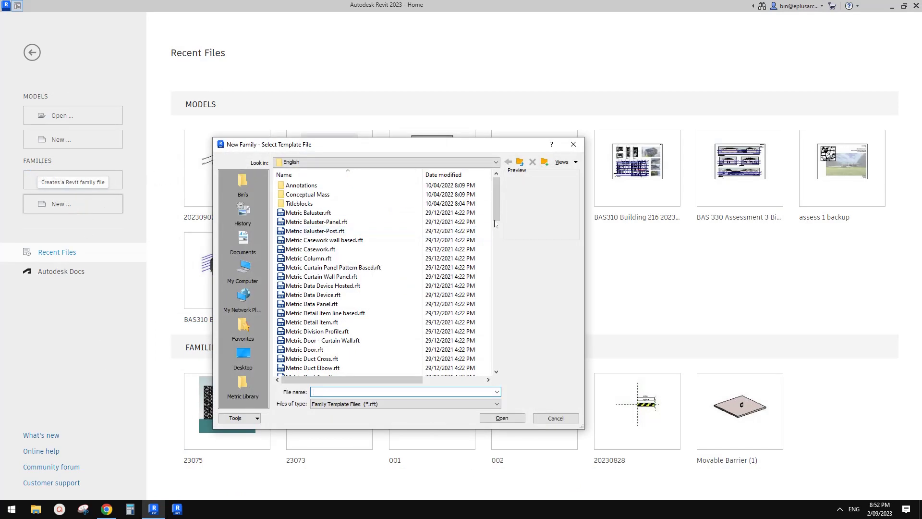
left_click_drag(497, 218, 497, 232)
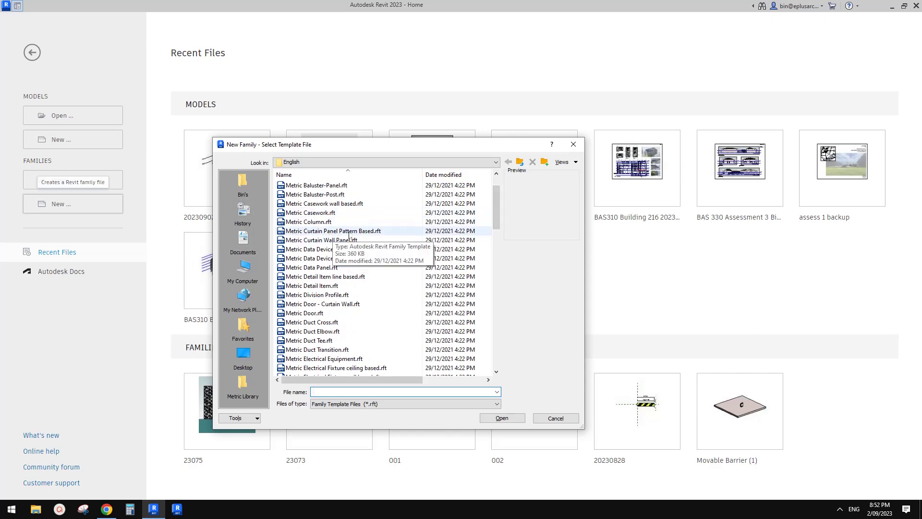
left_click(377, 231)
double_click(378, 230)
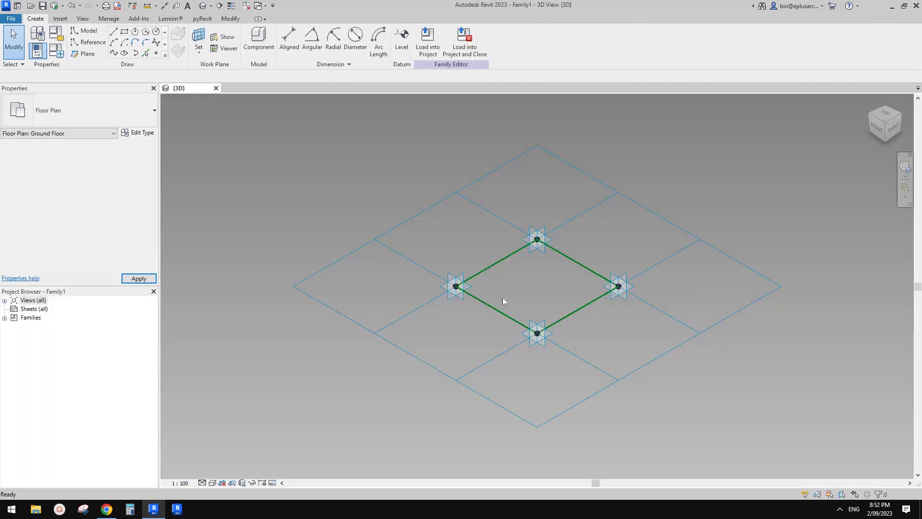
middle_click_drag(564, 296, 578, 351, "shift")
left_click(596, 226)
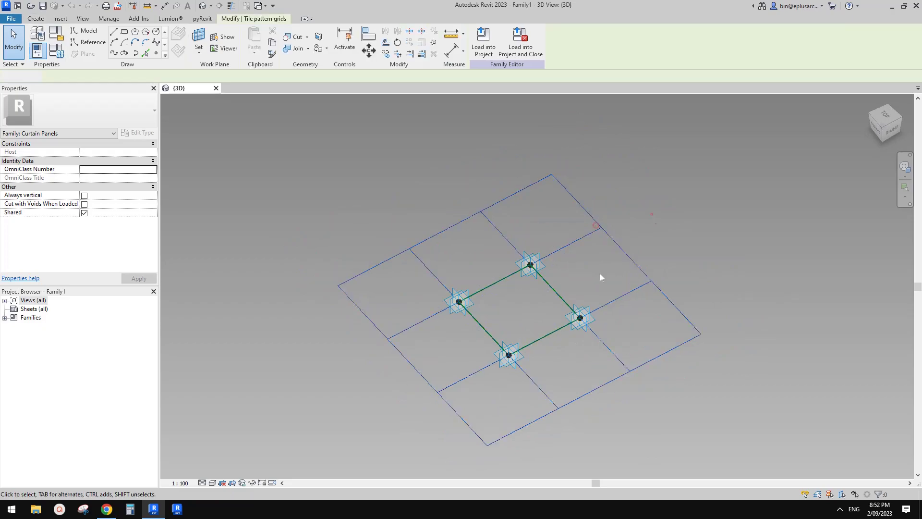
left_click(651, 215)
Switch to the Google Docs document in Chrome and enlarge the facade elevation image to nearly the page's text width
left_click(106, 513)
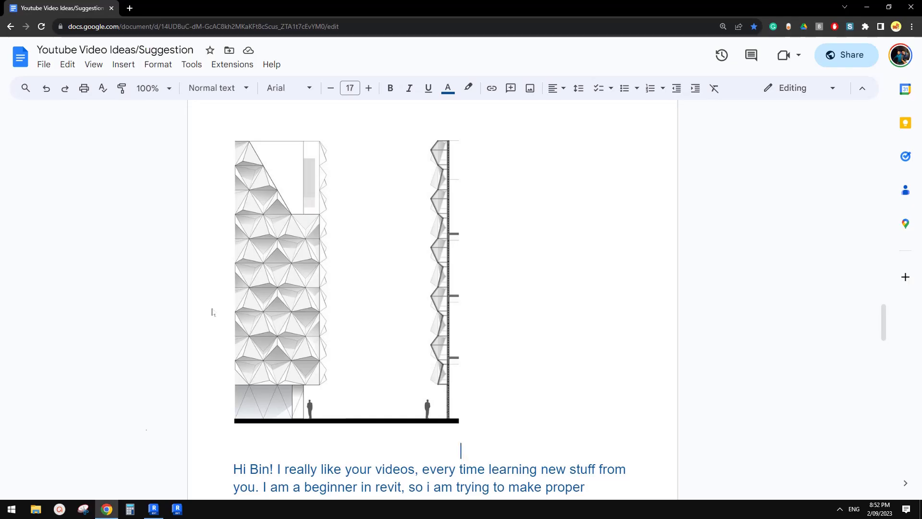
left_click(284, 305)
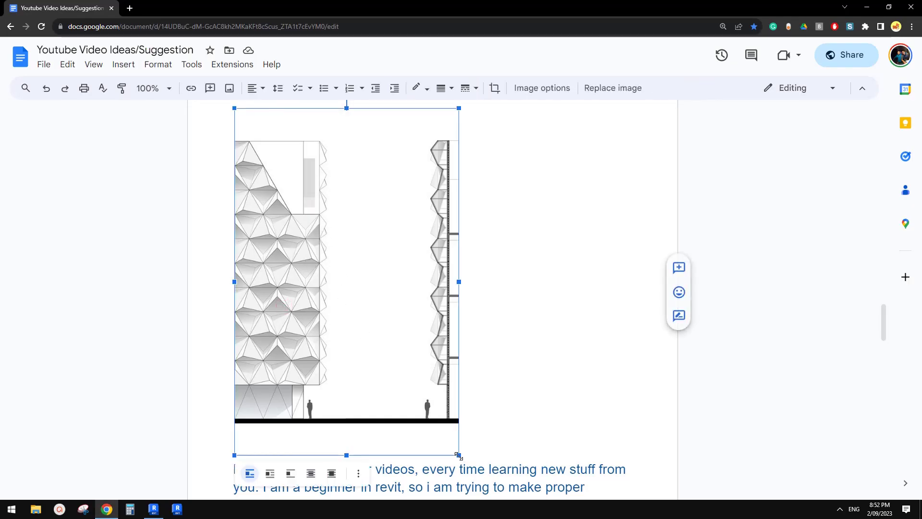
left_click_drag(458, 454, 613, 504)
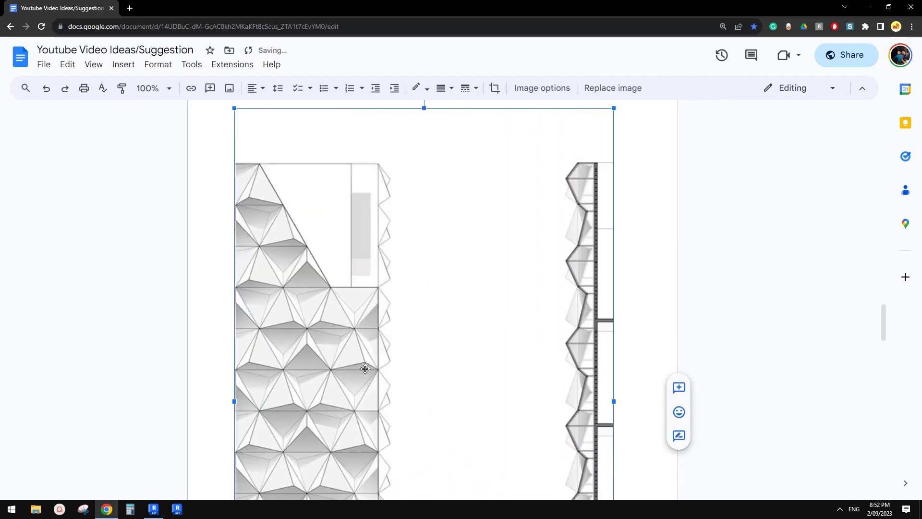
scroll(323, 343, "down", 3)
Capture the facade pattern with the Snipping Tool and outline adjoining triangles on the snip with the pen
left_click(82, 510)
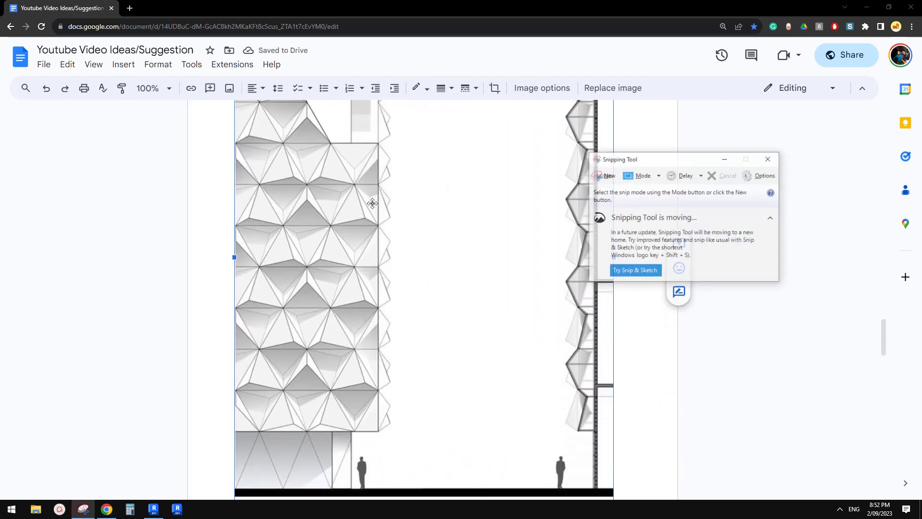
left_click_drag(148, 182, 557, 399)
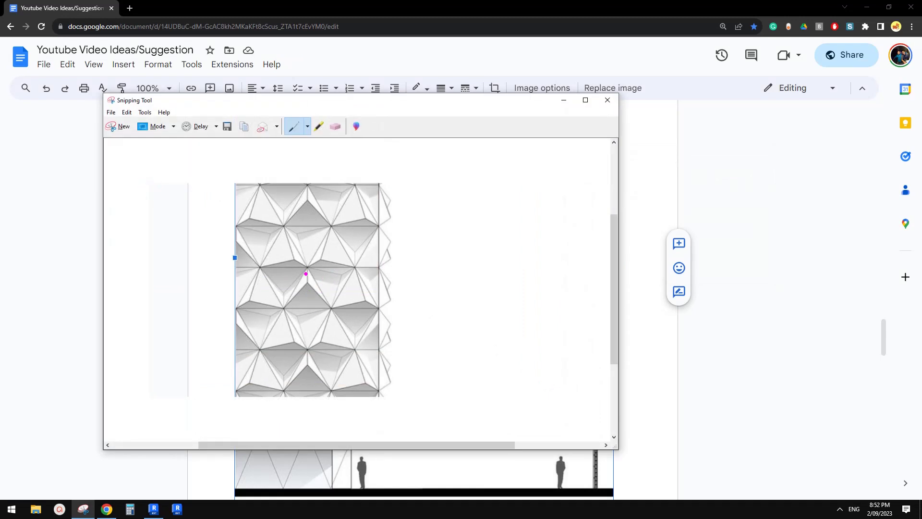
mouse_move(306, 273)
left_mouse_down()
mouse_move(287, 307)
mouse_move(334, 309)
mouse_move(305, 263)
left_mouse_up()
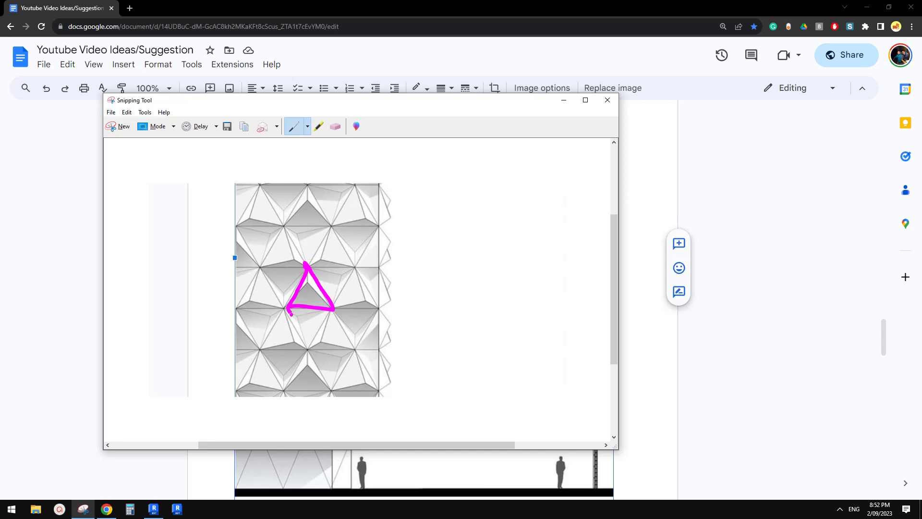
mouse_move(291, 314)
left_mouse_down()
mouse_move(309, 345)
mouse_move(331, 313)
mouse_move(345, 330)
mouse_move(317, 348)
left_mouse_up()
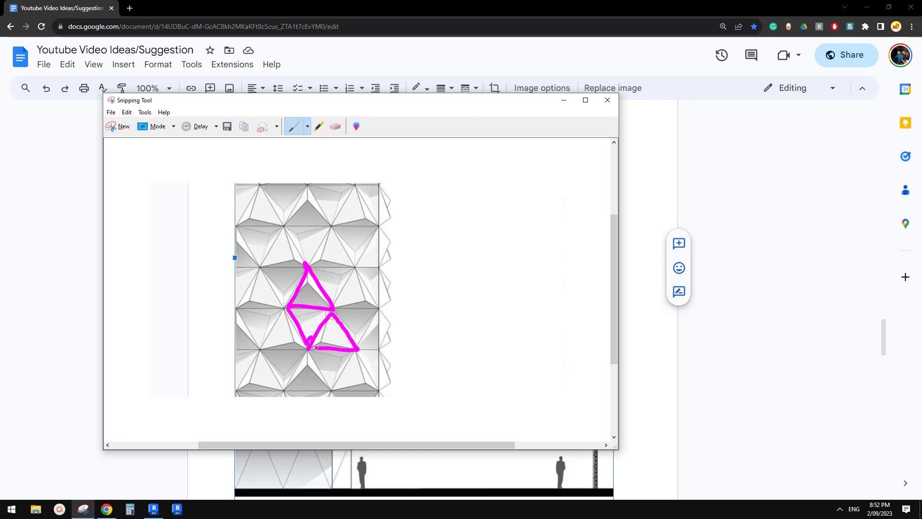
mouse_move(336, 297)
left_mouse_down()
mouse_move(331, 260)
mouse_move(311, 263)
left_mouse_up()
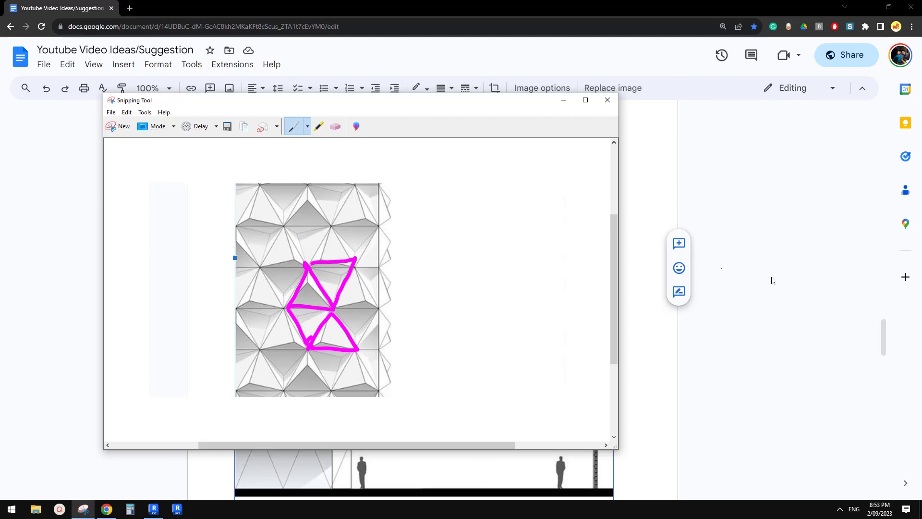
Switch to Revit and change the tile pattern grid type to Triangle (flat)
left_click(753, 275)
scroll(756, 276, "down", 1)
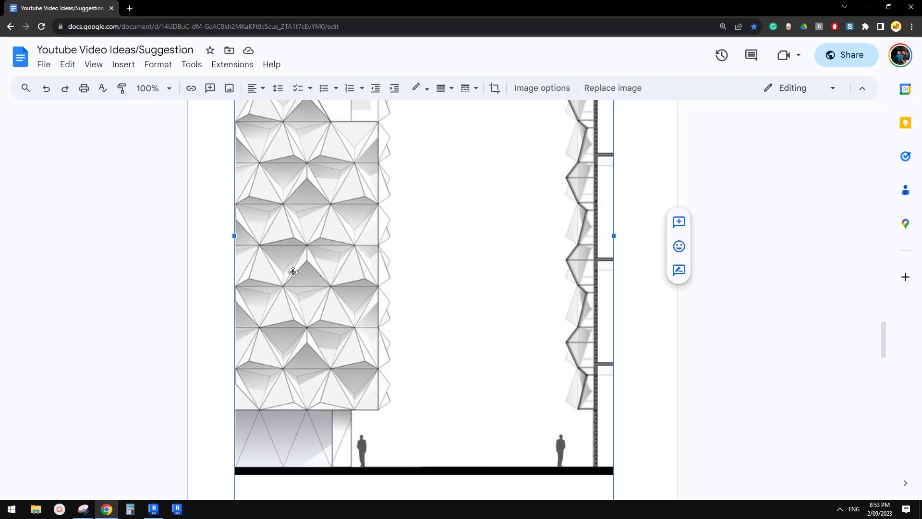
left_click(153, 509)
left_click(672, 268)
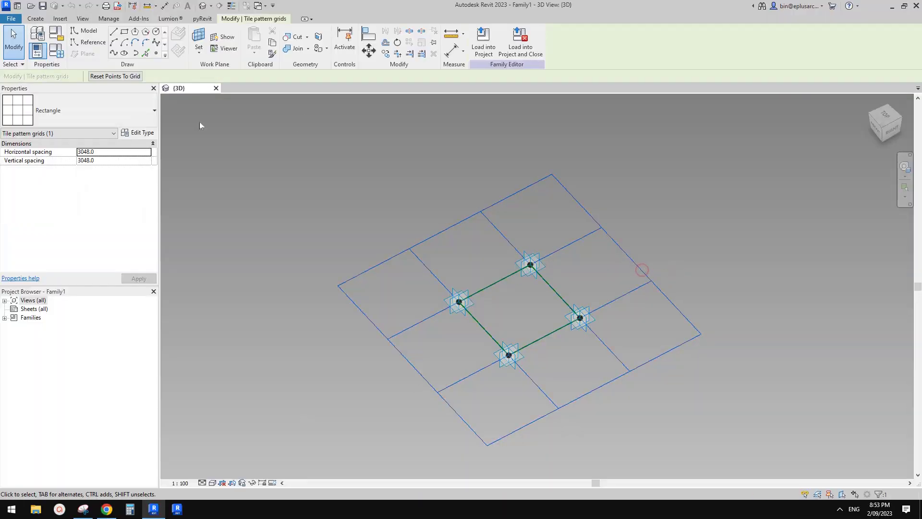
left_click(116, 111)
scroll(85, 295, "down", 2)
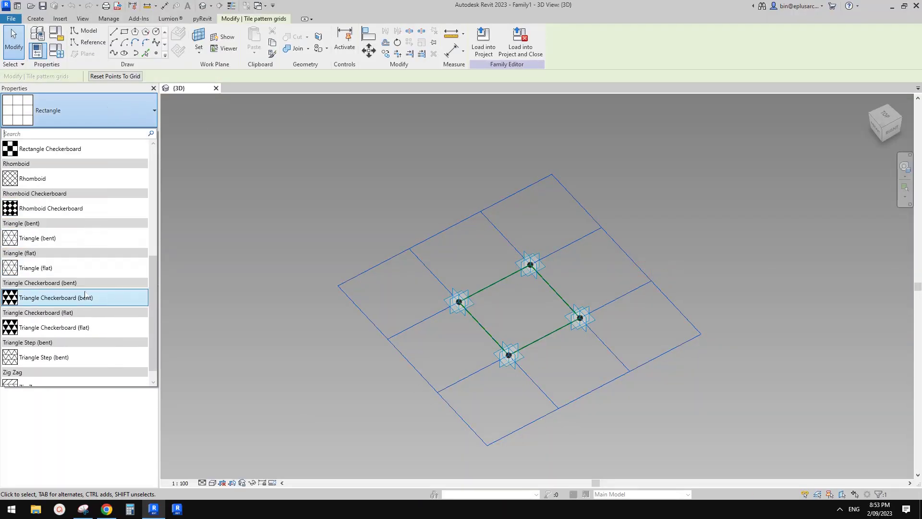
left_click(31, 272)
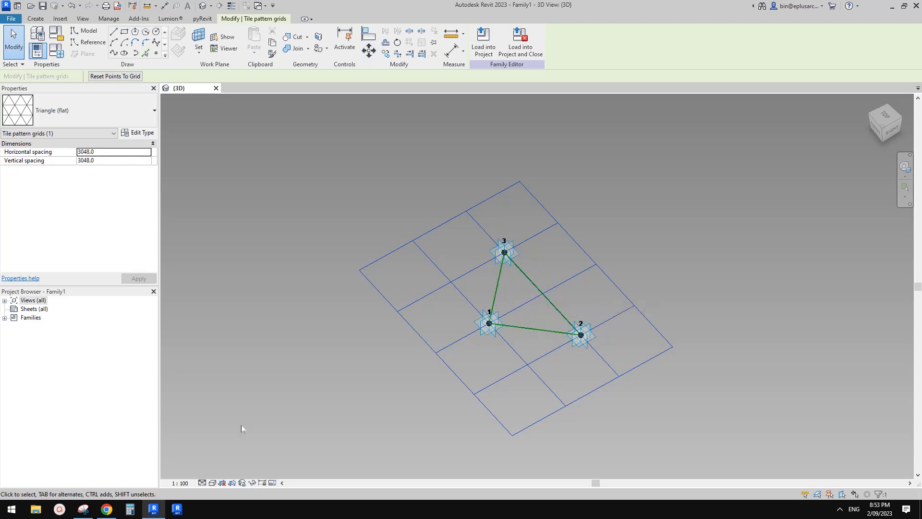
Switch back to the Snipping Tool, erase the triangle outlines from the facade snip and reactivate the pen
left_click(107, 509)
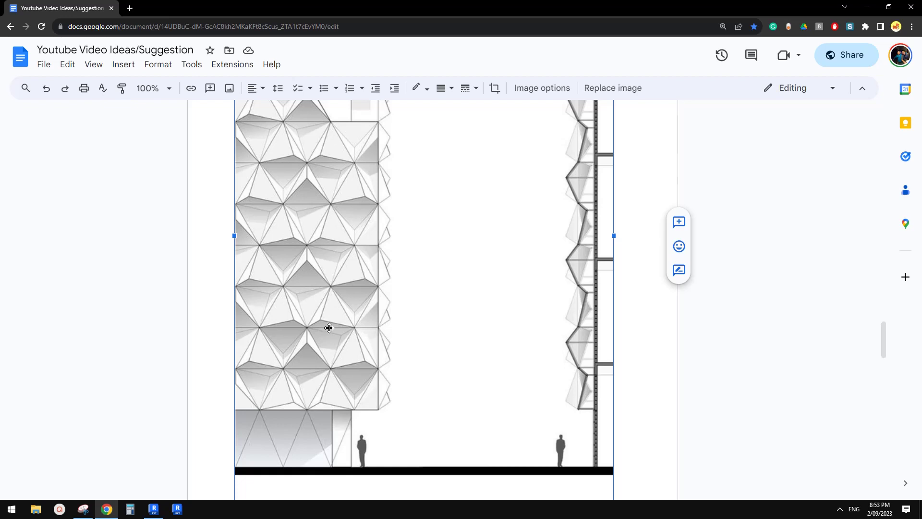
left_click(83, 509)
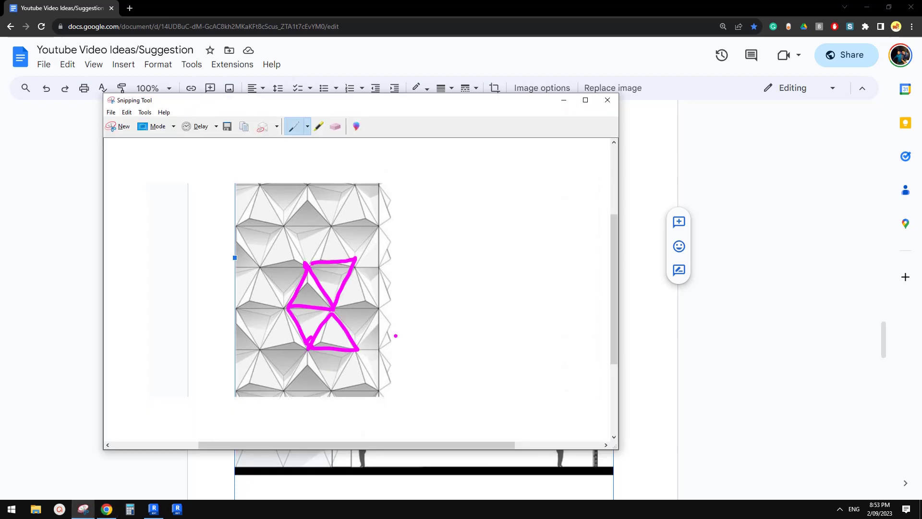
left_click(336, 127)
mouse_move(336, 250)
left_mouse_down()
mouse_move(307, 293)
mouse_move(337, 333)
mouse_move(309, 144)
left_mouse_up()
left_click(293, 126)
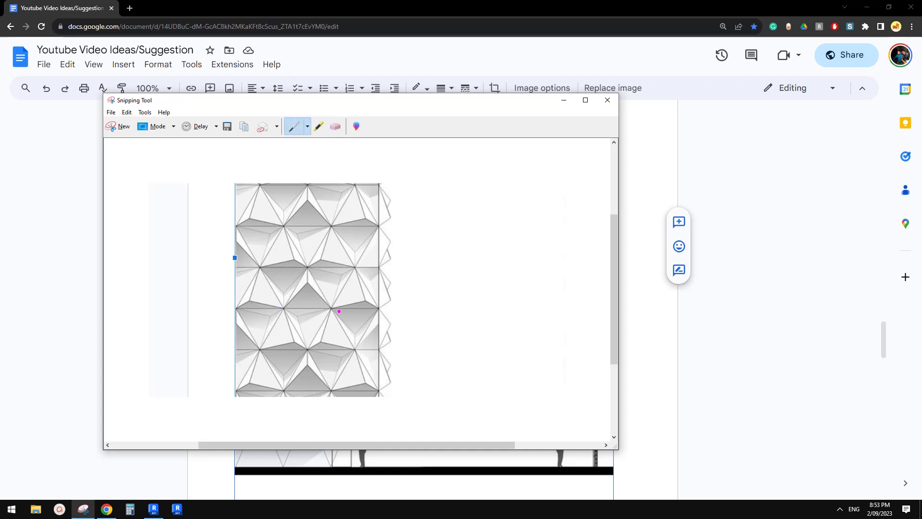
Outline a rhombus on the snip, split it into halves marked plus and minus, and sketch the neighbouring rhombuses
mouse_move(308, 267)
left_mouse_down()
mouse_move(283, 309)
mouse_move(304, 349)
mouse_move(312, 342)
left_mouse_up()
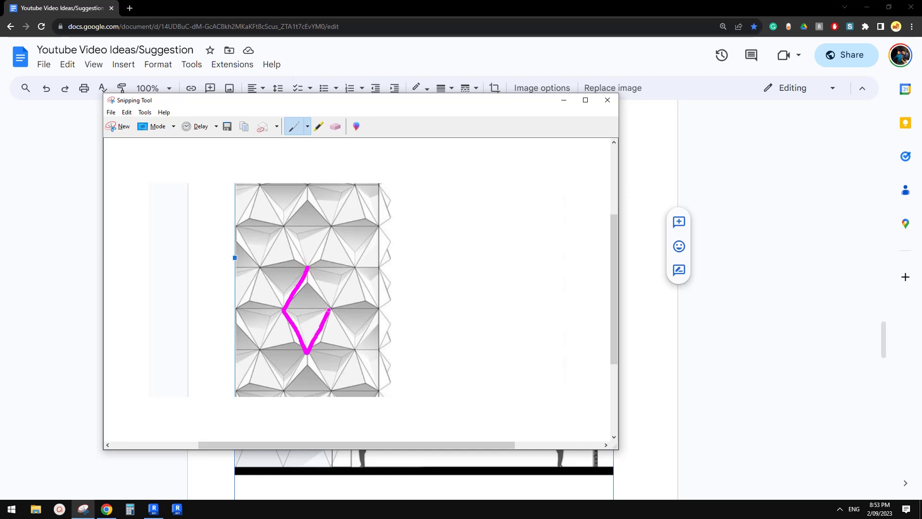
mouse_move(329, 310)
left_mouse_down()
mouse_move(313, 277)
mouse_move(311, 294)
left_mouse_up()
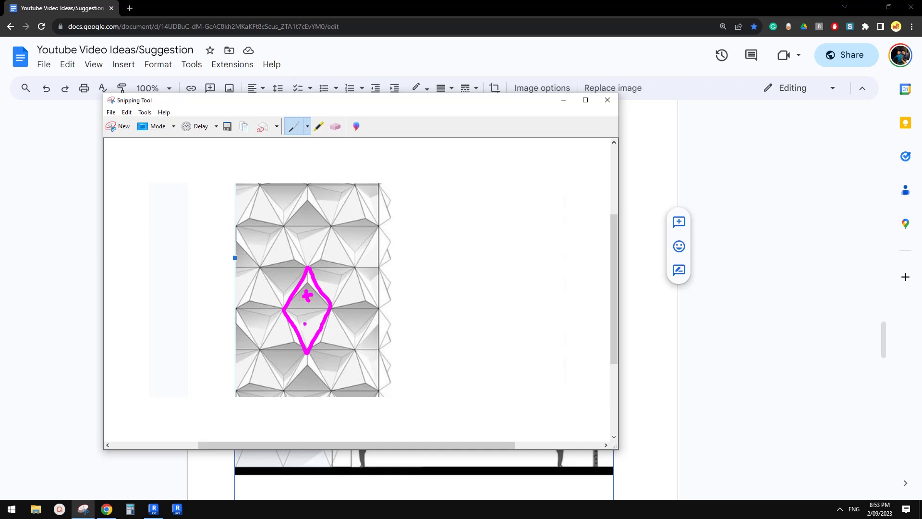
mouse_move(283, 309)
left_mouse_down()
mouse_move(312, 309)
mouse_move(287, 313)
left_mouse_up()
mouse_move(332, 226)
left_mouse_down()
mouse_move(314, 262)
mouse_move(358, 264)
mouse_move(333, 303)
mouse_move(354, 349)
mouse_move(331, 384)
left_mouse_up()
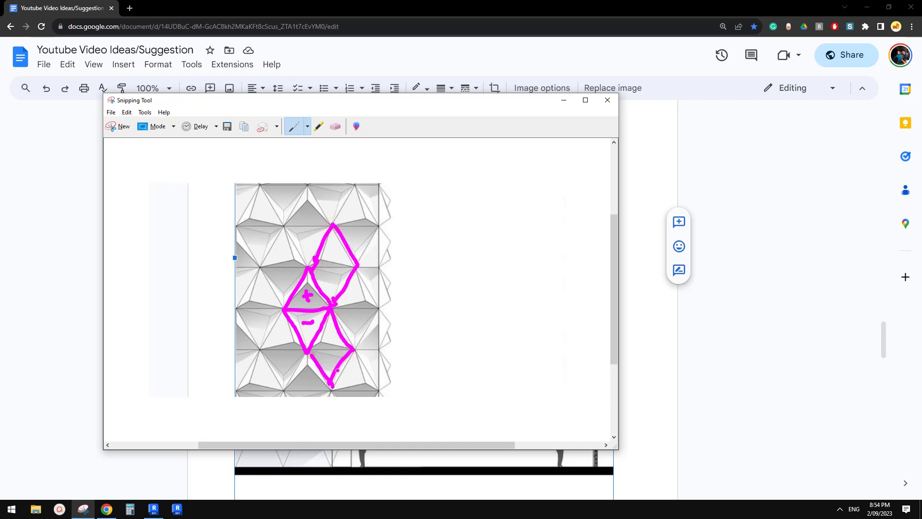
Switch to Revit and change the tile pattern grid type to Rhomboid
left_click(153, 510)
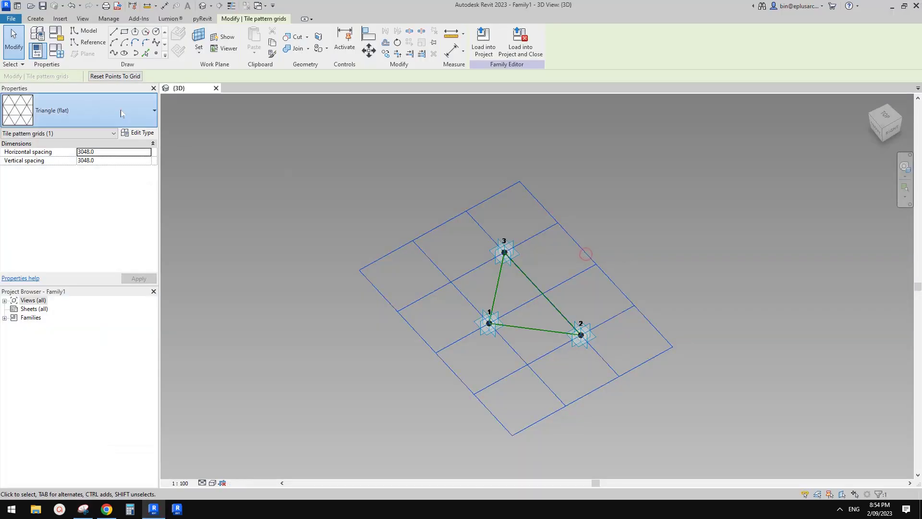
left_click(96, 110)
left_click(152, 232)
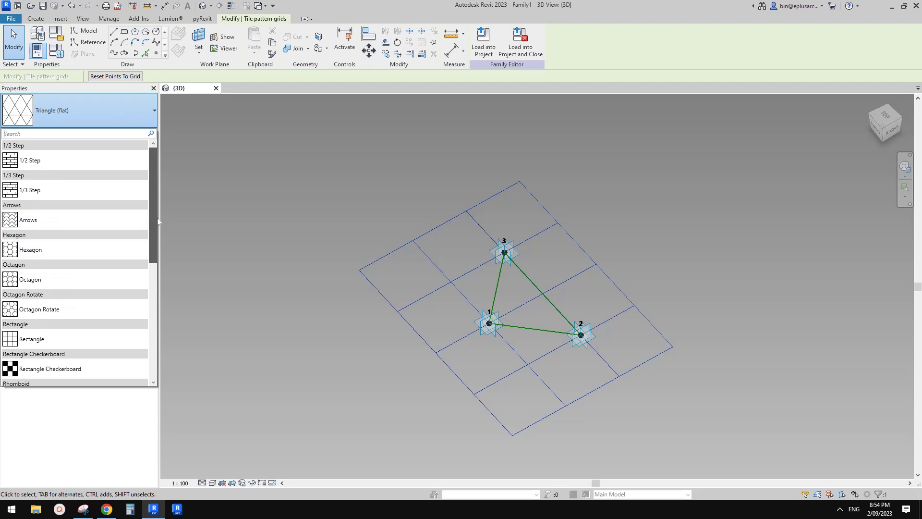
left_click_drag(158, 224, 154, 340)
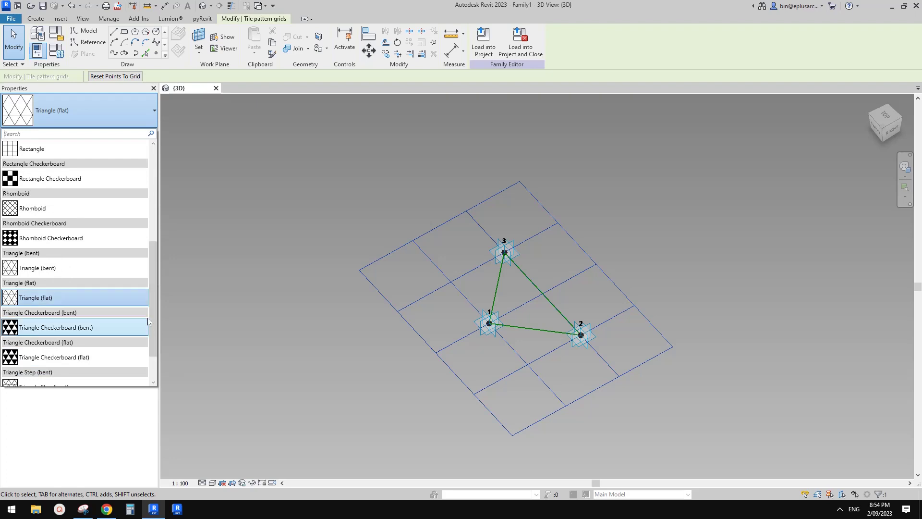
left_click(41, 208)
Connect adaptive points 4 and 2 with a spline through points and make it a reference line
middle_click_drag(622, 208, 530, 243, "shift")
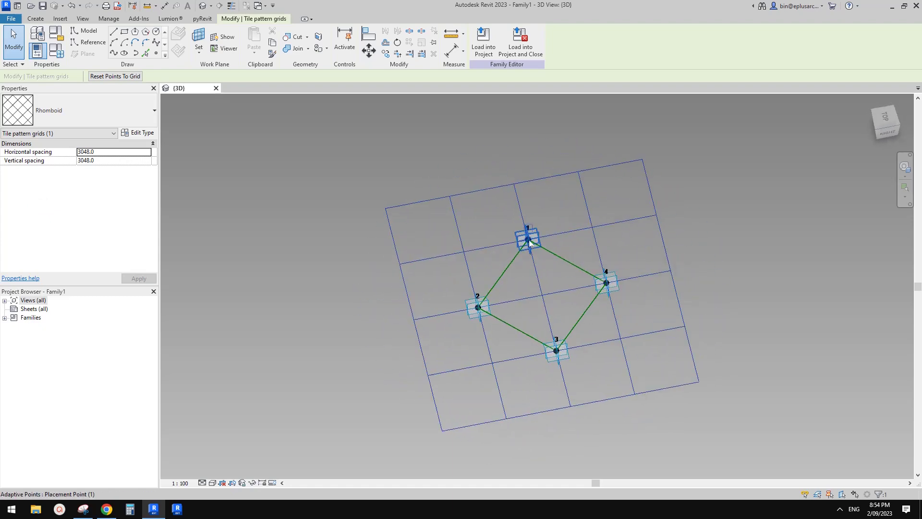
middle_click_drag(620, 278, 521, 309, "shift")
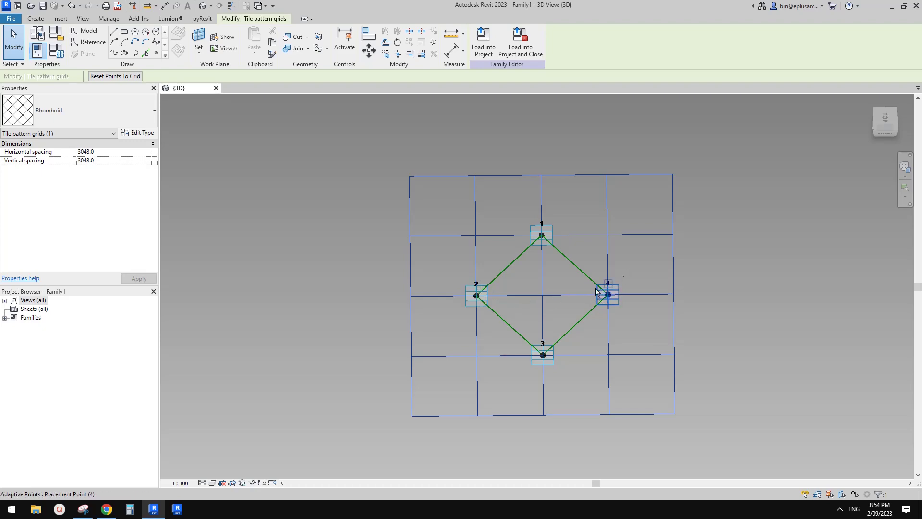
middle_click_drag(607, 295, 611, 234, "shift")
left_click(575, 265)
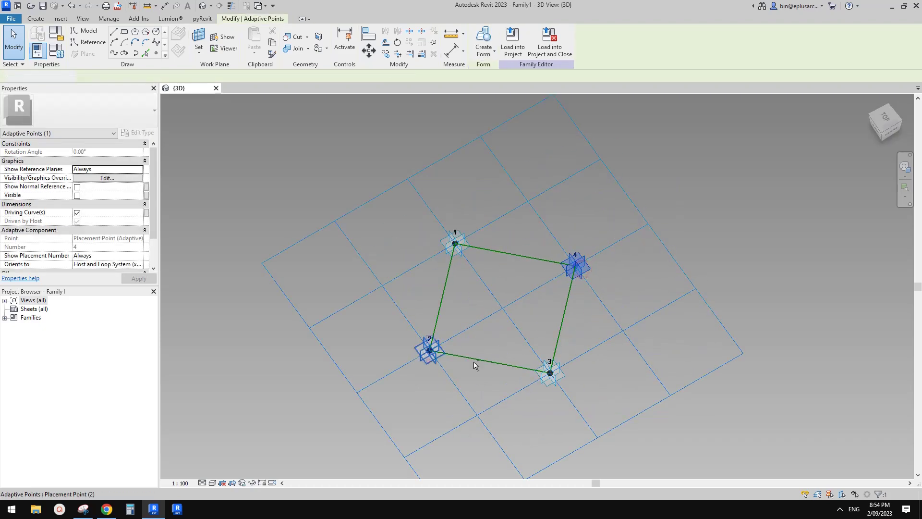
left_click(422, 333, "ctrl")
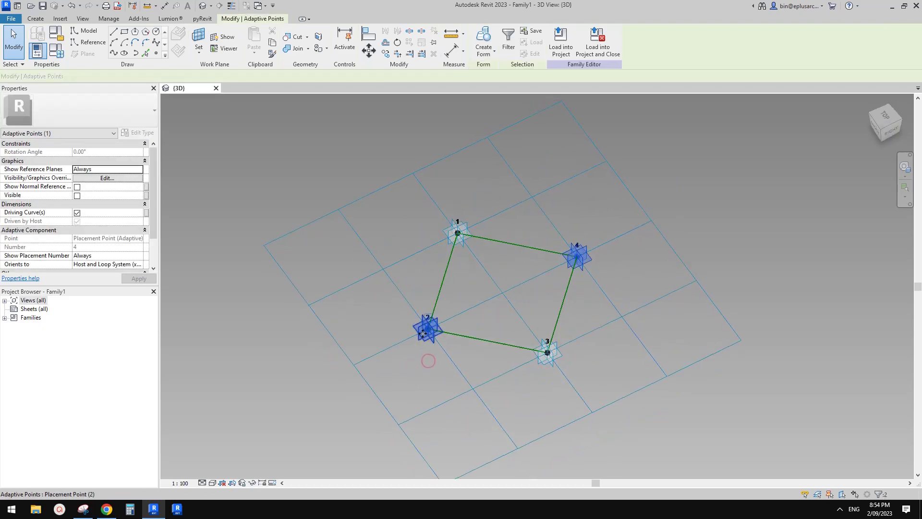
left_click(114, 53)
left_click(81, 222)
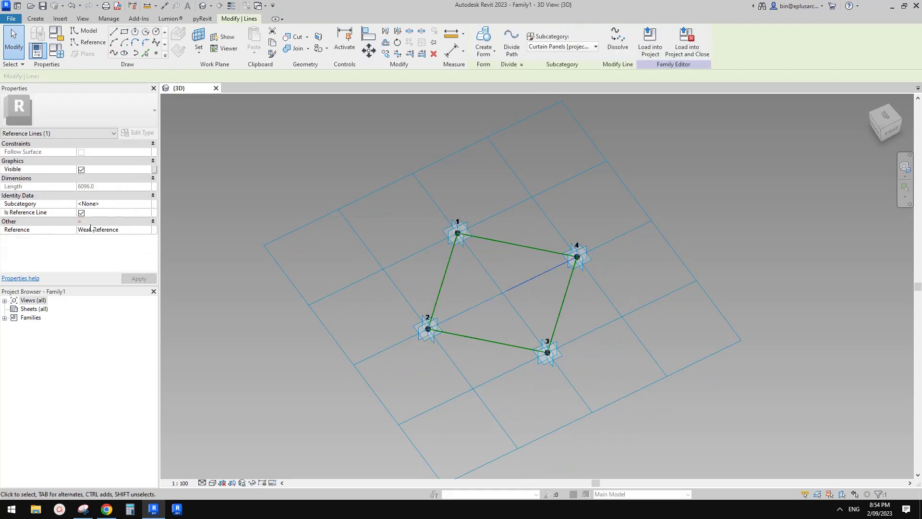
left_click(536, 311)
Place two reference points on the diagonal reference line, one on each side of its middle
scroll(536, 311, "up", 2)
middle_click_drag(537, 311, 478, 260, "shift")
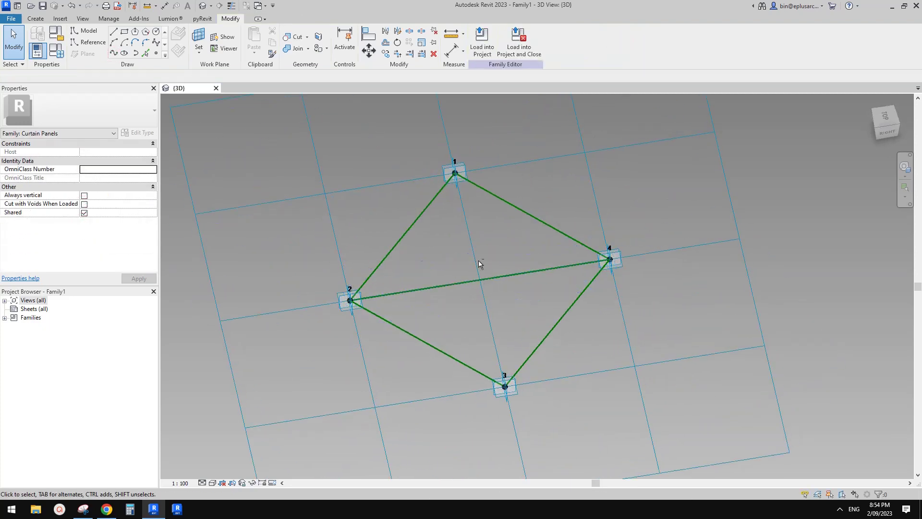
middle_click_drag(480, 215, 281, 85, "shift")
middle_click_drag(448, 194, 464, 199, "shift")
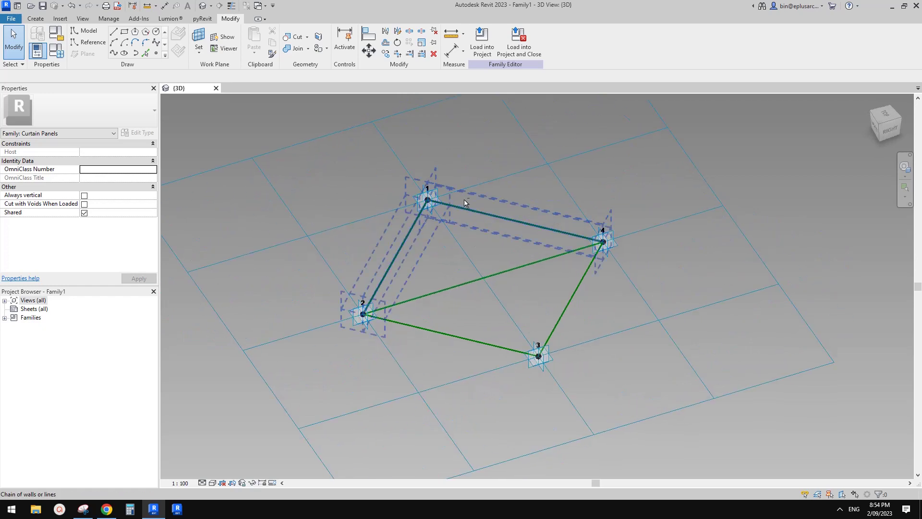
left_click(156, 53)
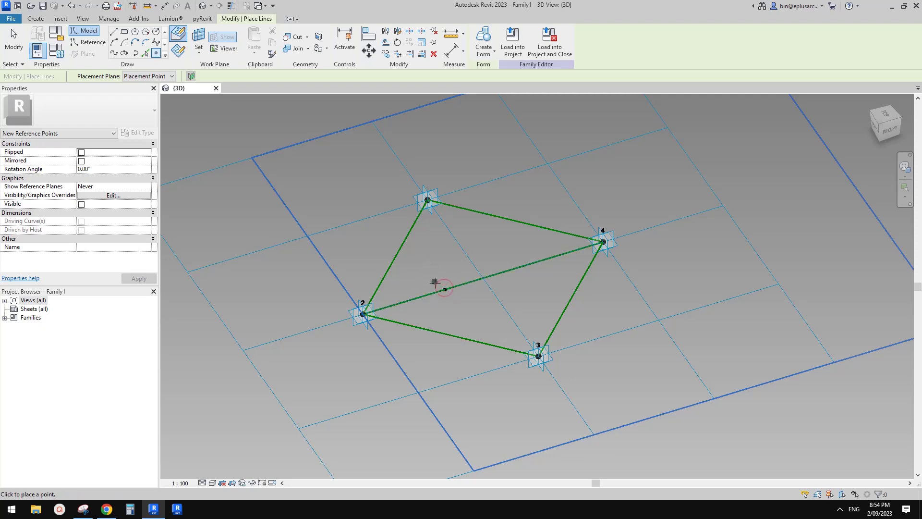
left_click(444, 289)
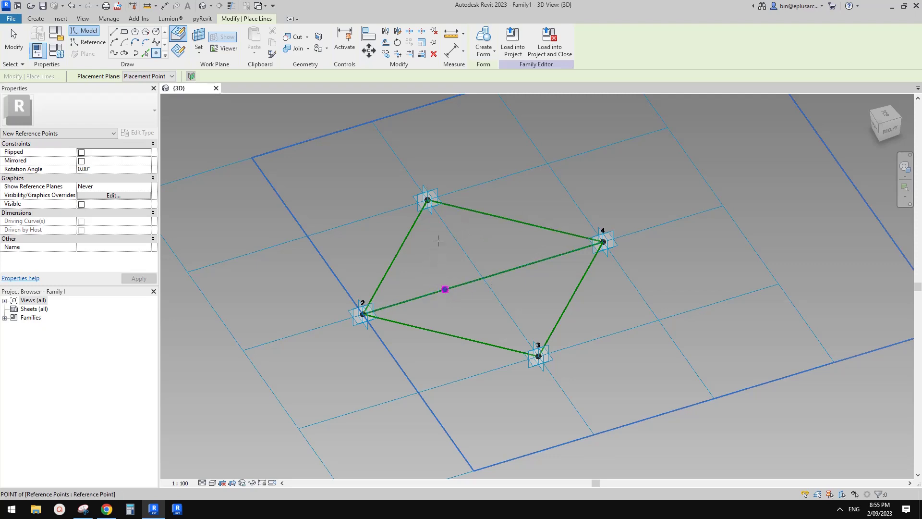
left_click(515, 267)
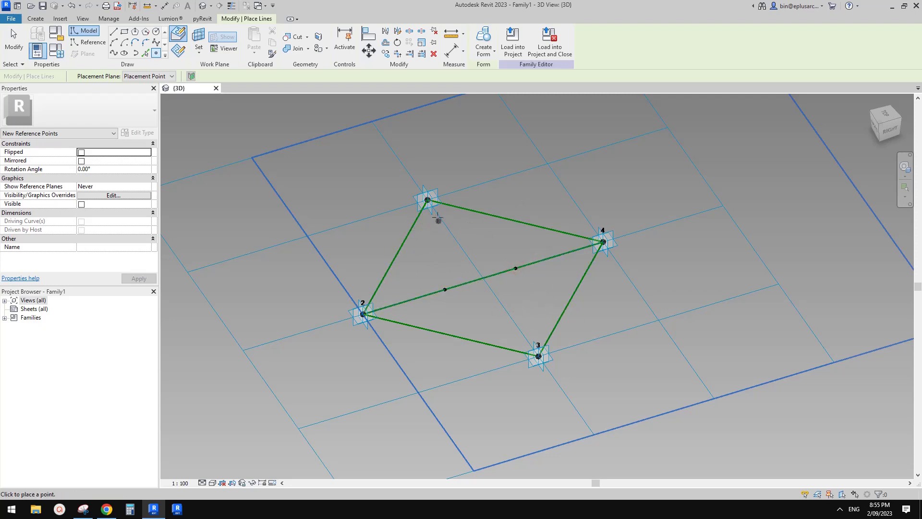
Connect adaptive point 1 to the diagonal point nearer point 2 with a spline through points and make it a reference line
key("Escape")
key("Escape")
left_click(434, 197)
left_click(445, 290, "ctrl")
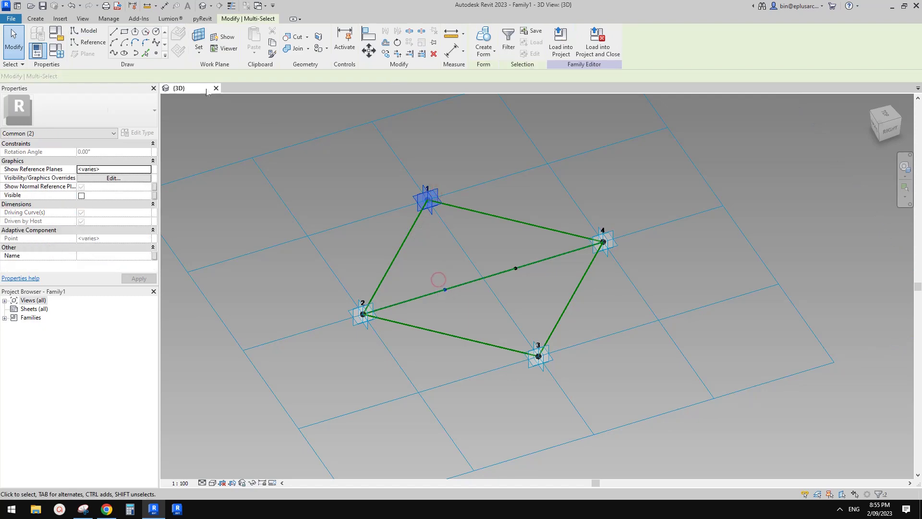
left_click(113, 53)
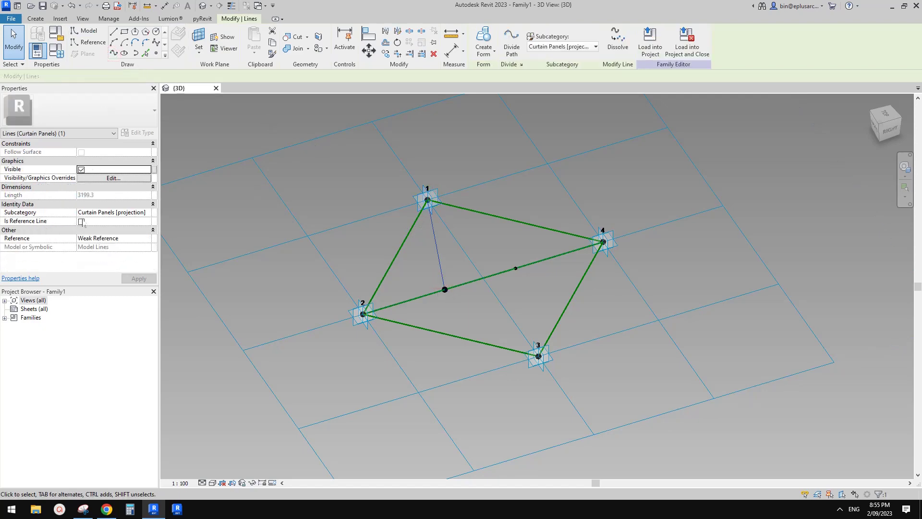
middle_click_drag(434, 237, 473, 254, "shift")
left_click(81, 221)
scroll(465, 240, "up", 1)
left_click(513, 256)
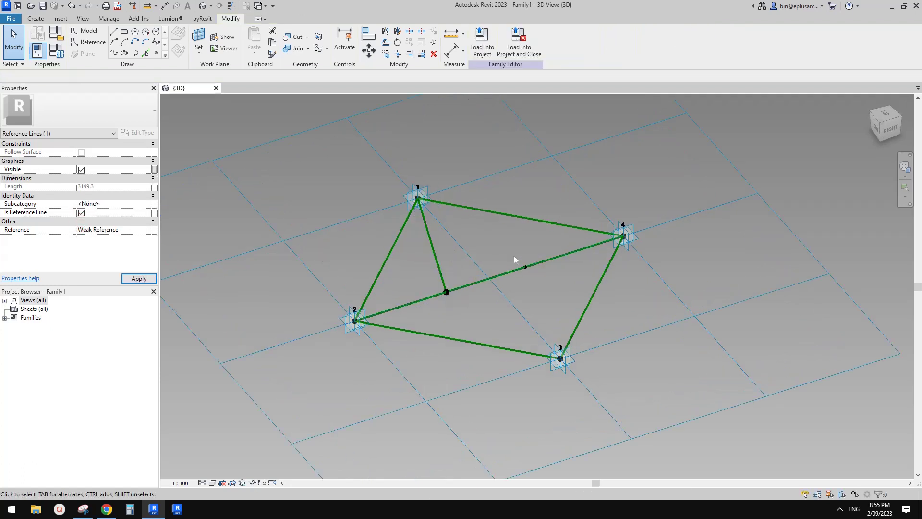
Connect adaptive point 3 to the diagonal point nearer point 4 with a spline through points and make it a reference line
left_click_drag(513, 248, 586, 374)
left_click(113, 53)
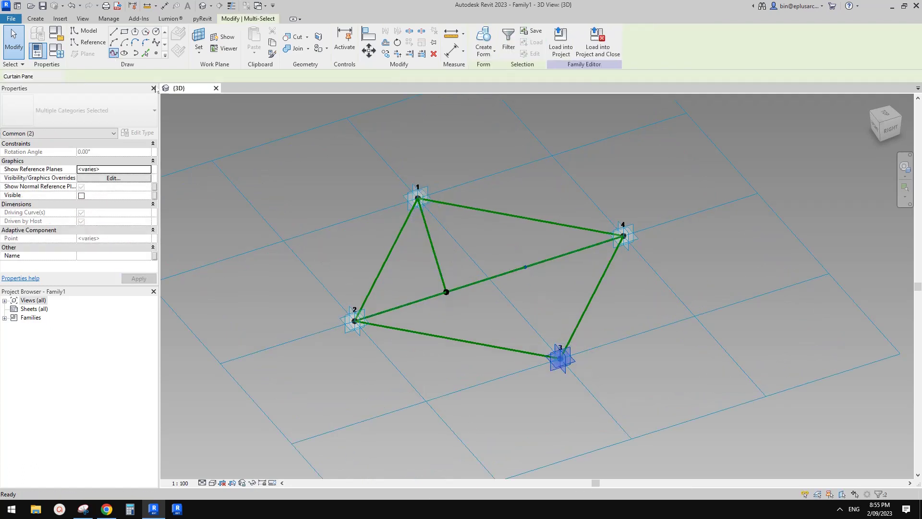
left_click(113, 53)
left_click(82, 222)
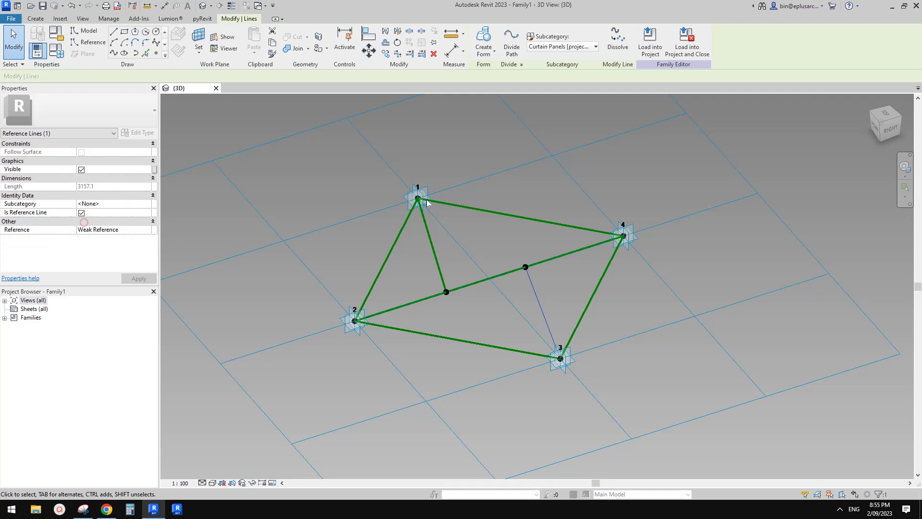
left_click(457, 236)
Place a reference point partway along the reference line running from adaptive point 1 to the diagonal
left_click(156, 52)
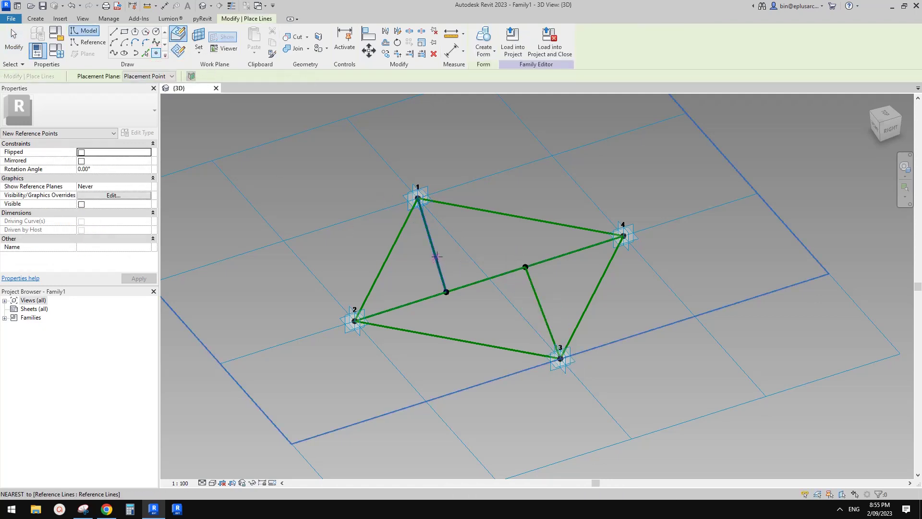
mouse_move(436, 257)
middle_mouse_down("shift")
mouse_move(474, 263)
mouse_move(442, 251)
middle_mouse_up("shift")
key("Escape")
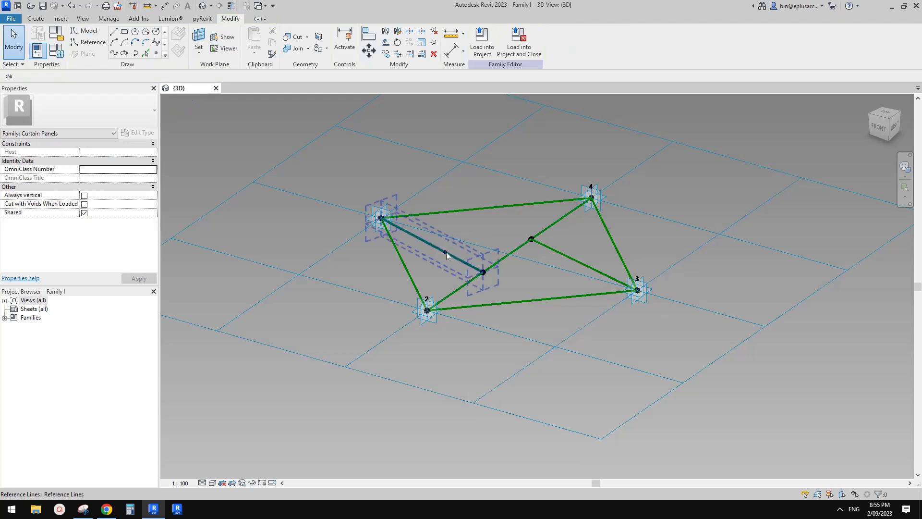
left_click(446, 252)
key("Escape")
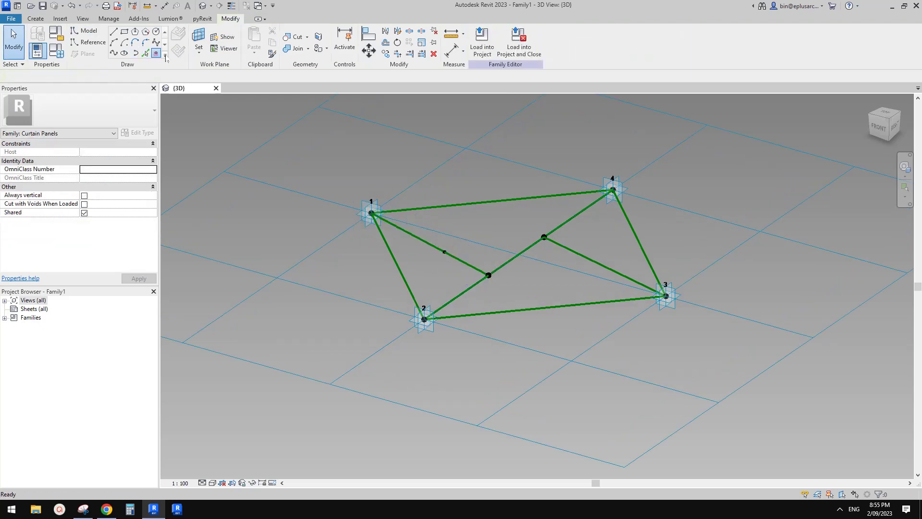
Set the work plane to the reference point on point 1's inner line and place another reference point hosted on it
left_click(157, 53)
left_click(199, 39)
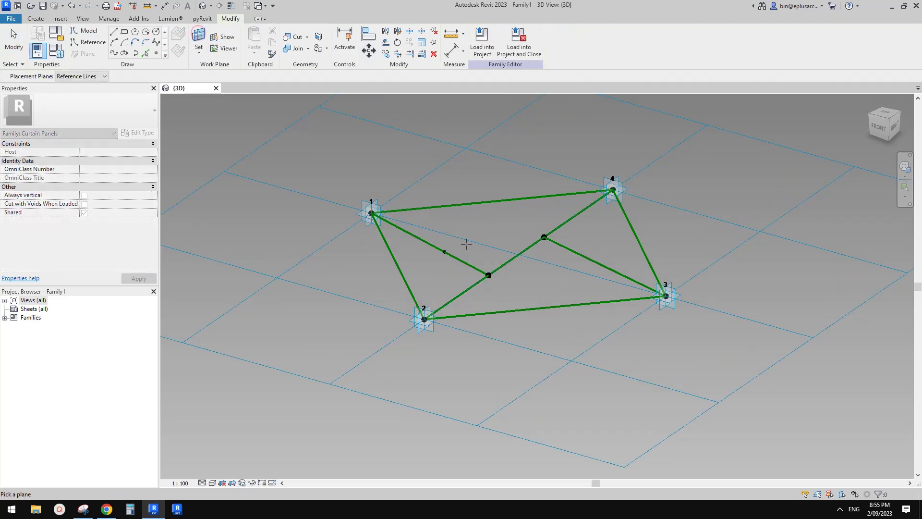
left_click(444, 250)
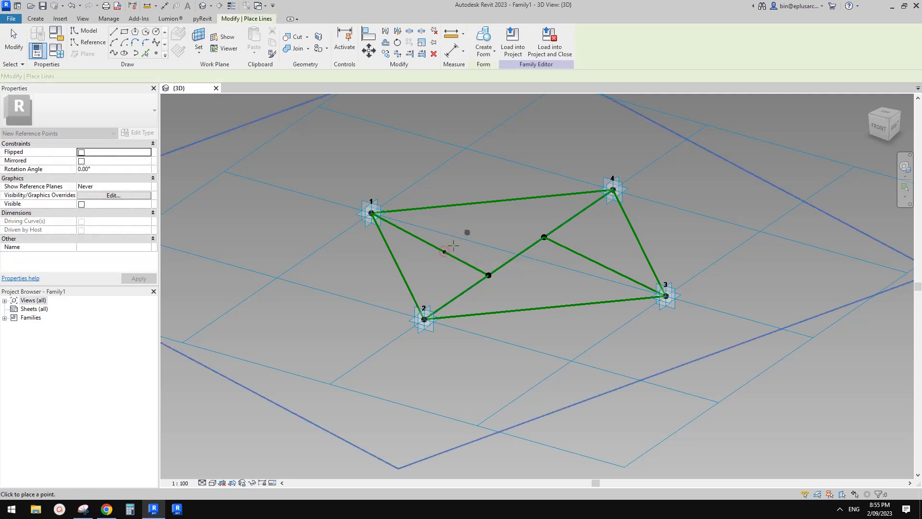
left_click(452, 246)
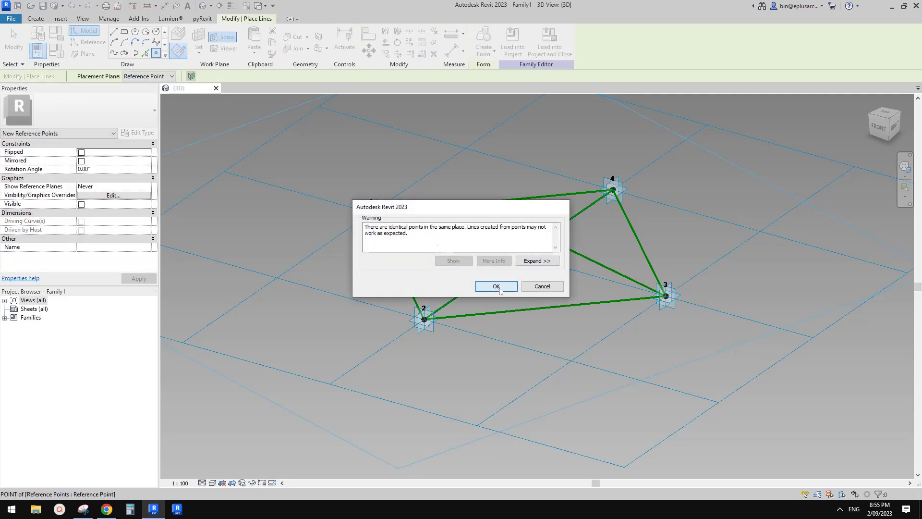
left_click(496, 286)
key("Escape")
key("Escape")
Pull the hosted reference point on point 1's side vertically down to an offset of about 757
left_click(446, 251)
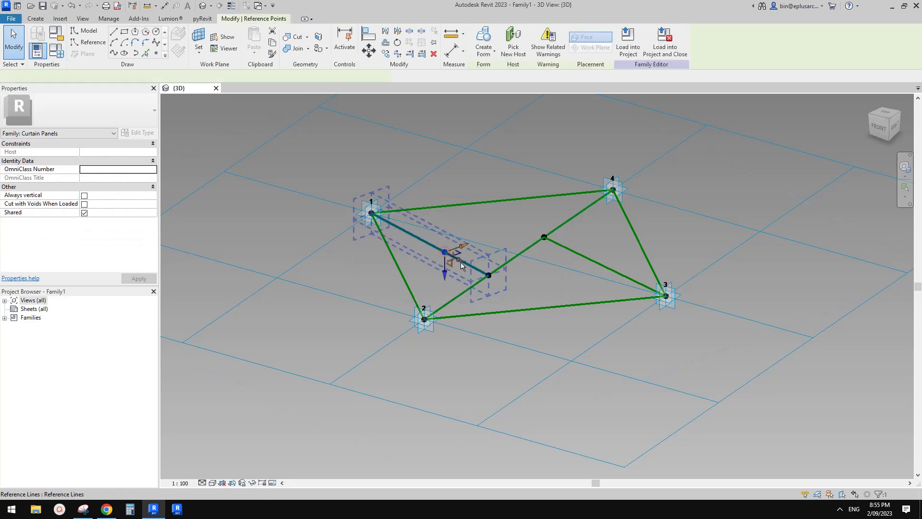
mouse_move(462, 266)
middle_mouse_down("shift")
mouse_move(541, 251)
mouse_move(468, 269)
middle_mouse_up("shift")
left_click_drag(446, 278, 457, 310)
middle_click_drag(461, 307, 528, 269, "shift")
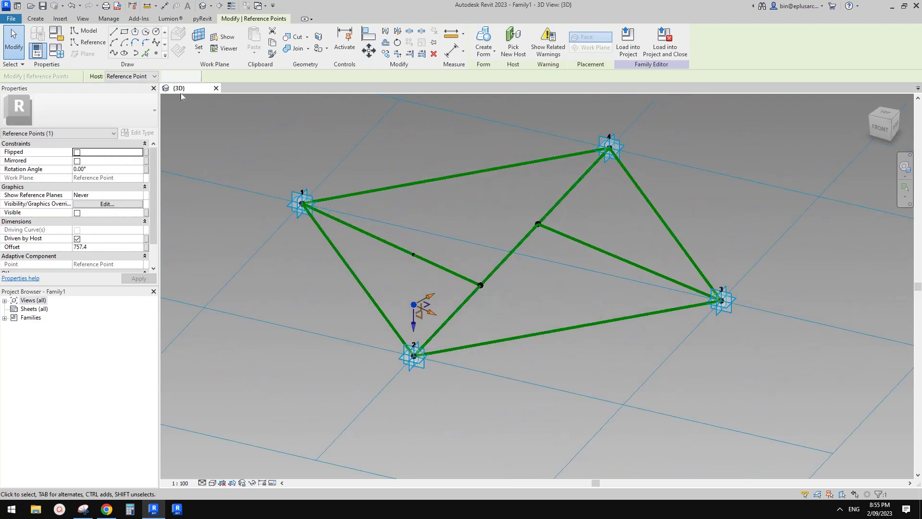
left_click(156, 54)
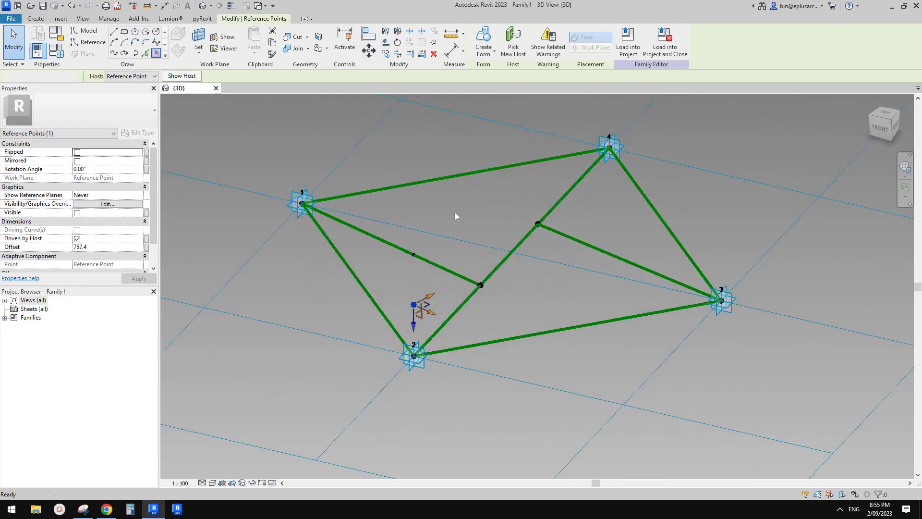
left_click(590, 246)
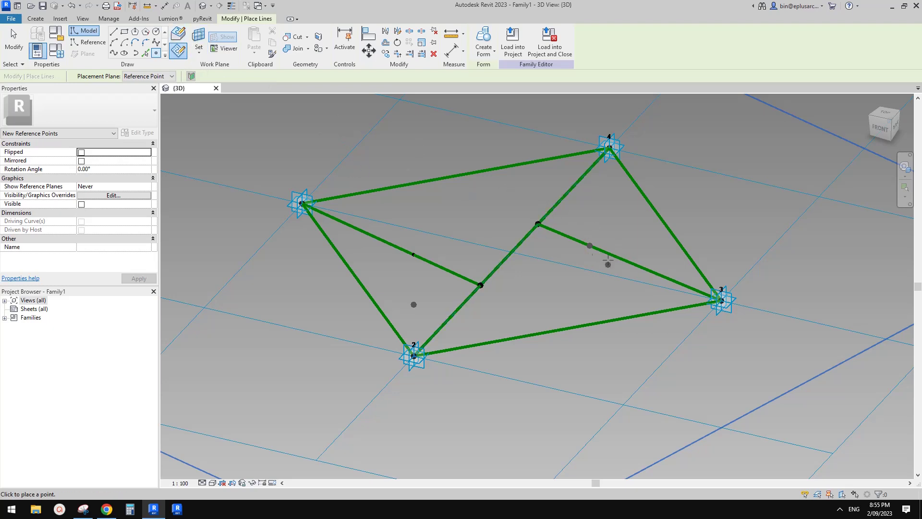
left_click(590, 253)
key("Escape")
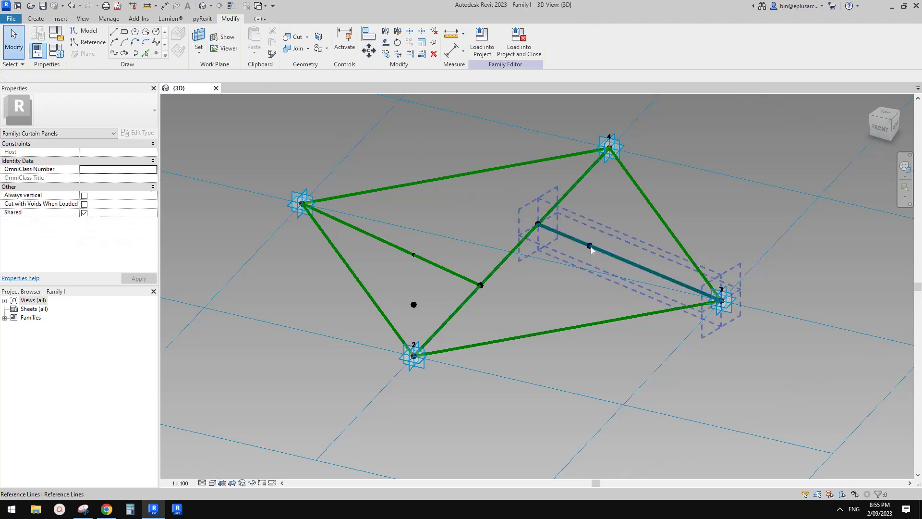
left_click(590, 247)
left_click(589, 210)
left_click_drag(582, 211, 605, 258)
left_click(606, 260)
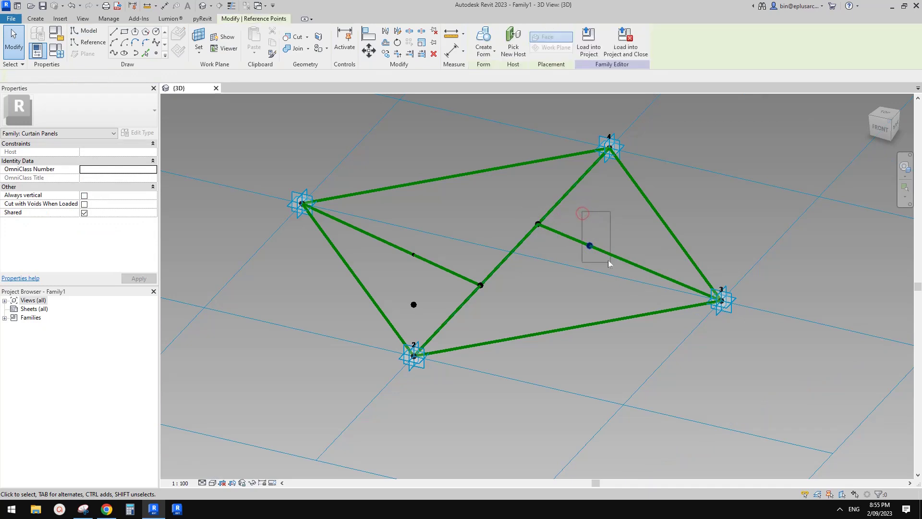
key("Delete")
Place a reference point on the inner reference line from adaptive point 3 and a second one hosted on that point's work plane
left_click(157, 54)
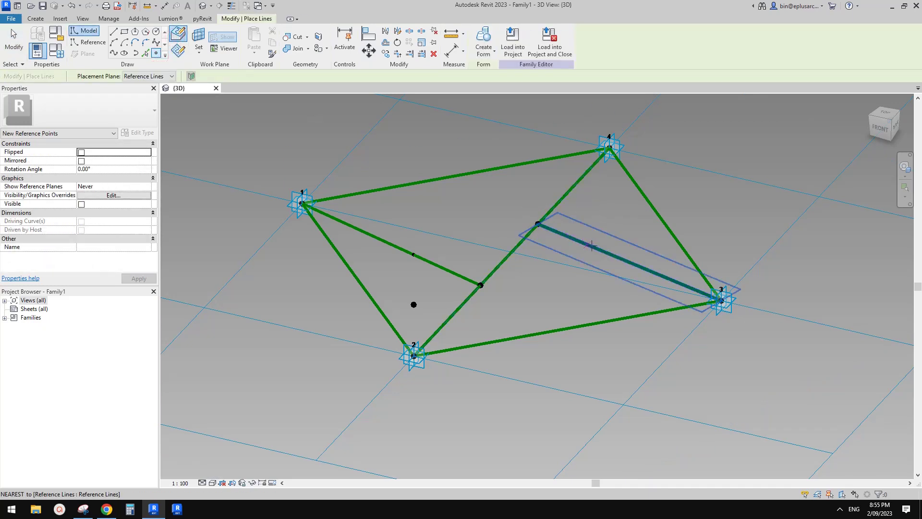
left_click(608, 258)
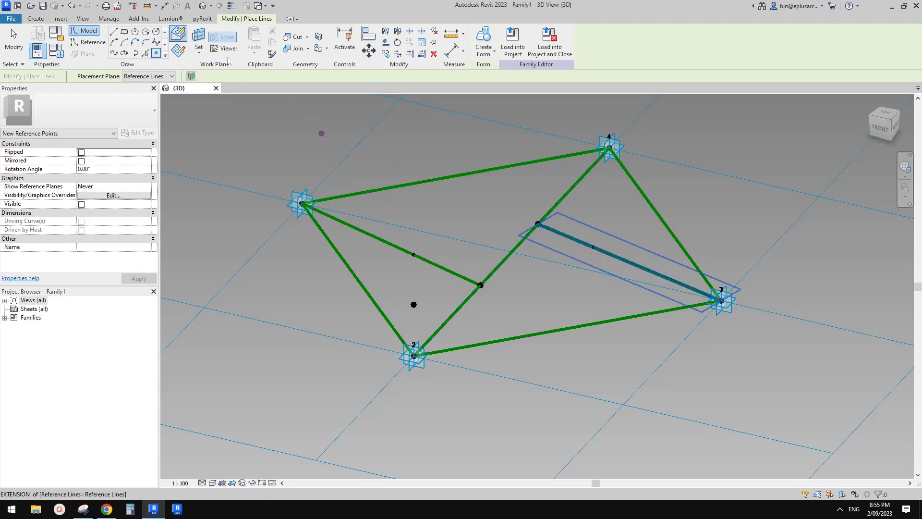
left_click(179, 50)
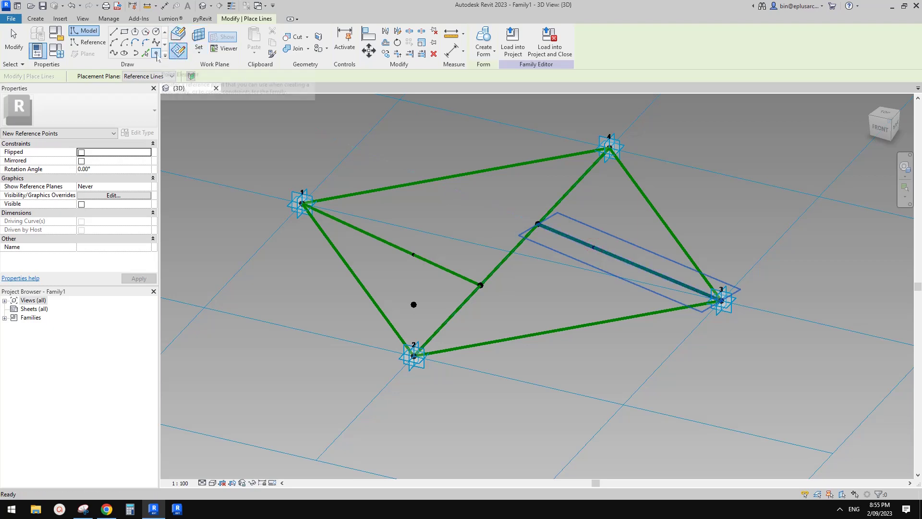
left_click(199, 38)
left_click(577, 197)
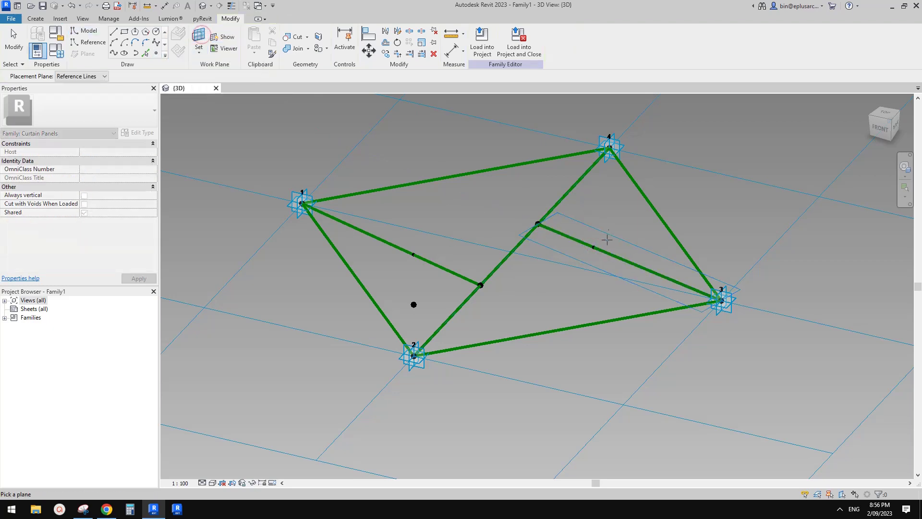
key("Tab")
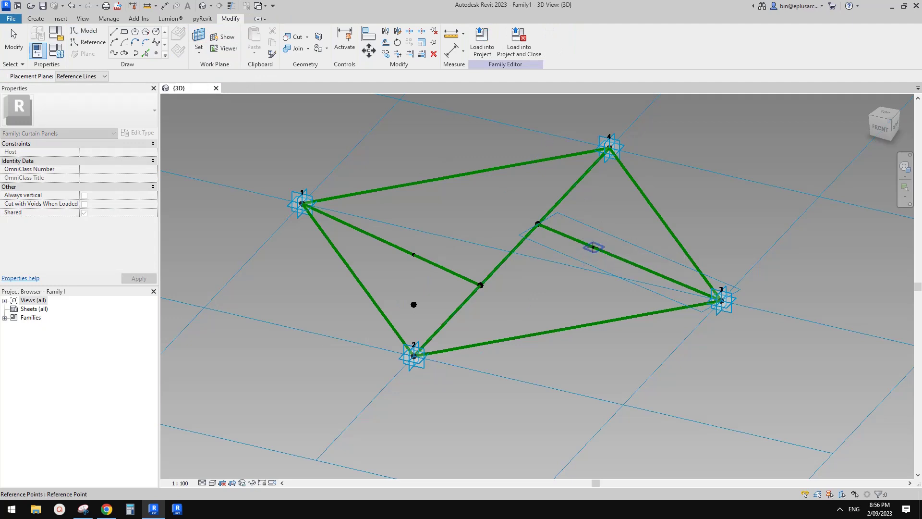
left_click(593, 246)
key("Return")
left_click(593, 247)
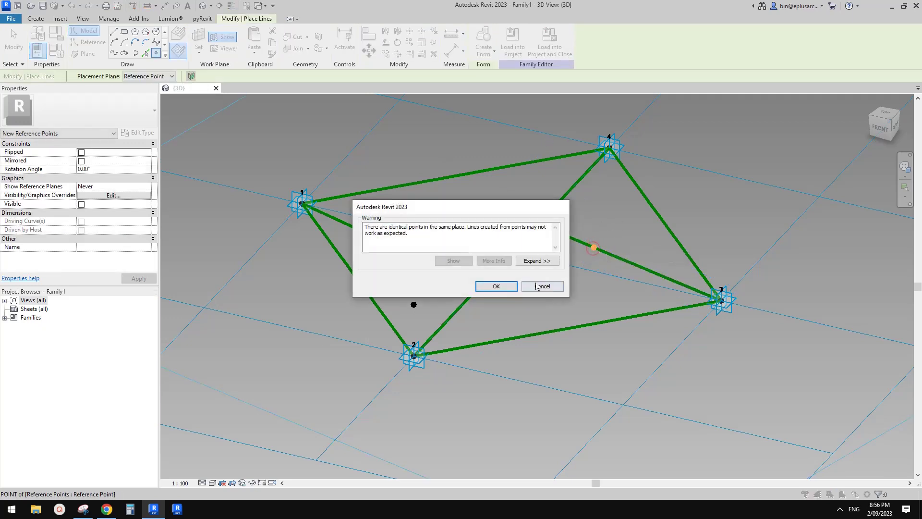
left_click(538, 286)
key("Escape")
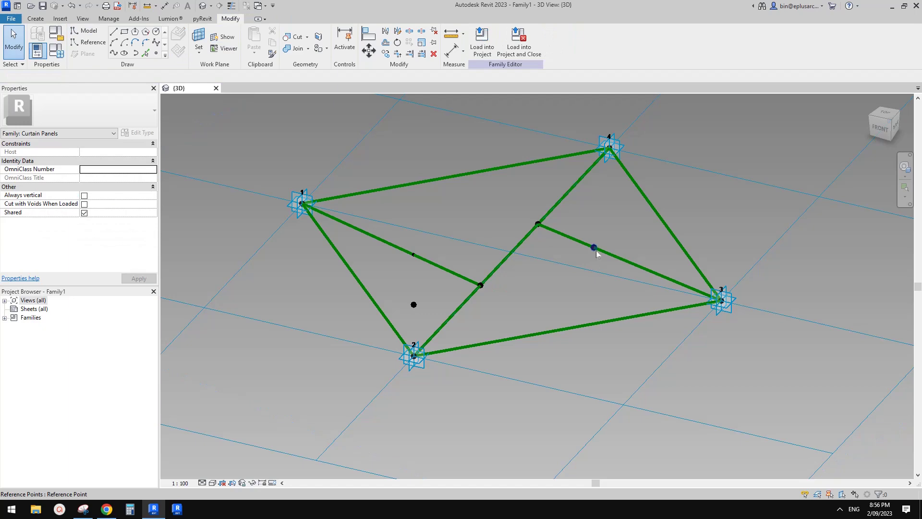
Pull the hosted reference point on point 3's side vertically up above its inner reference line
left_click(594, 247)
middle_click_drag(596, 253, 600, 223, "shift")
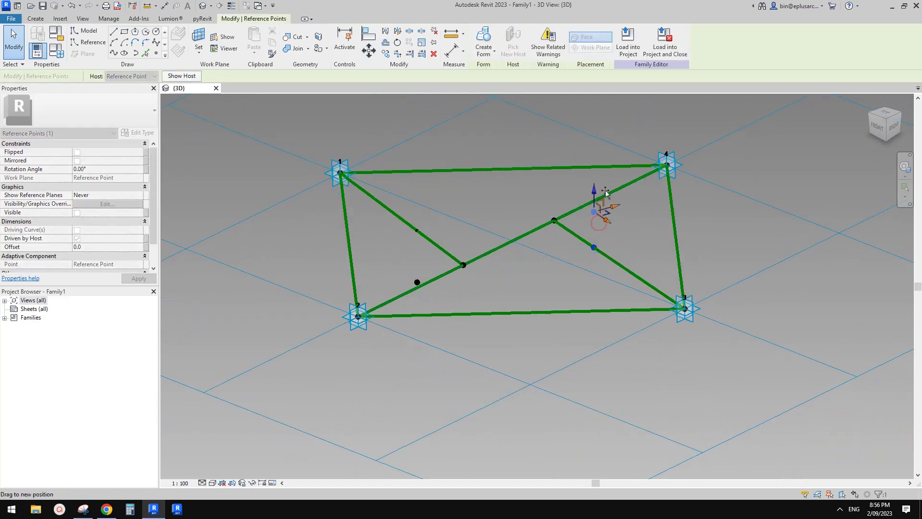
left_click_drag(606, 194, 604, 192)
Associate the offset of both hosted reference points with a new instance length parameter named Offset
middle_click_drag(604, 191, 587, 295, "shift")
middle_click_drag(534, 272, 460, 293, "shift")
left_click(436, 277, "ctrl")
scroll(598, 255, "up", 2)
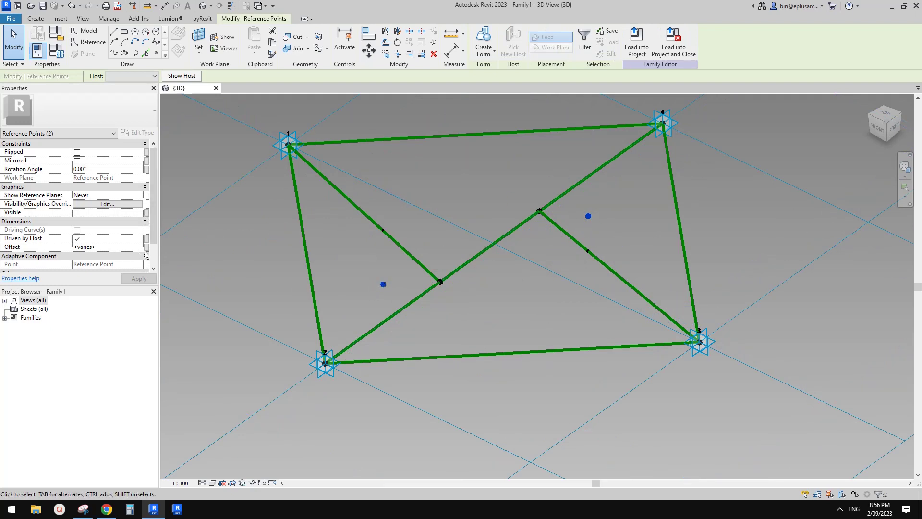
left_click(146, 247)
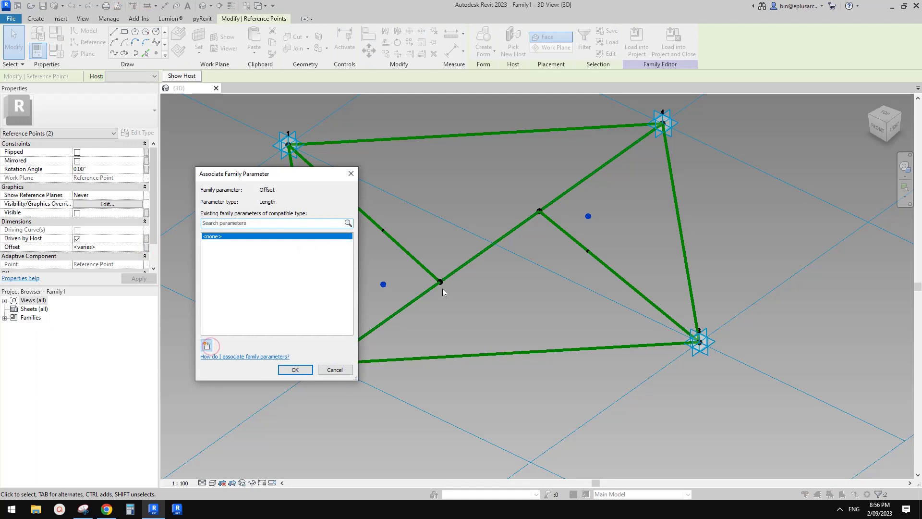
left_click(207, 345)
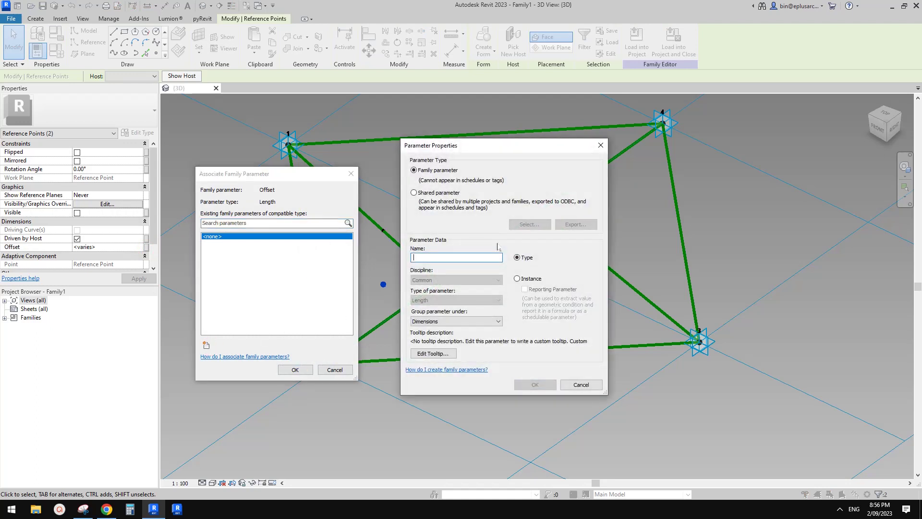
type("Offset")
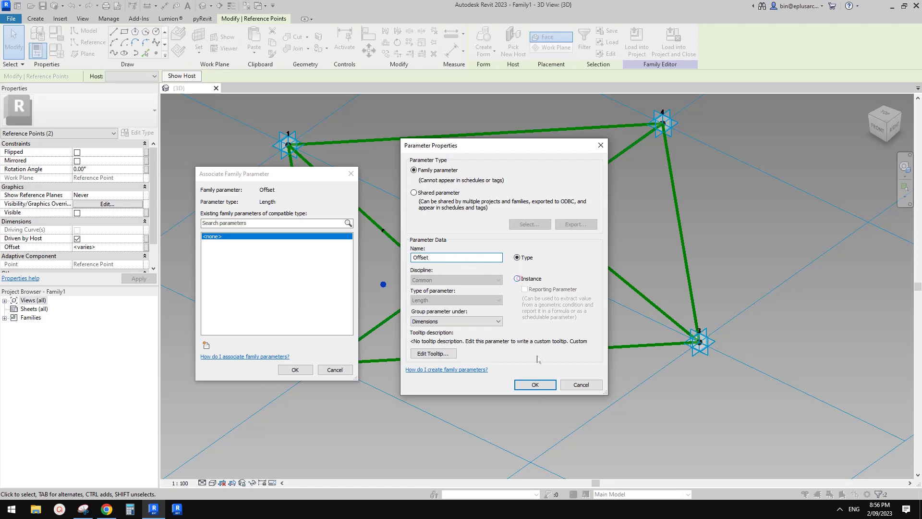
left_click(516, 278)
left_click(535, 384)
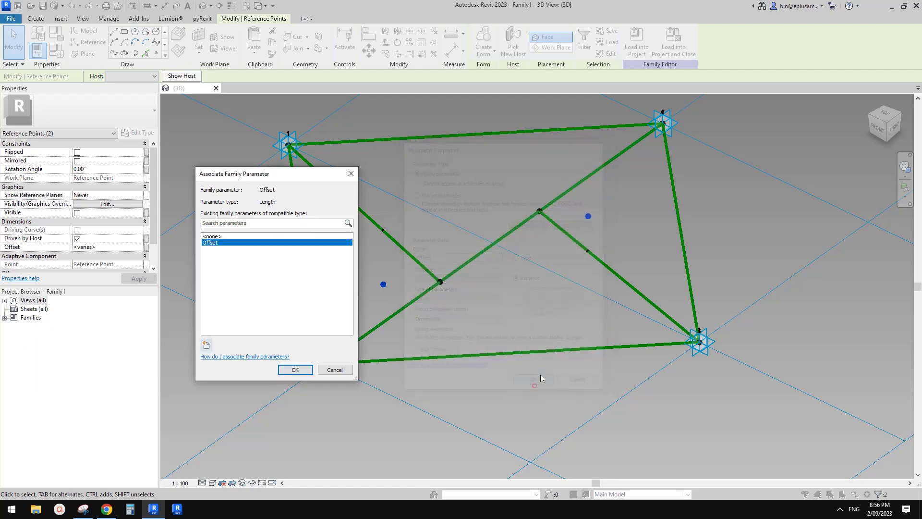
left_click(295, 369)
middle_click_drag(595, 356, 592, 315, "shift")
left_click(411, 265)
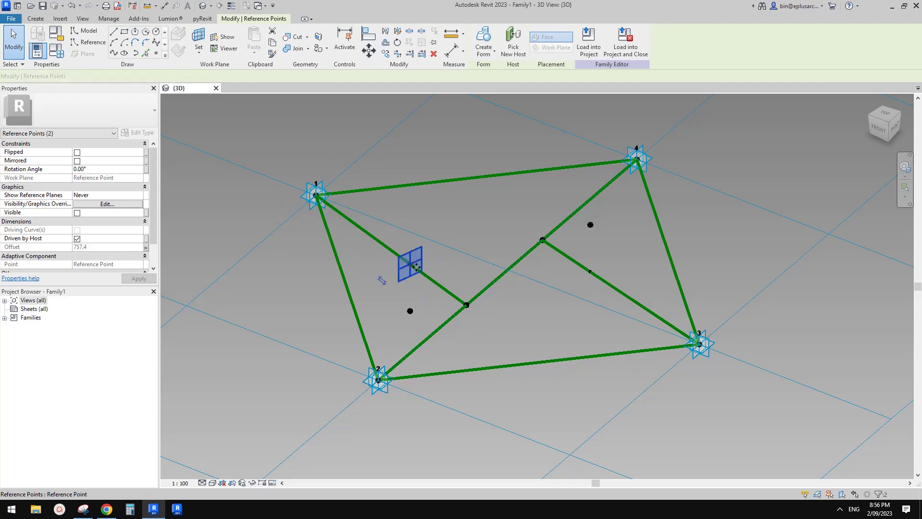
middle_click_drag(411, 268, 520, 297, "shift")
left_click(426, 298)
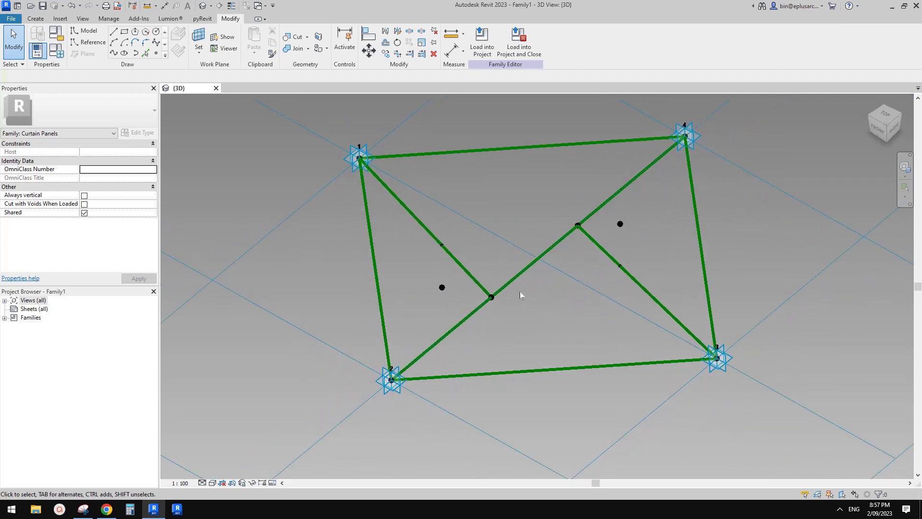
Slide the diagonal point joined to point 1 to a curve parameter of about 0.446, and shift its inner line's point towards the diagonal
left_click_drag(491, 297, 516, 278)
middle_click_drag(518, 282, 592, 255, "shift")
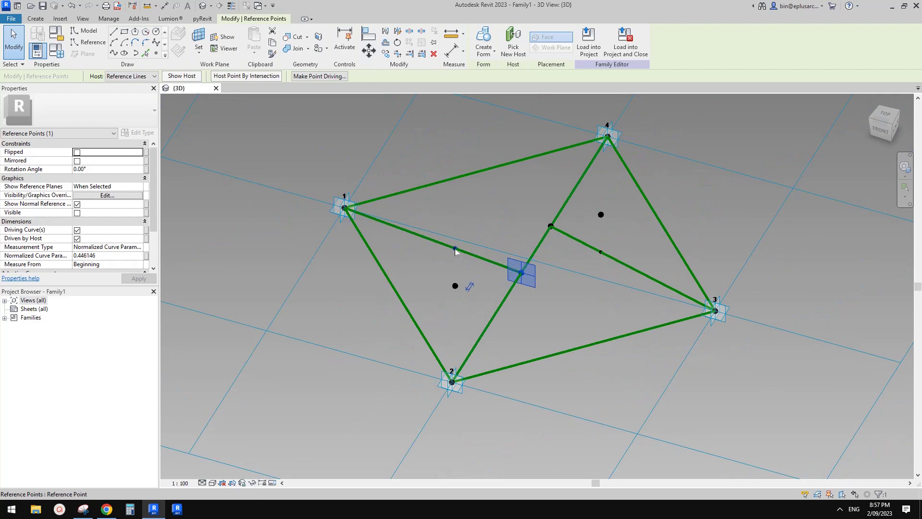
mouse_move(454, 248)
left_mouse_down()
mouse_move(427, 237)
mouse_move(477, 254)
mouse_move(420, 235)
mouse_move(487, 260)
mouse_move(457, 252)
mouse_move(470, 256)
left_mouse_up()
middle_click_drag(534, 302, 510, 300, "shift")
scroll(522, 286, "up", 1)
key("ctrl+z")
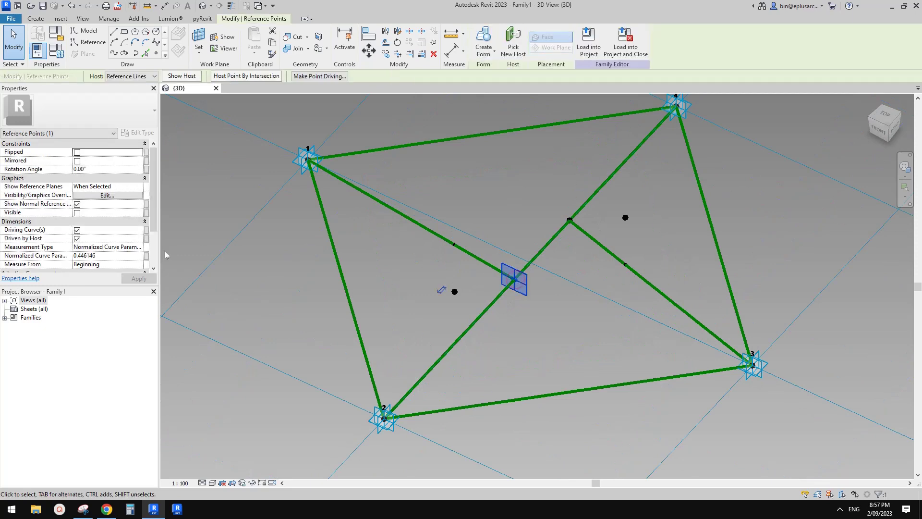
Associate the normalized curve parameter of the diagonal point joined to point 1 with a new number parameter named n1
left_click(146, 255)
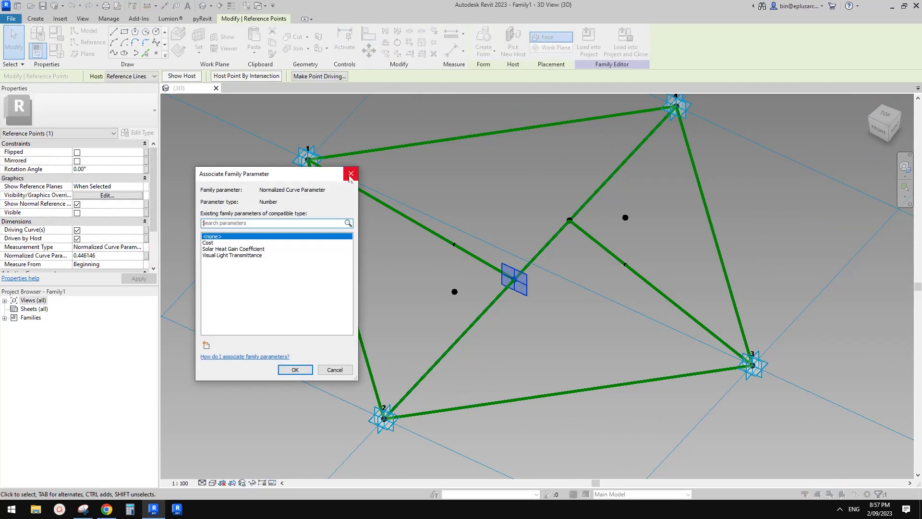
left_click(350, 176)
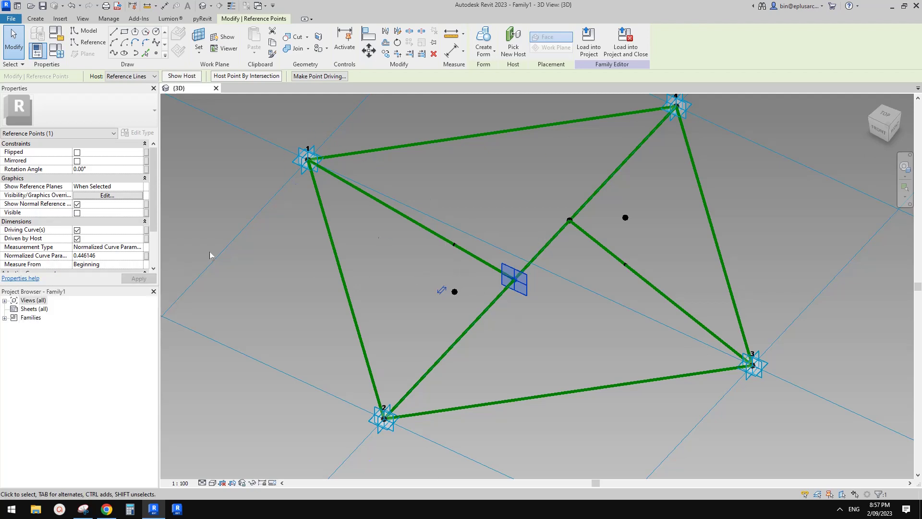
left_click(146, 256)
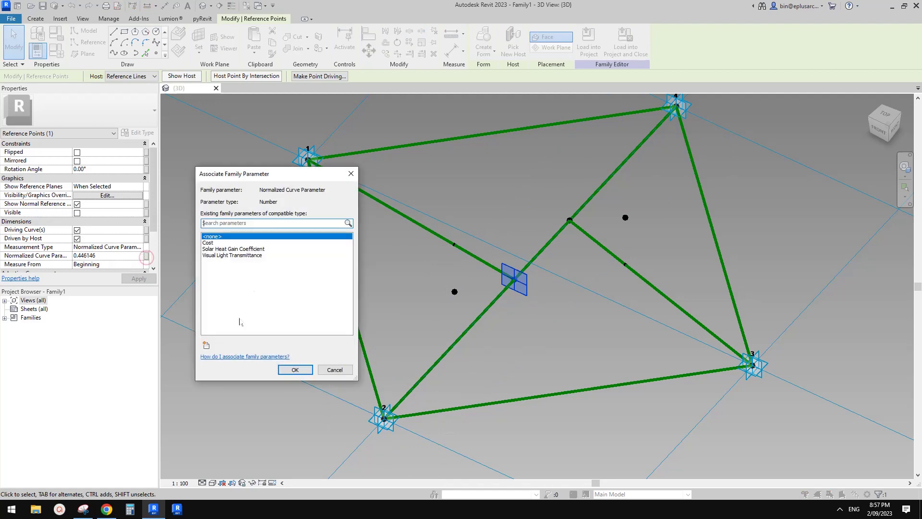
left_click(206, 345)
type("na")
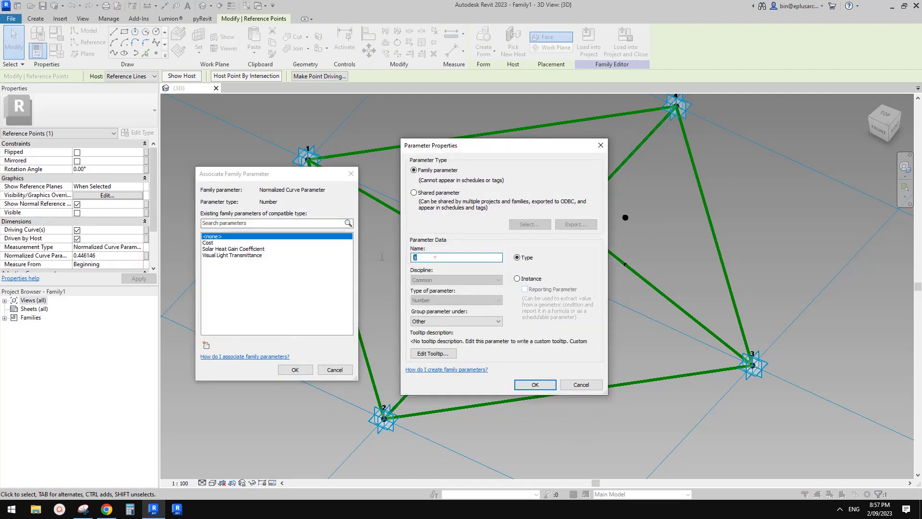
type("n1")
left_click(536, 385)
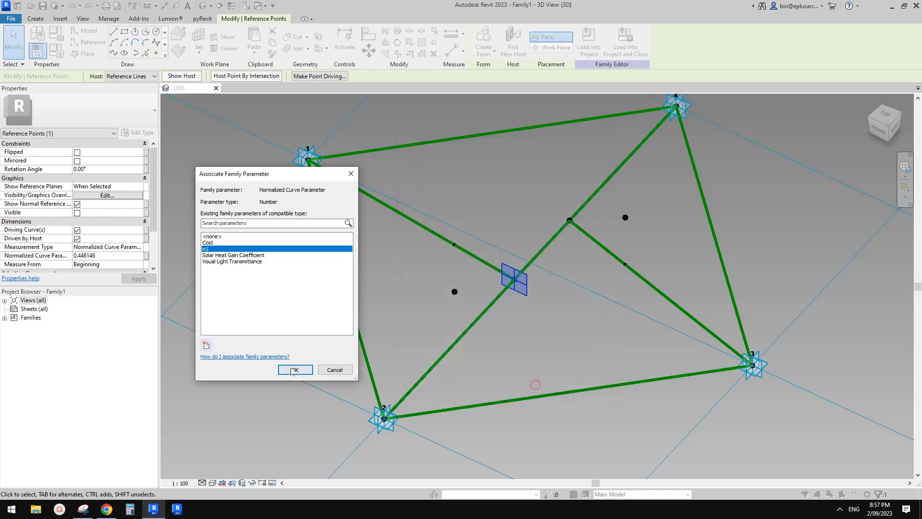
key("Return")
Associate the normalized curve parameter of the point on point 1's inner reference line with a new parameter named n2
left_click_drag(468, 268, 469, 269)
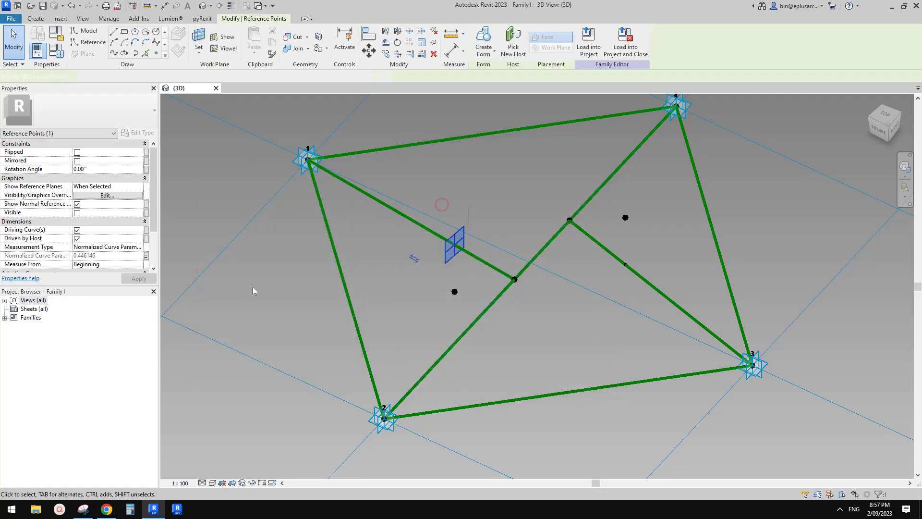
left_click(146, 256)
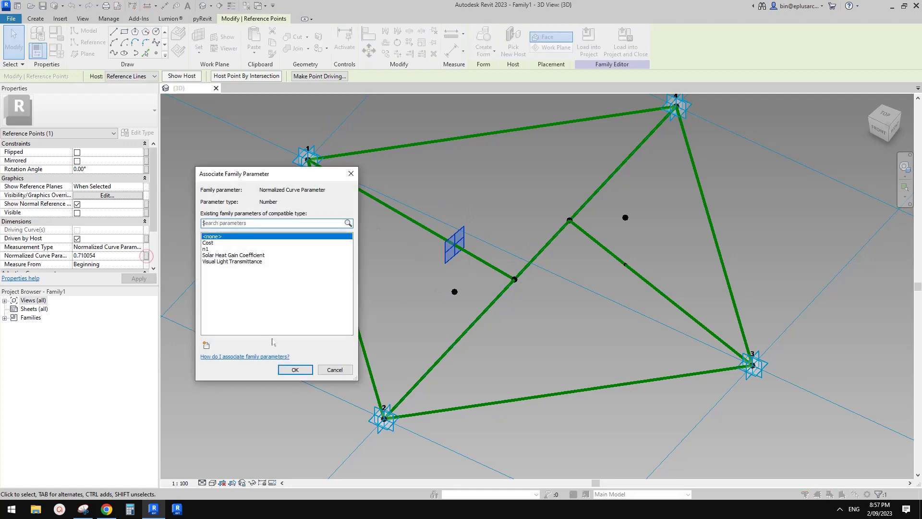
left_click(206, 345)
type("n2")
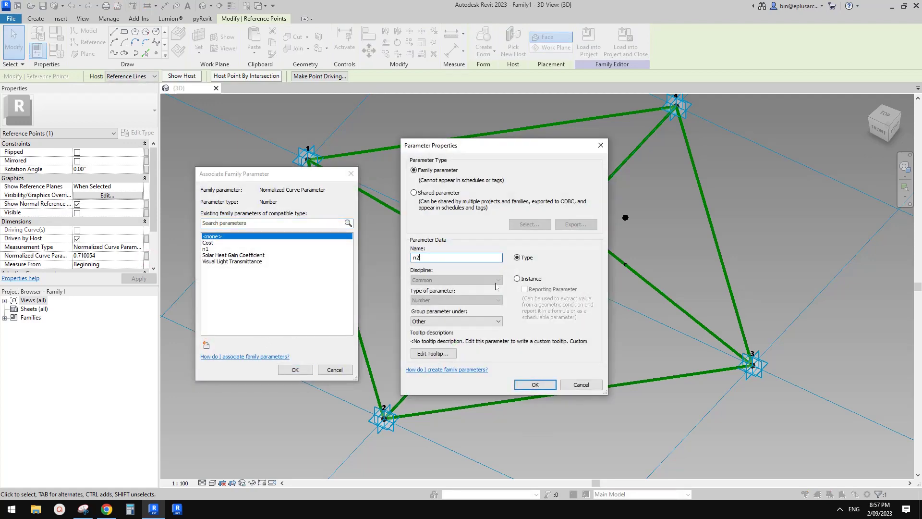
left_click(535, 385)
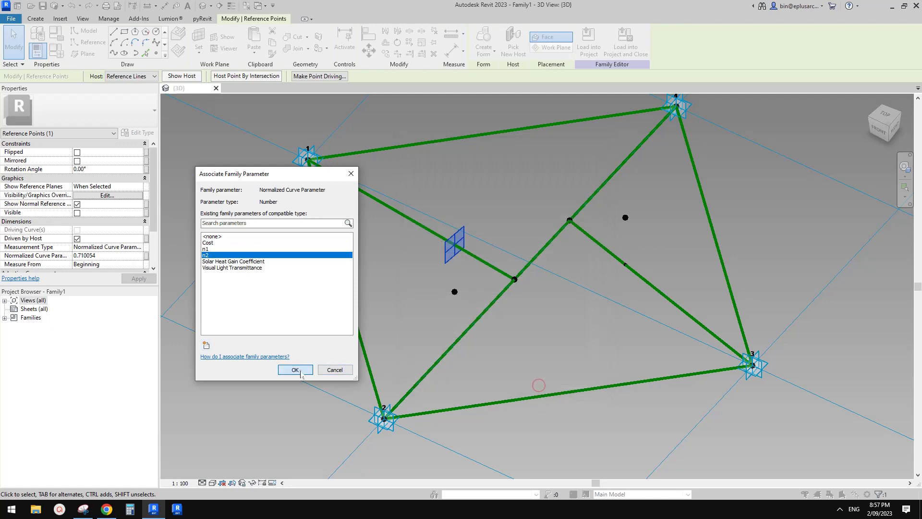
key("Return")
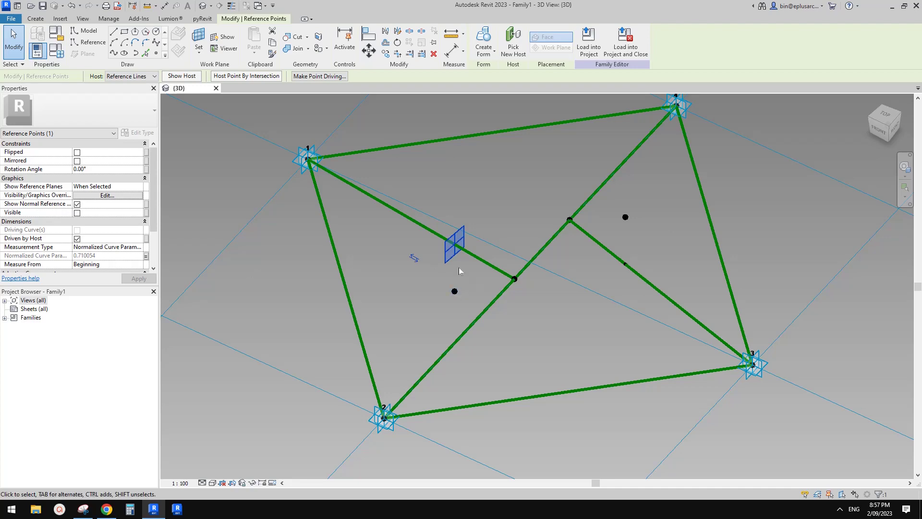
Associate the normalized curve parameter of the diagonal point joined to point 3 with a new parameter named n3
scroll(466, 293, "down", 2)
middle_click_drag(541, 296, 504, 331, "shift")
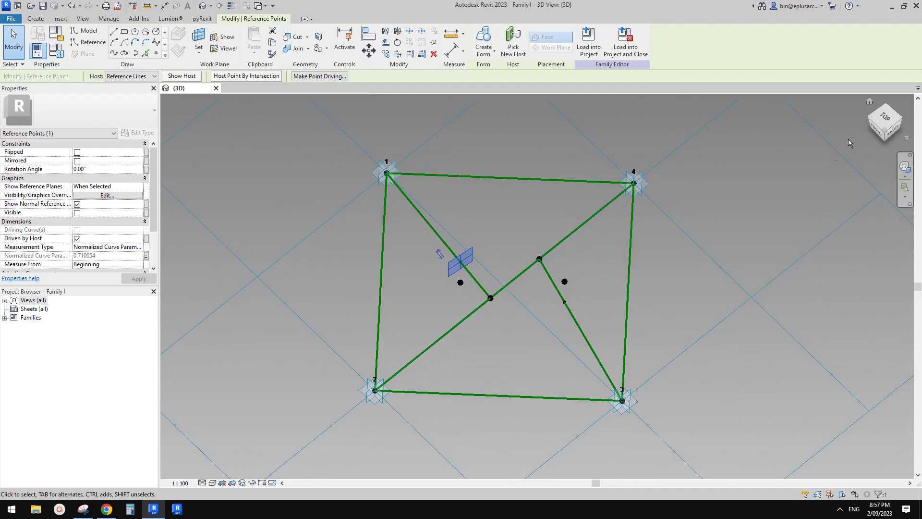
left_click(887, 123)
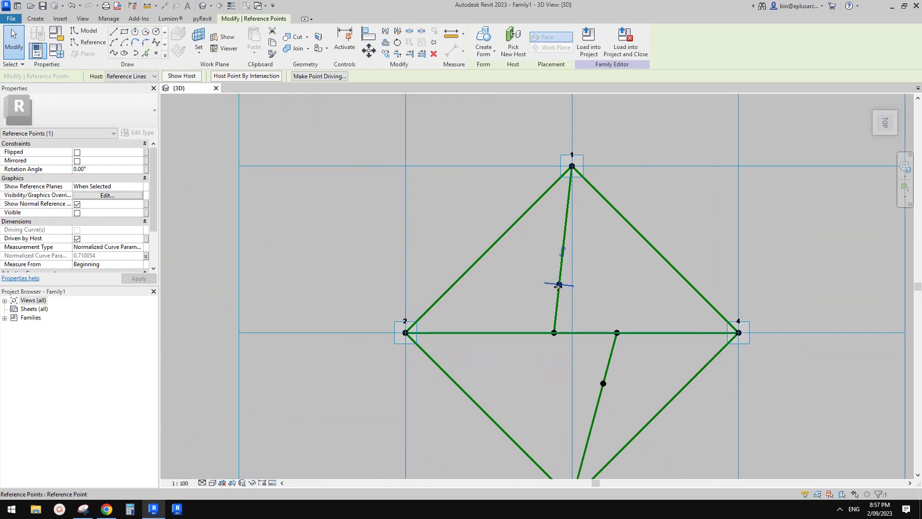
middle_click_drag(582, 330, 567, 315)
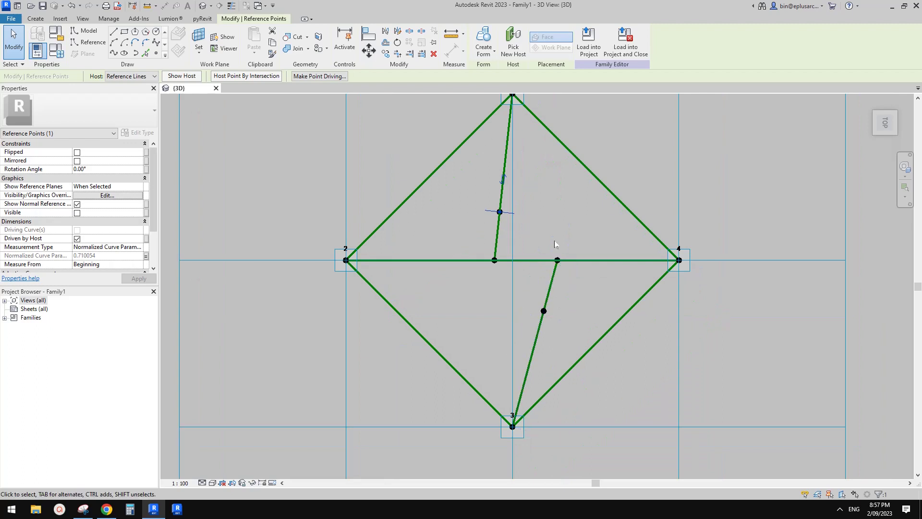
left_click_drag(553, 240, 563, 265)
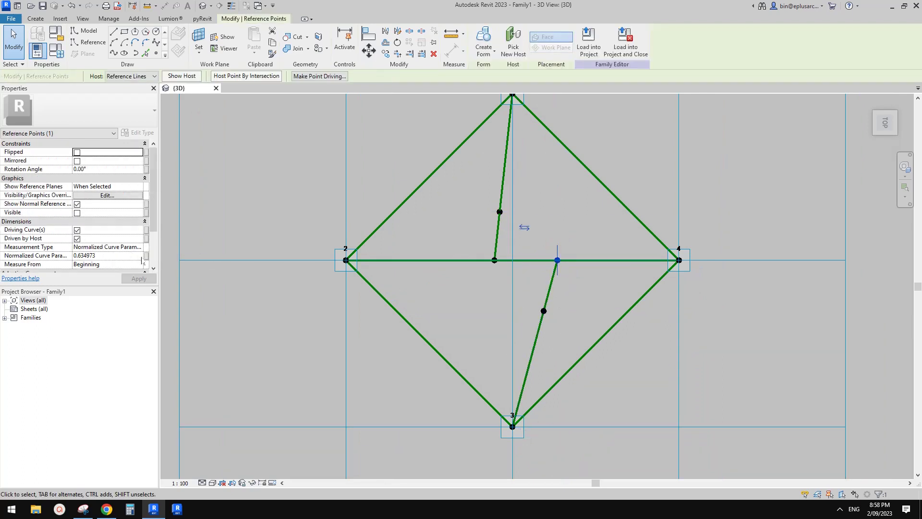
left_click(146, 256)
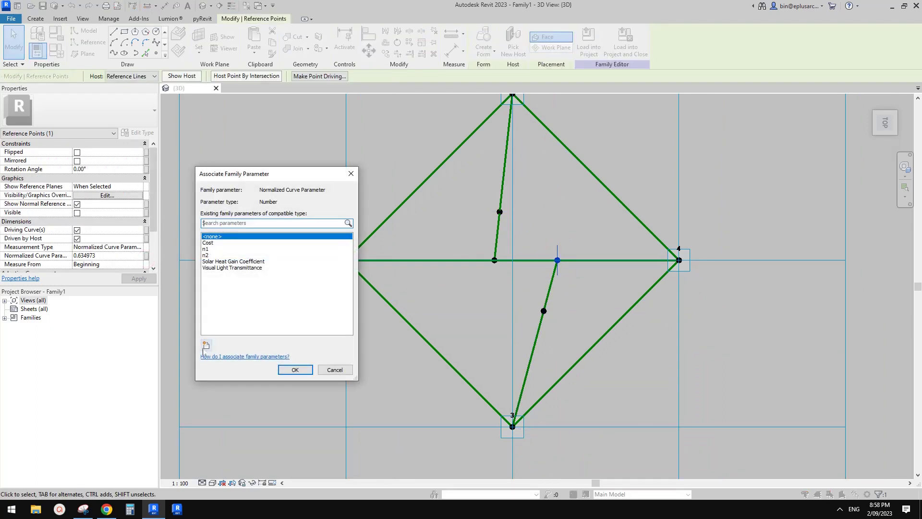
left_click(206, 346)
type("n3")
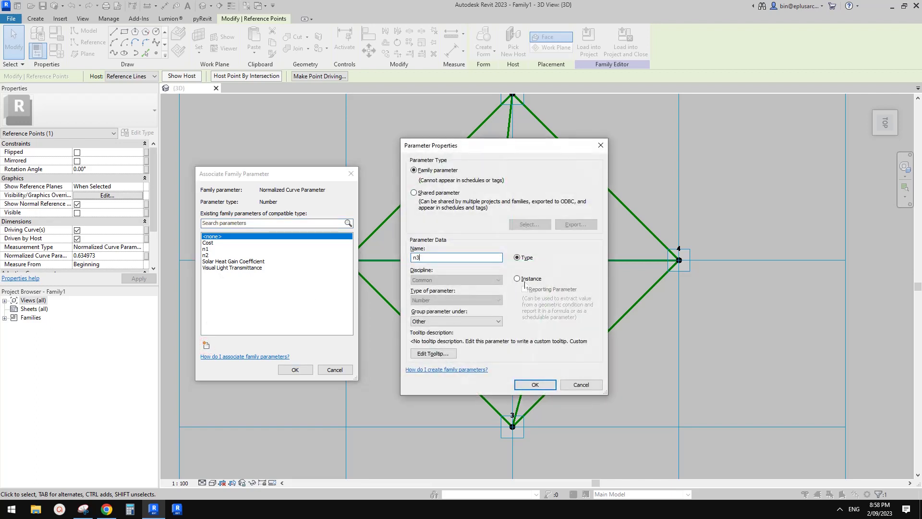
left_click(534, 385)
key("Return")
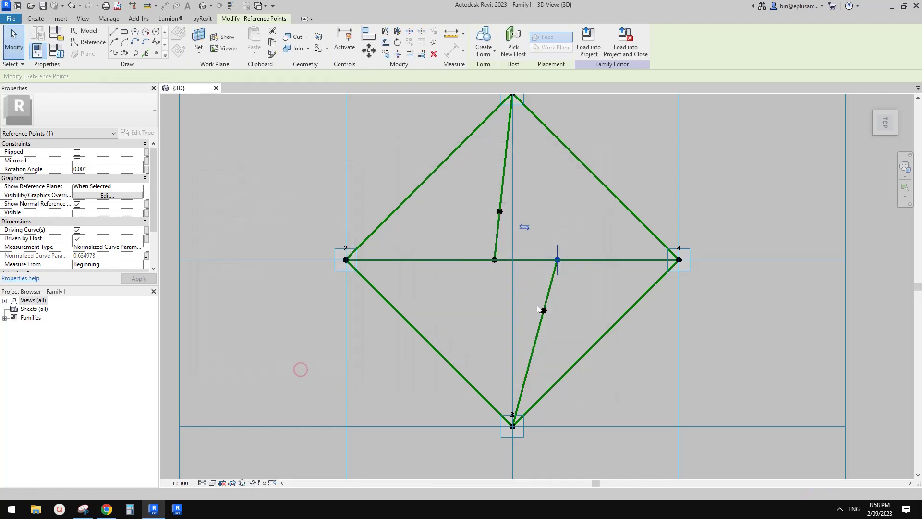
Associate the normalized curve parameter of the point on point 3's inner reference line with a new instance parameter named n4
left_click_drag(557, 322, 557, 322)
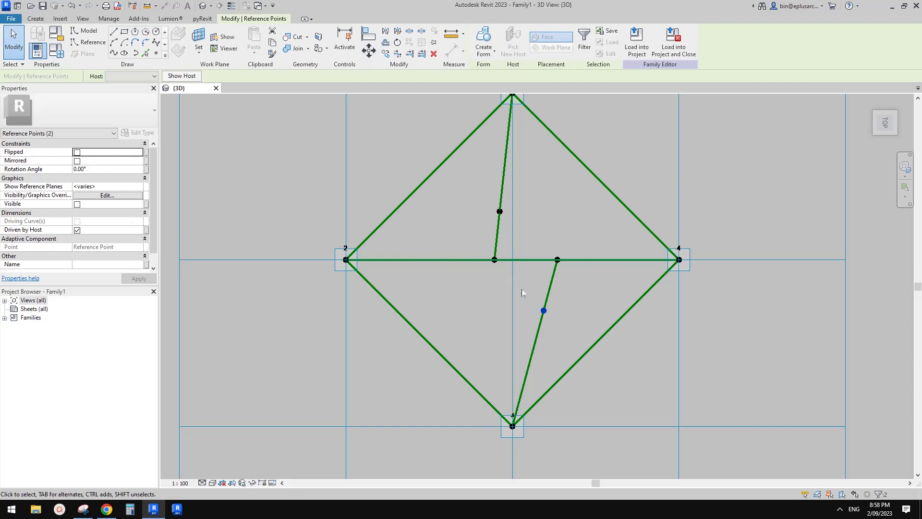
middle_click_drag(551, 308, 687, 178, "shift")
left_click(666, 270)
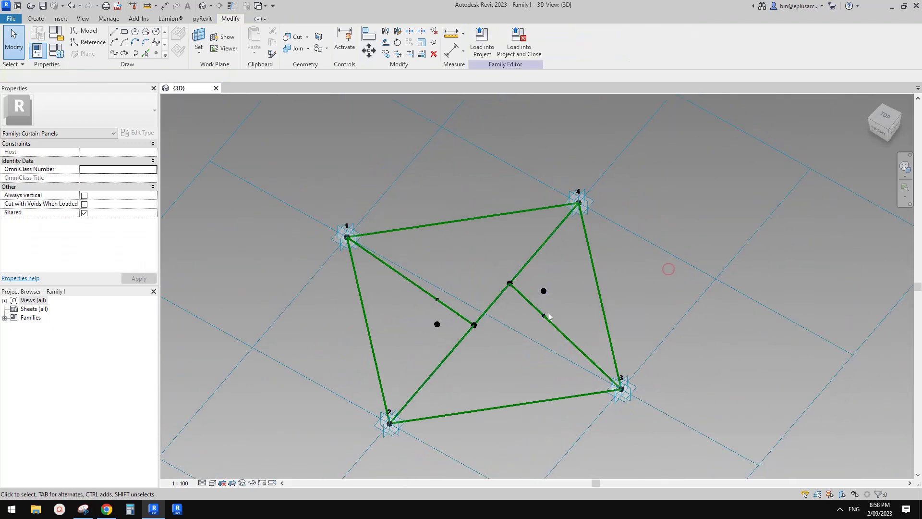
left_click(544, 316)
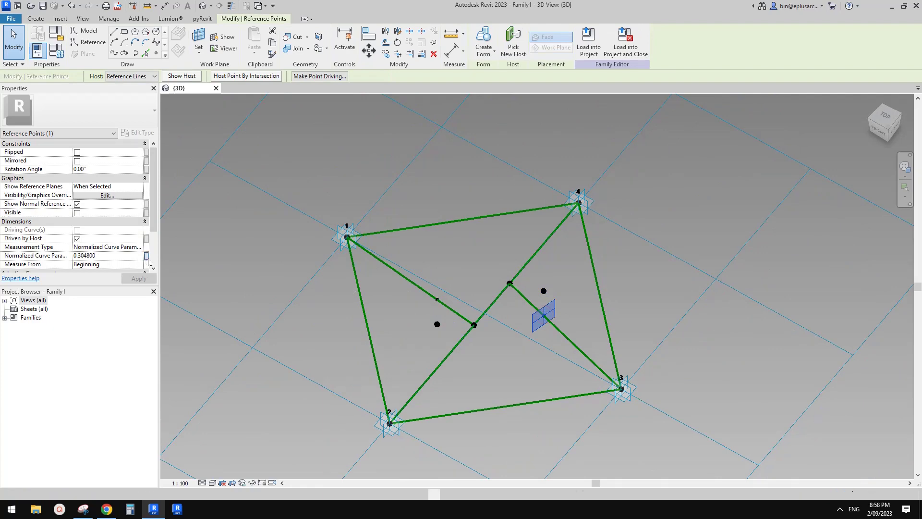
left_click(147, 257)
left_click(207, 346)
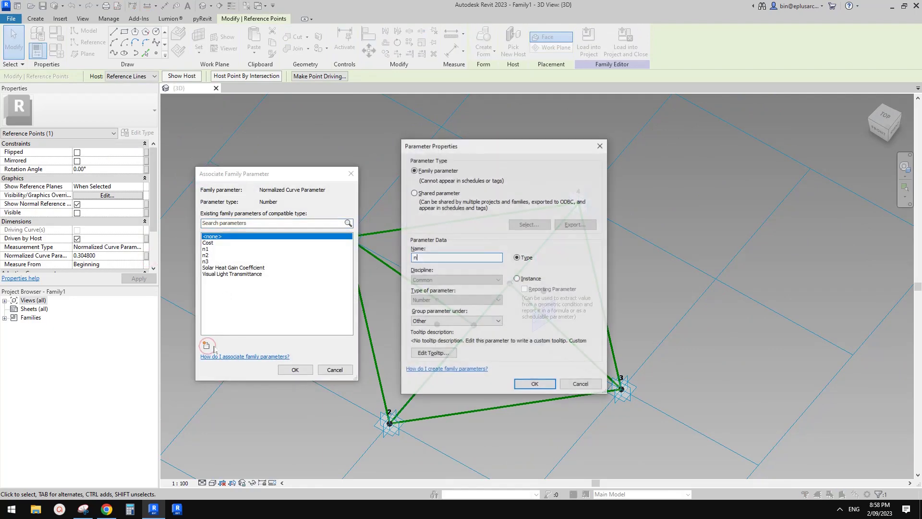
type("n")
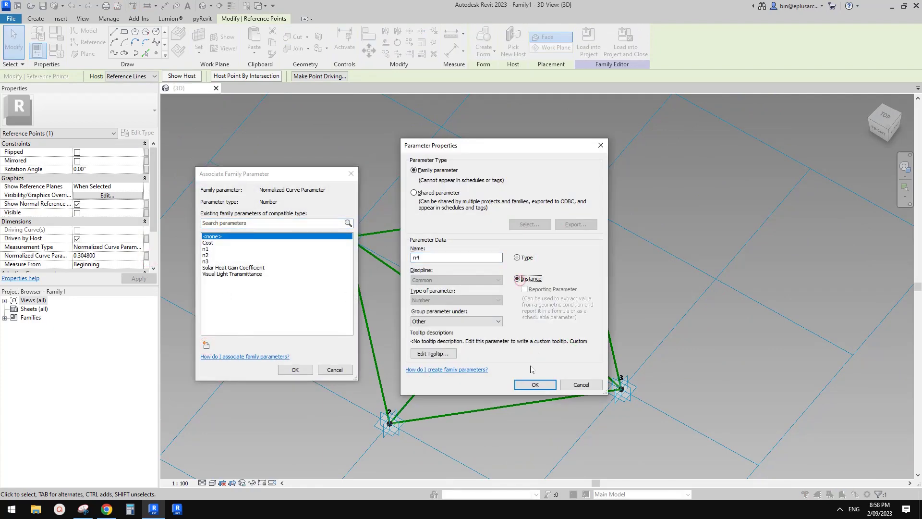
left_click(533, 384)
left_click(303, 370)
left_click(707, 278)
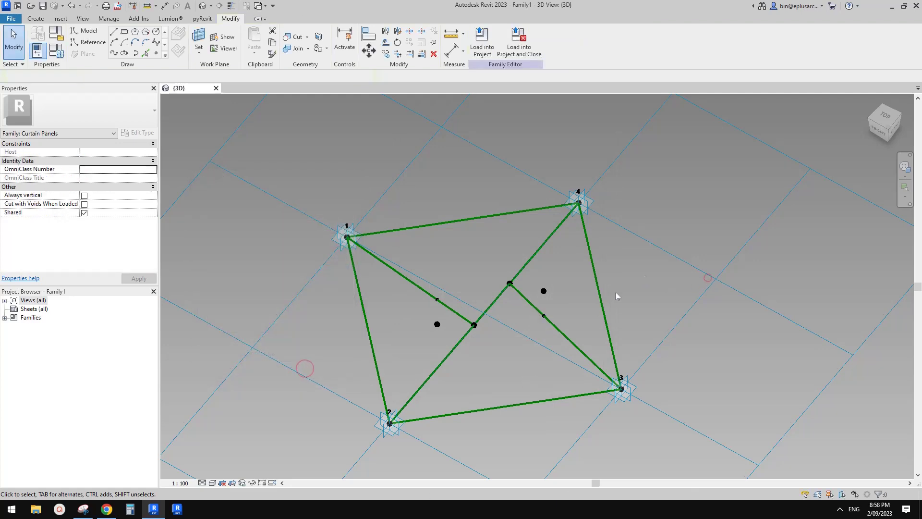
Draw a spline through adaptive point 2 and the offset point on point 1's side, and try to make it a reference line
middle_click_drag(617, 296, 486, 338, "shift")
scroll(528, 326, "down", 1)
middle_click_drag(564, 322, 535, 298, "shift")
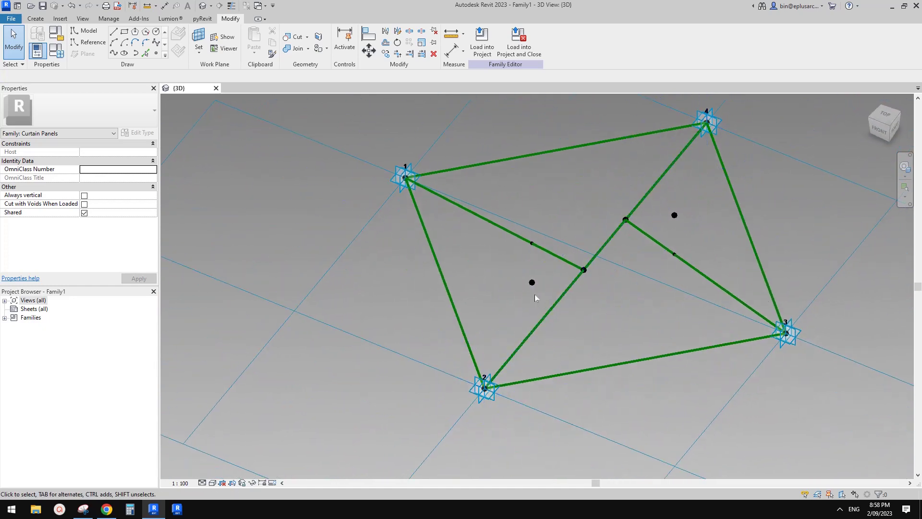
left_click(532, 283)
left_click(488, 397, "ctrl")
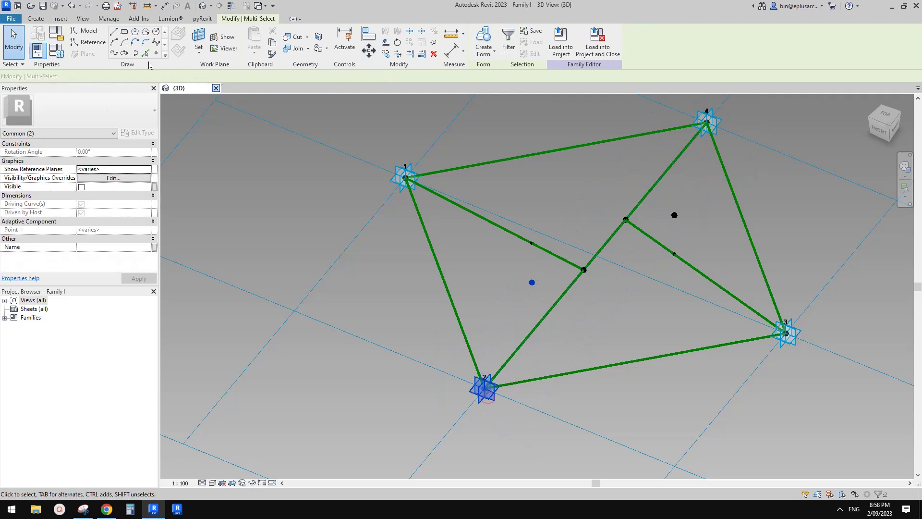
left_click(115, 53)
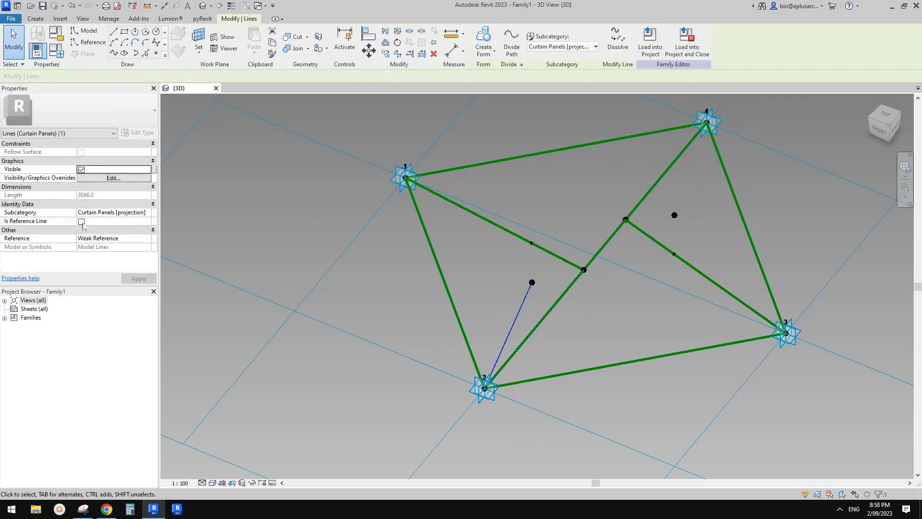
left_click(81, 222)
Connect adaptive point 1 to the offset point on its side with a spline through points and make it a reference line
left_click(401, 197)
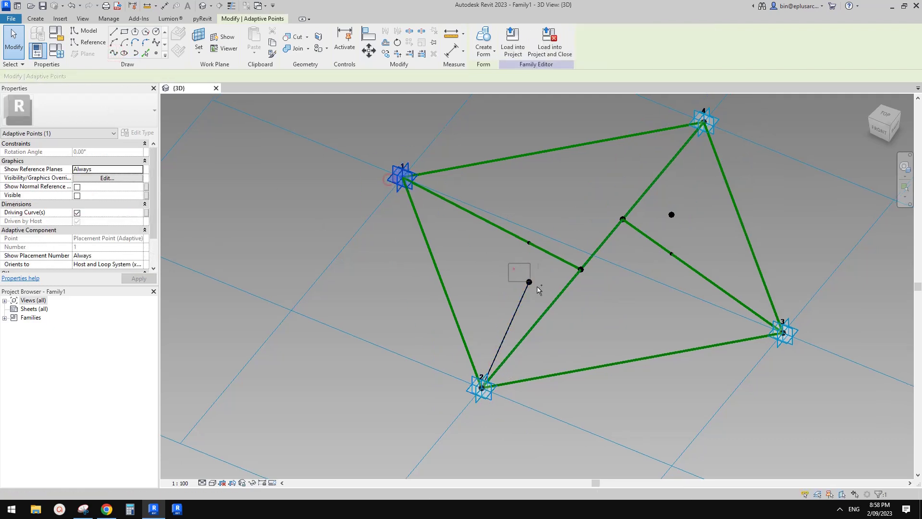
left_click(528, 282, "ctrl")
left_click(113, 53)
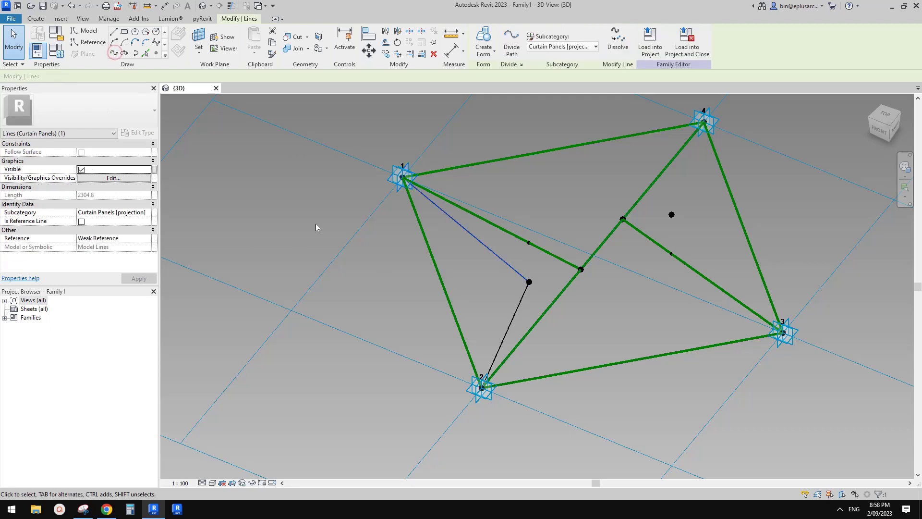
left_click(82, 223)
middle_click_drag(472, 273, 475, 273)
left_click(474, 274)
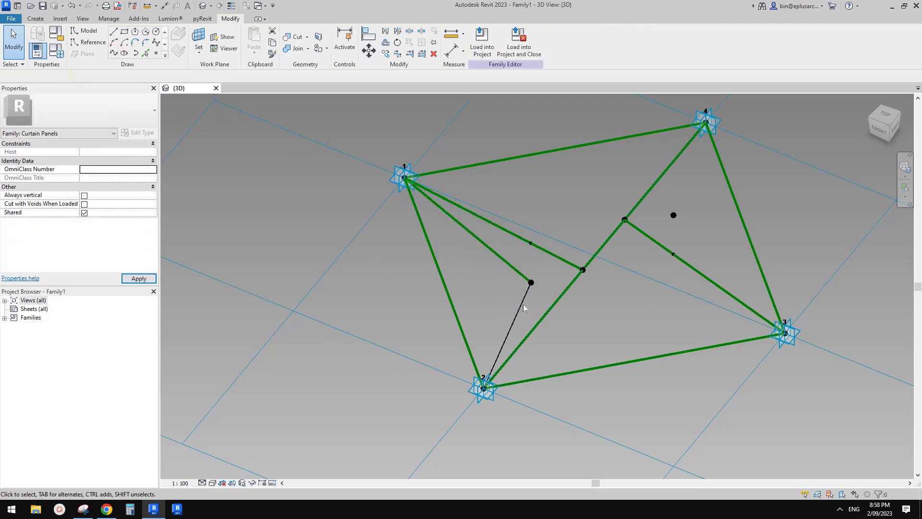
Convert the line between adaptive point 2 and the offset point on point 1's side into a reference line
key("Tab")
left_click(516, 314)
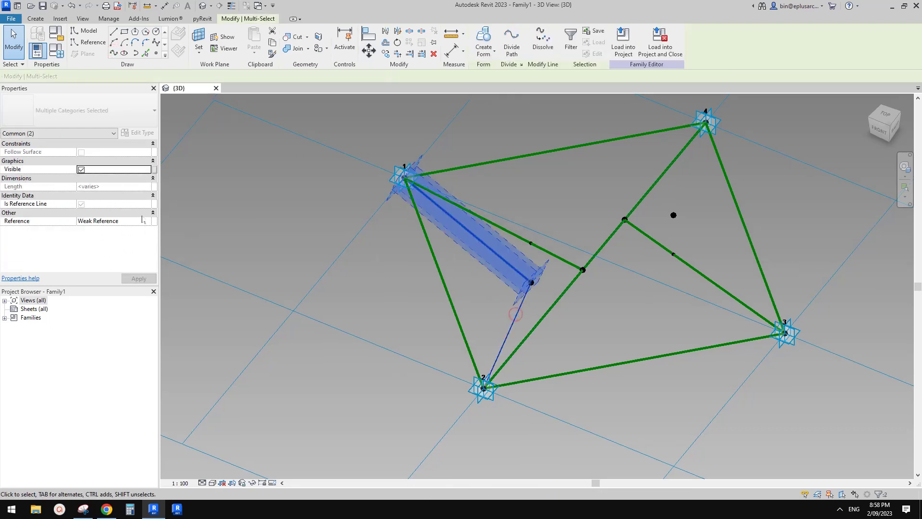
left_click(82, 204)
left_click(584, 213)
middle_click_drag(585, 213, 573, 234)
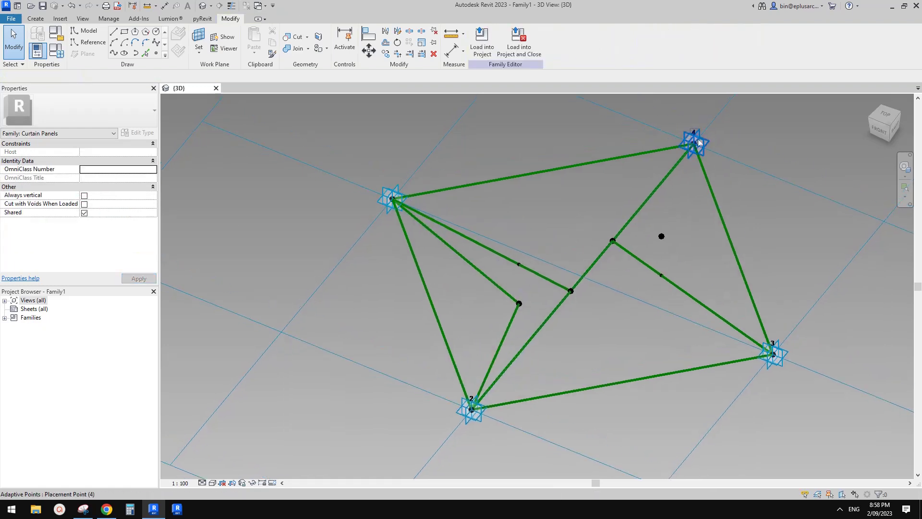
Connect adaptive point 4 to the offset point on point 1's side with a spline through points and make it a reference line
left_click(698, 143)
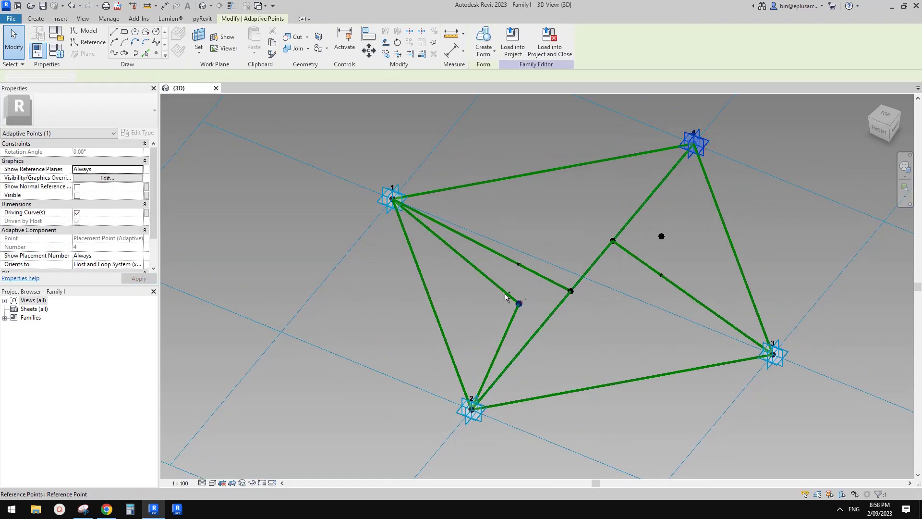
left_click(517, 303, "ctrl")
left_click(112, 53)
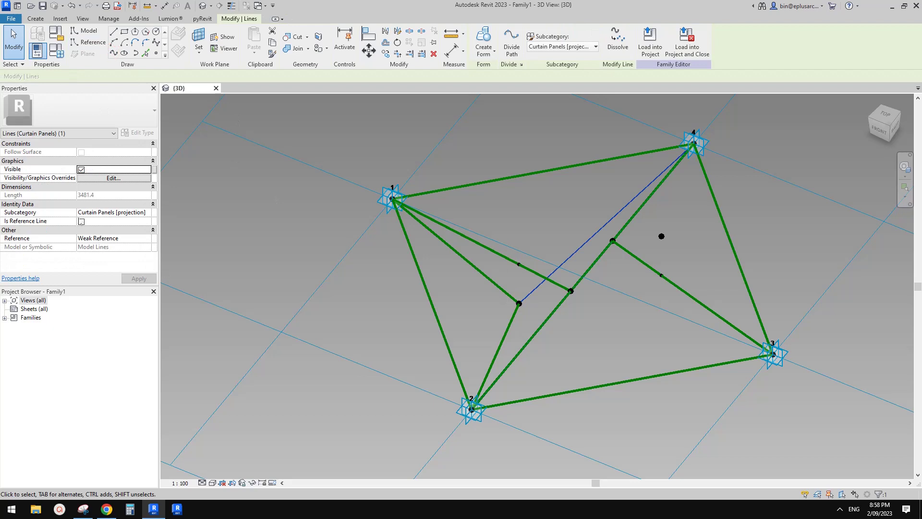
left_click(81, 221)
left_click(654, 256)
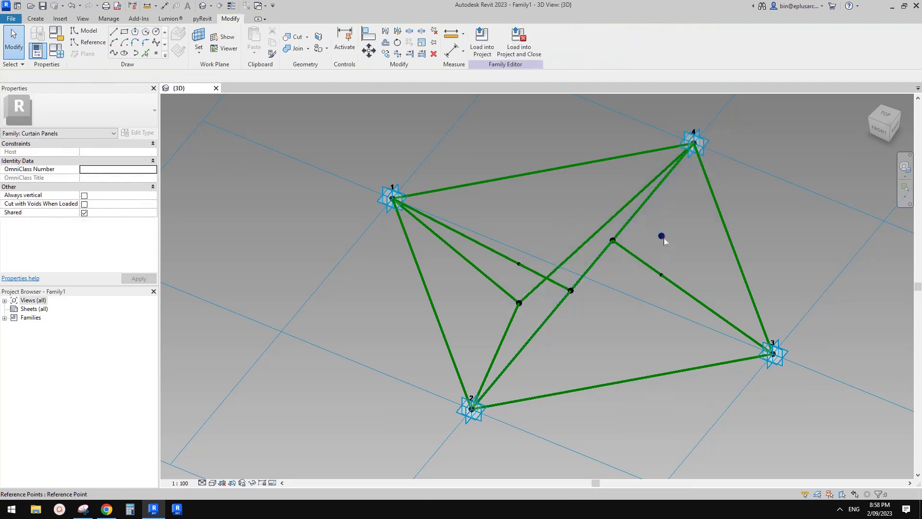
Connect the offset point on point 3's side to adaptive points 4 and 2 with splines through points
left_click(661, 236)
left_click(694, 142, "ctrl")
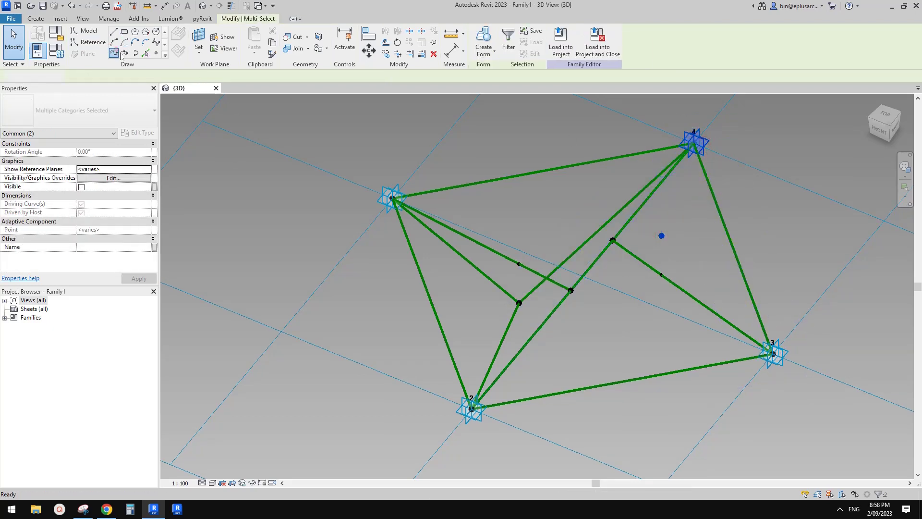
left_click(113, 53)
left_click(477, 418)
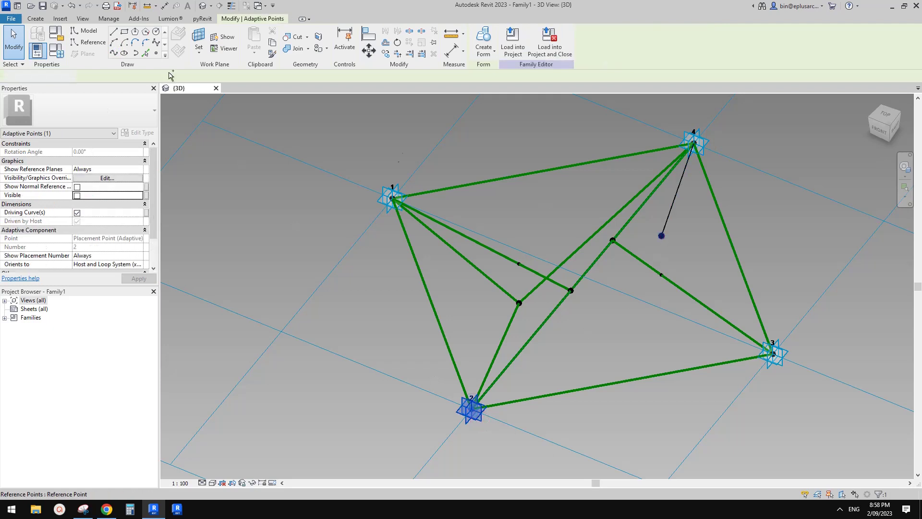
left_click(114, 52)
Connect adaptive point 3 to the offset point on its side with a spline through points
left_click(777, 366)
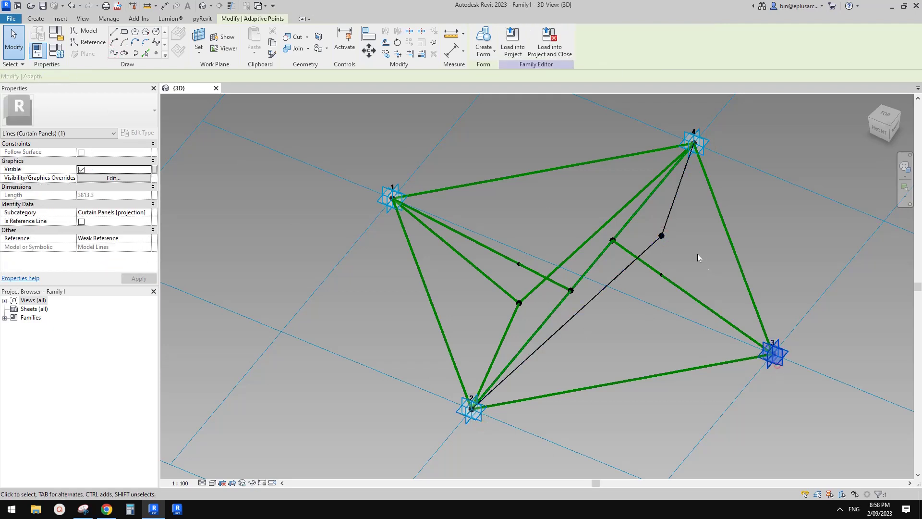
left_click(661, 236)
left_click(392, 197, "ctrl")
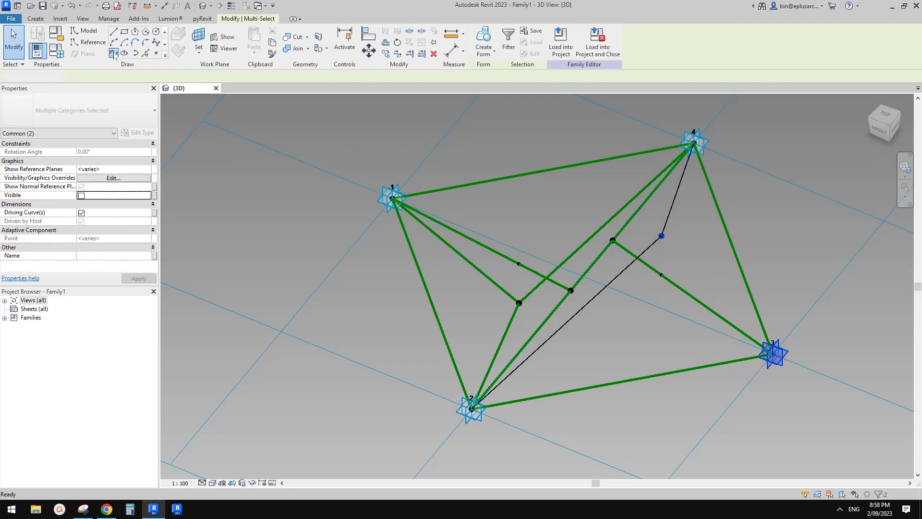
left_click(113, 52)
middle_click_drag(662, 195, 326, 184, "shift")
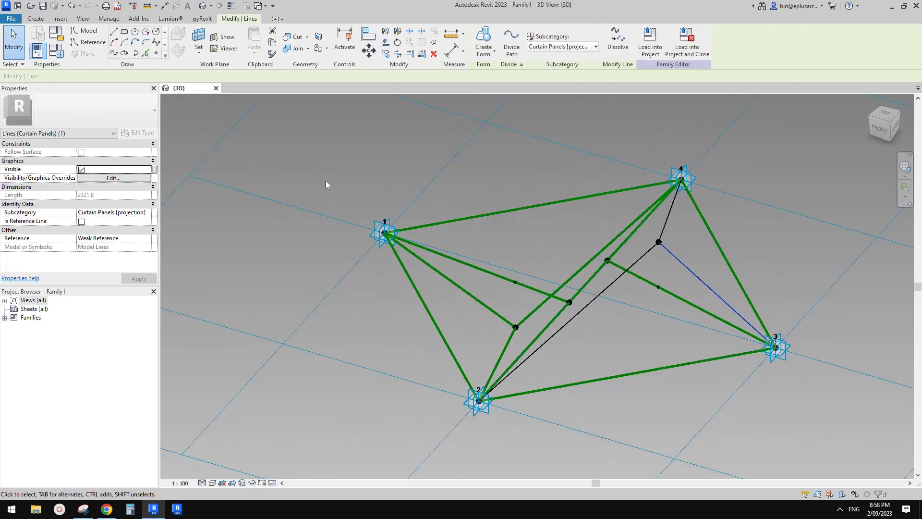
key("Escape")
Convert the three lines meeting at the offset point on point 3's side into reference lines
middle_click_drag(686, 261, 702, 289, "shift")
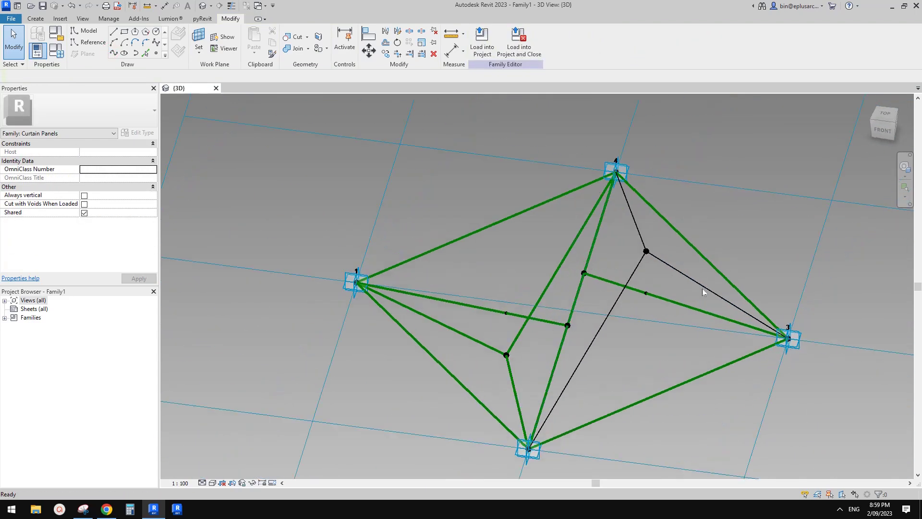
left_click(664, 264)
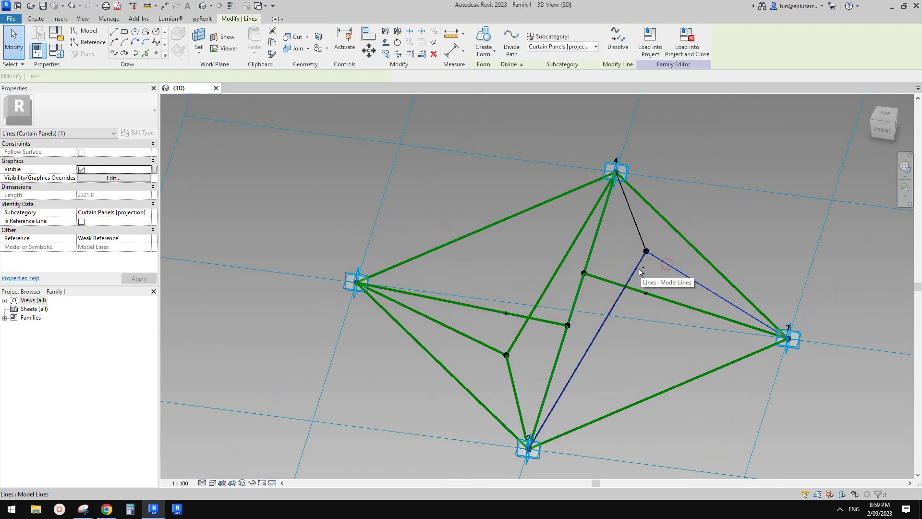
left_click(81, 222)
left_click(673, 165)
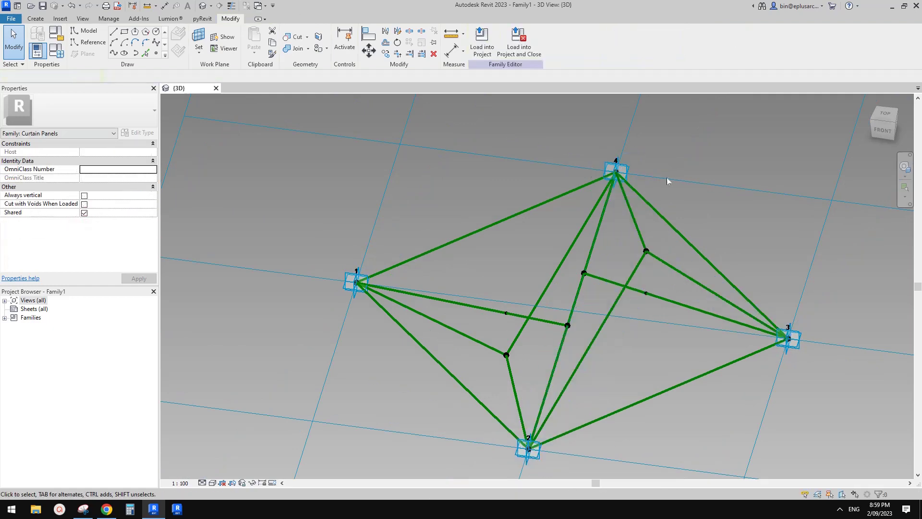
Create a planar surface form from the reference lines joining adaptive points 2 and 3 and the offset point on point 3's side
middle_click_drag(667, 178, 681, 248, "shift")
left_click(681, 249)
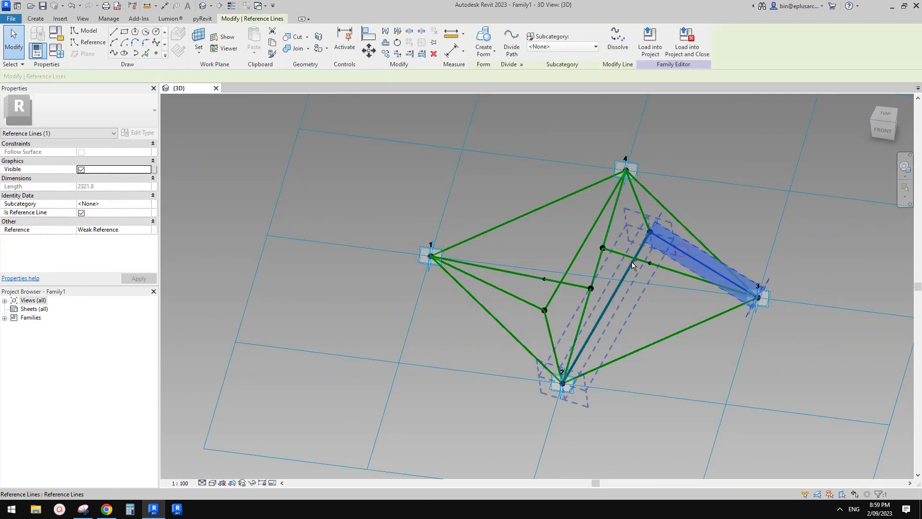
left_click(632, 265, "ctrl")
left_click(692, 323, "ctrl")
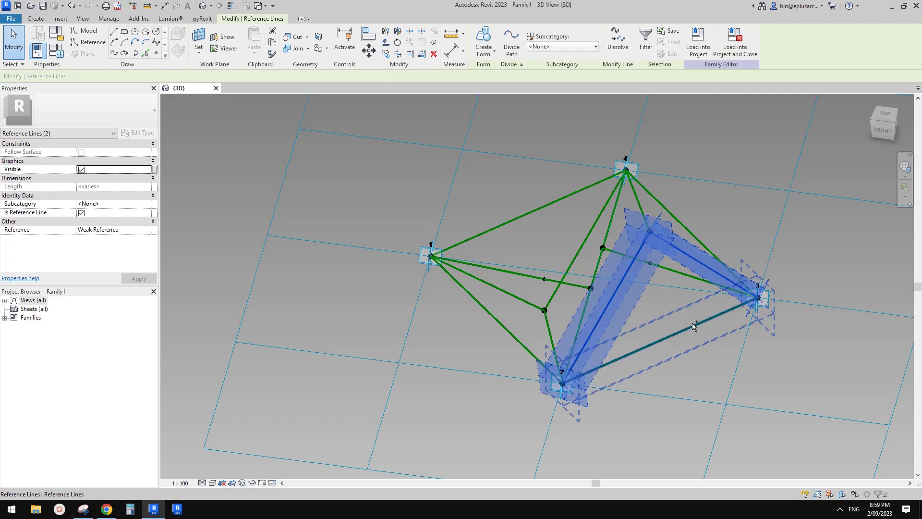
left_click(484, 44)
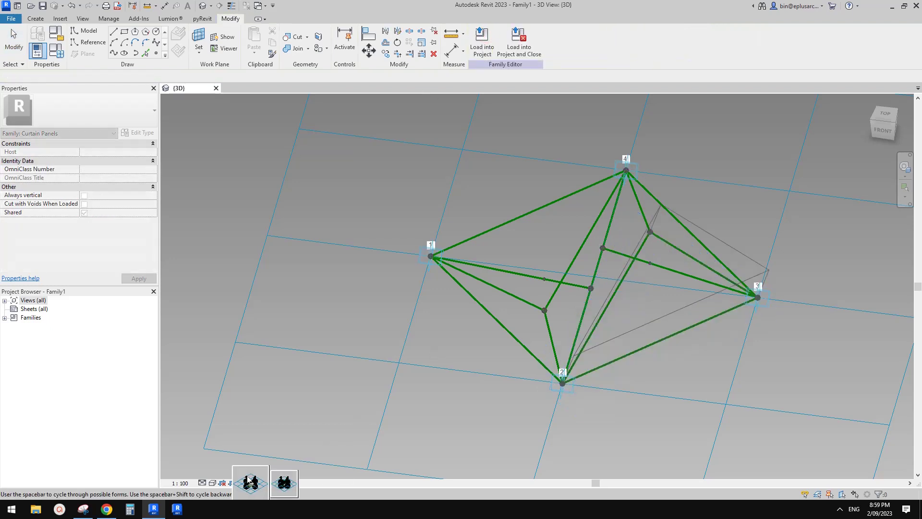
left_click(283, 482)
Create a planar surface form from the reference lines joining adaptive points 3 and 4 and the offset point on point 3's side
middle_click_drag(426, 430, 740, 222, "shift")
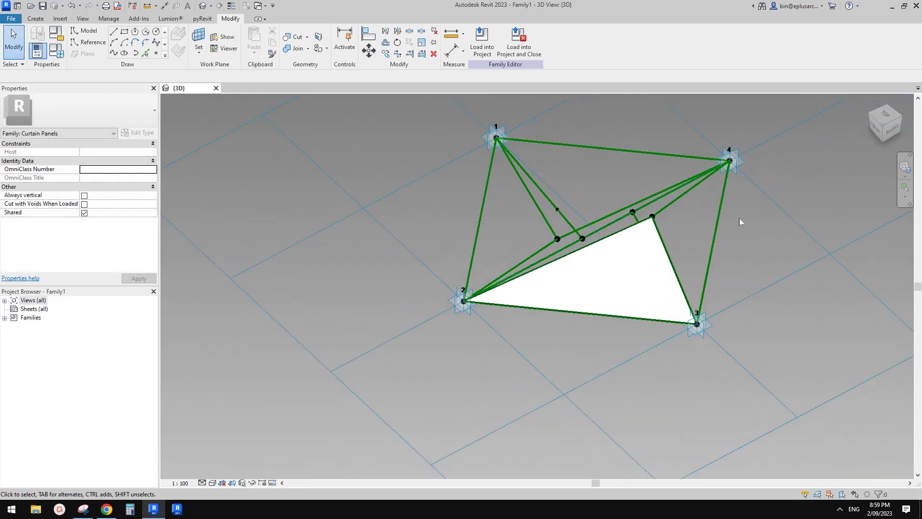
left_click(665, 248)
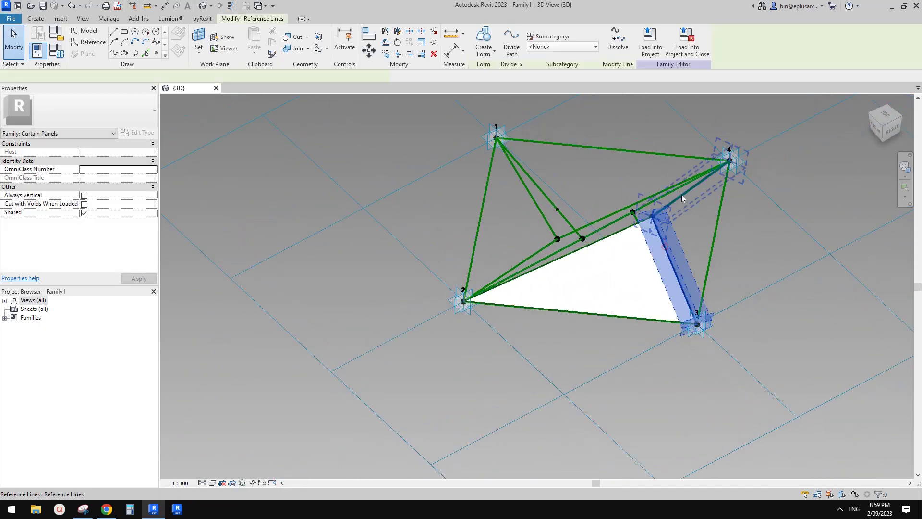
left_click(684, 197, "ctrl")
left_click(715, 228, "ctrl")
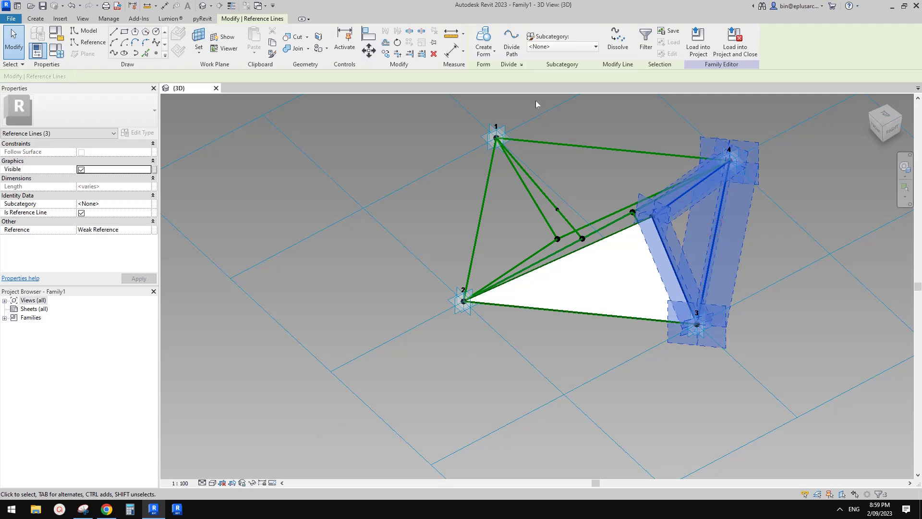
left_click(484, 45)
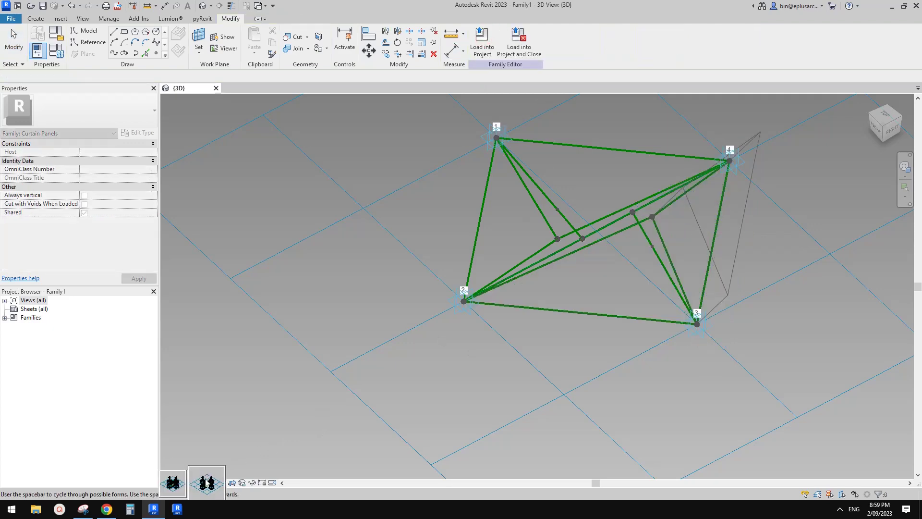
Create a planar surface form between the 2–4 diagonal and the two reference lines meeting at the offset point on point 3's side
middle_click_drag(535, 316, 625, 298, "shift")
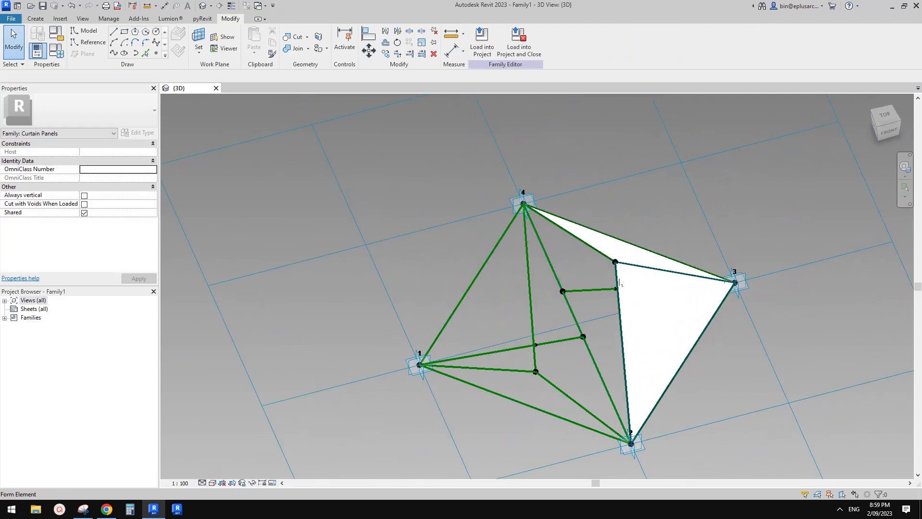
left_click(618, 283)
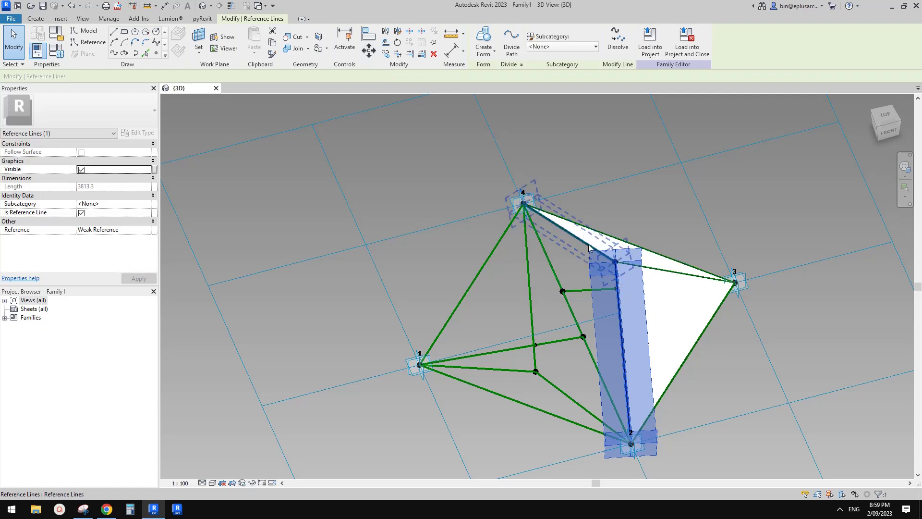
left_click(589, 247, "ctrl")
left_click(556, 273, "ctrl")
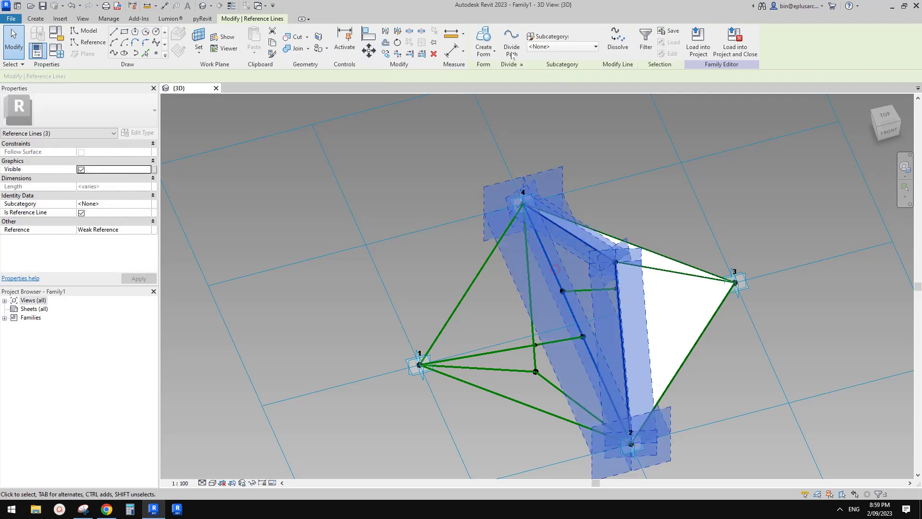
left_click(492, 43)
left_click(249, 421)
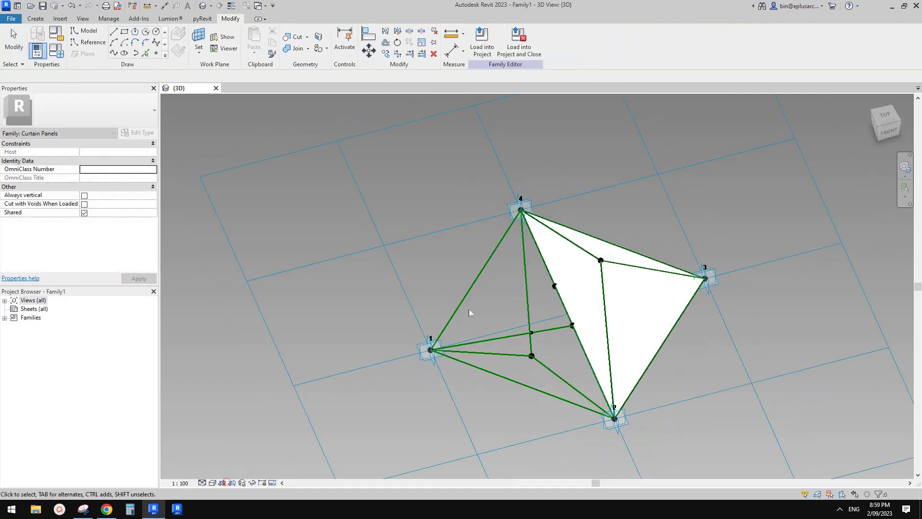
Create a planar surface form between the 2–4 diagonal and the two reference lines meeting at the offset point on point 1's side
middle_click_drag(531, 312, 523, 283, "shift")
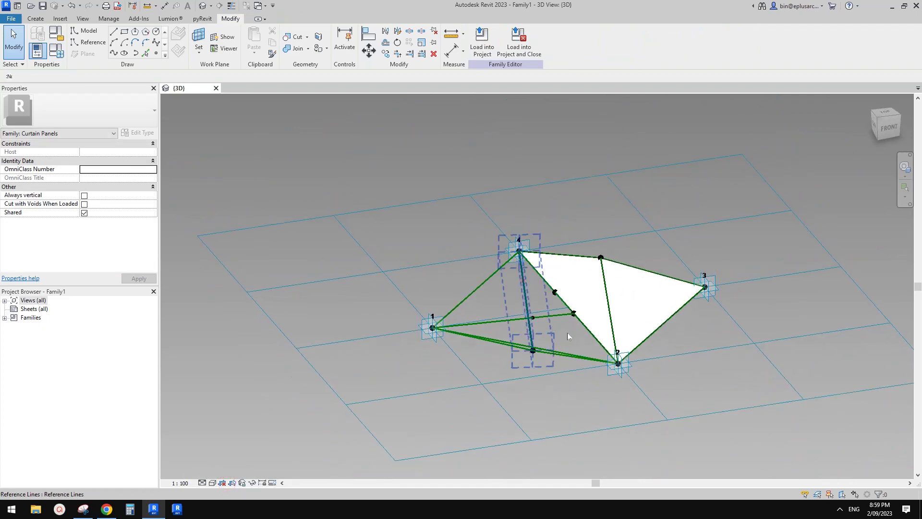
left_click(526, 296)
middle_click_drag(568, 335, 575, 397, "shift")
left_click(576, 366, "ctrl")
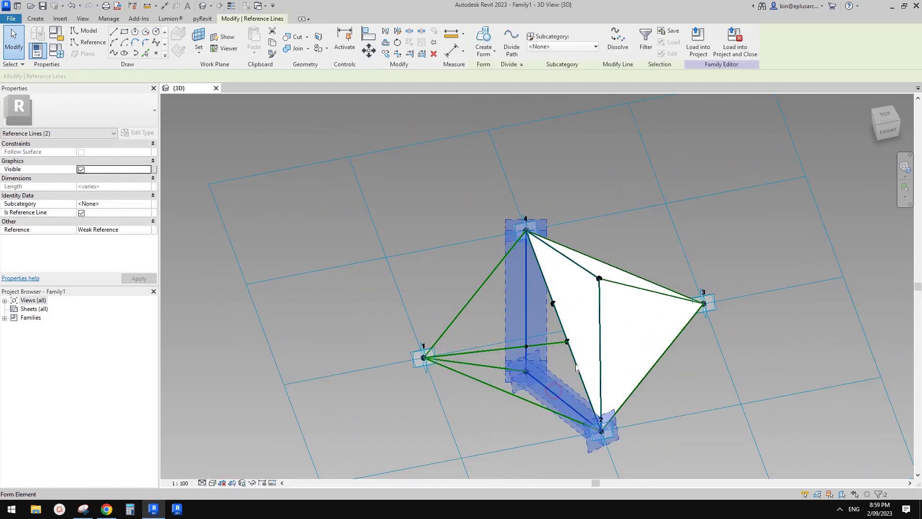
left_click(484, 41)
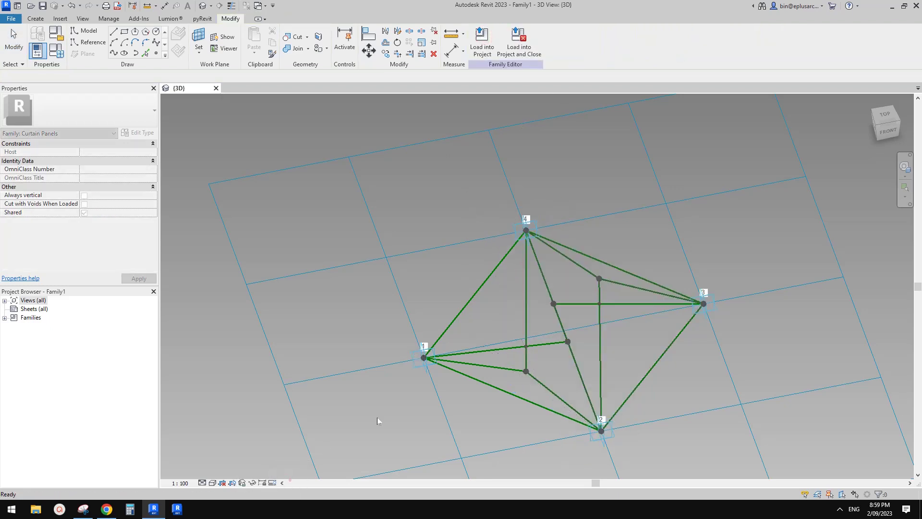
Create a planar surface form from the reference lines joining adaptive points 1 and 4 and the offset point on point 1's side
left_click(491, 275)
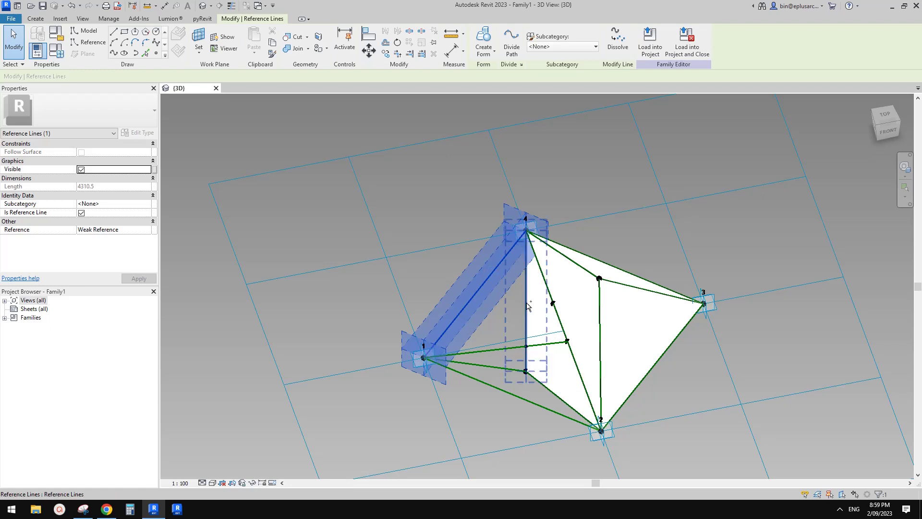
left_click(528, 306, "ctrl")
left_click(490, 358, "ctrl")
left_click(484, 38)
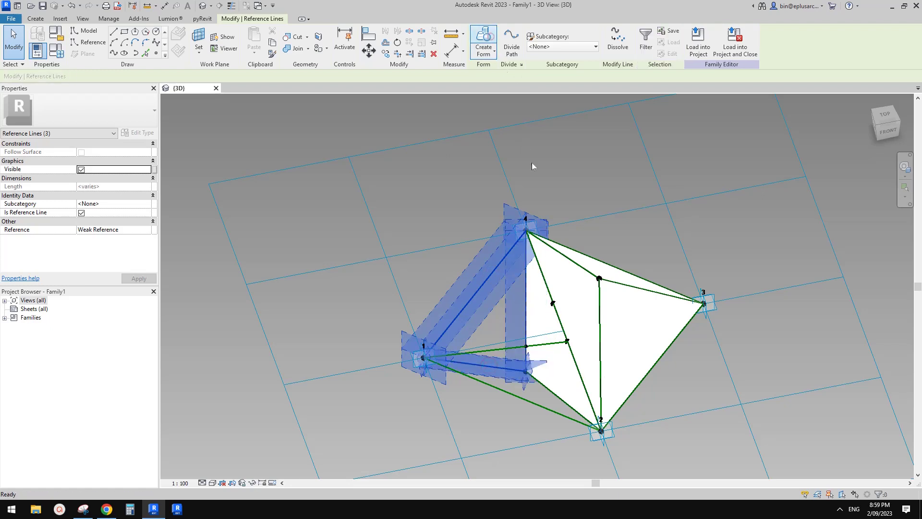
left_click(283, 479)
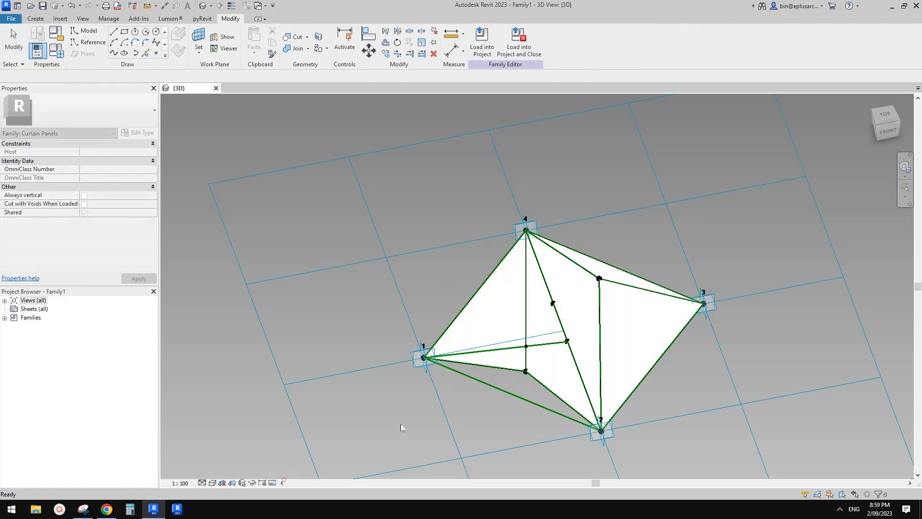
Create a planar surface form from the reference lines joining adaptive points 1 and 2 and the offset point on point 1's side
left_click(547, 384)
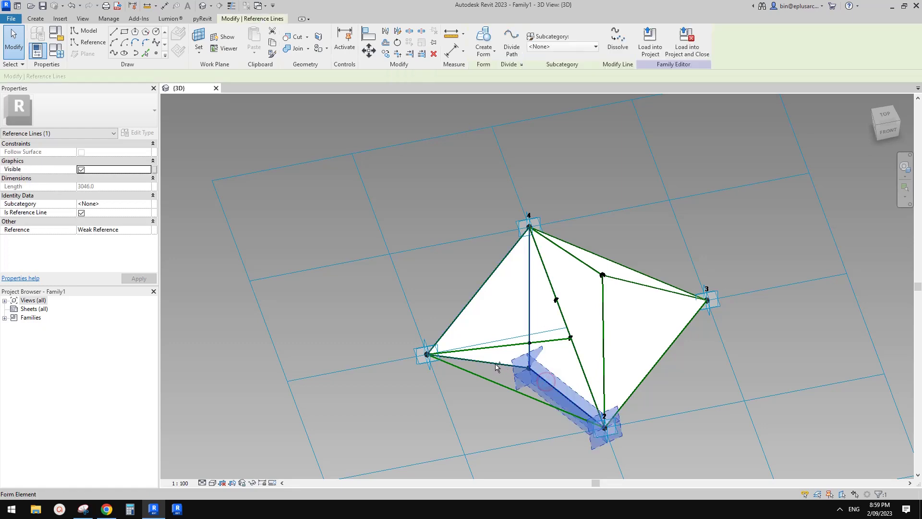
left_click(496, 366, "ctrl")
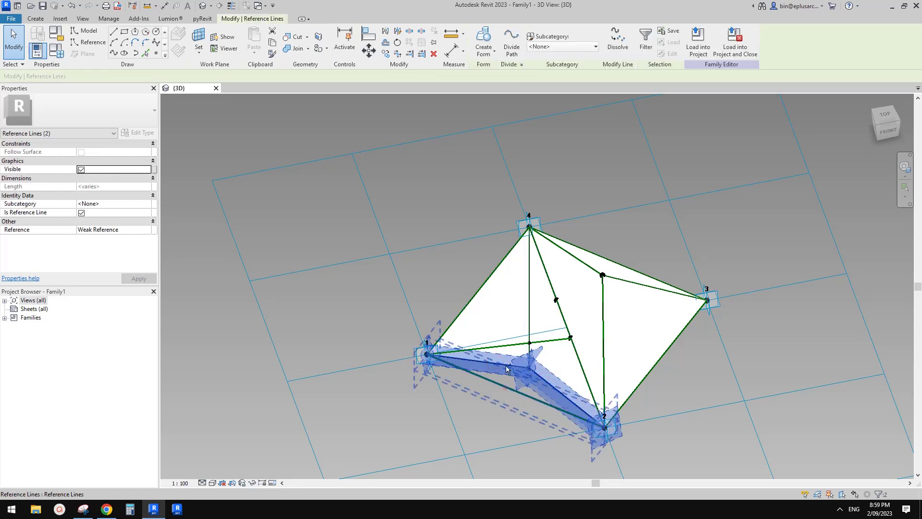
left_click(529, 396, "ctrl")
left_click(487, 38)
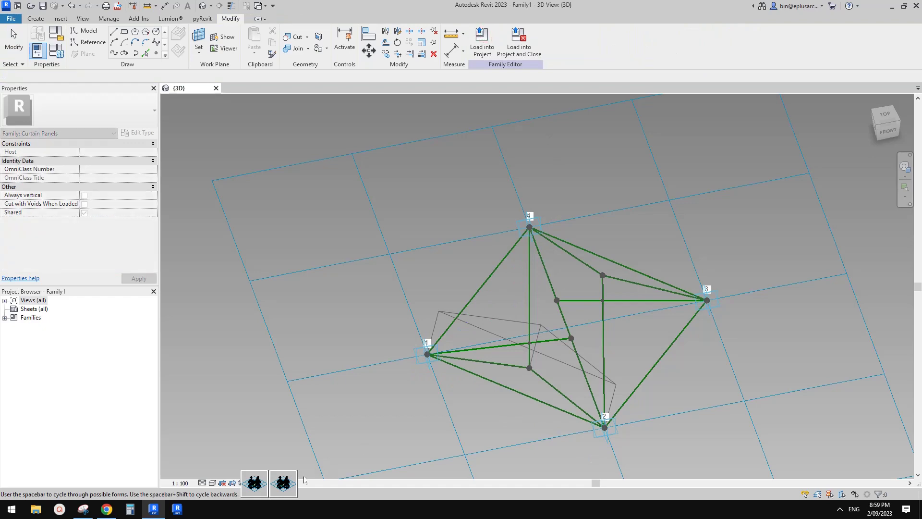
left_click(290, 481)
Set the rhomboid tile pattern grid's horizontal spacing to 2000
scroll(667, 269, "down", 2)
middle_click_drag(672, 272, 707, 278, "shift")
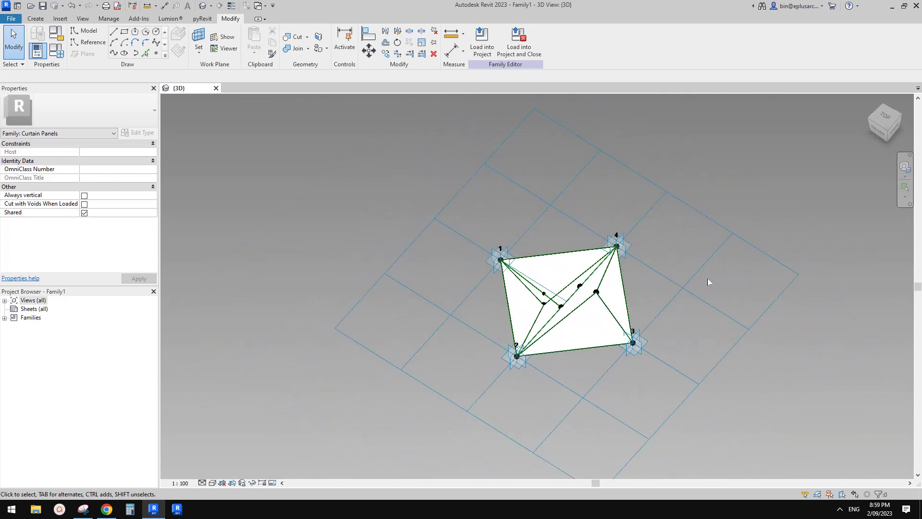
left_click(732, 231)
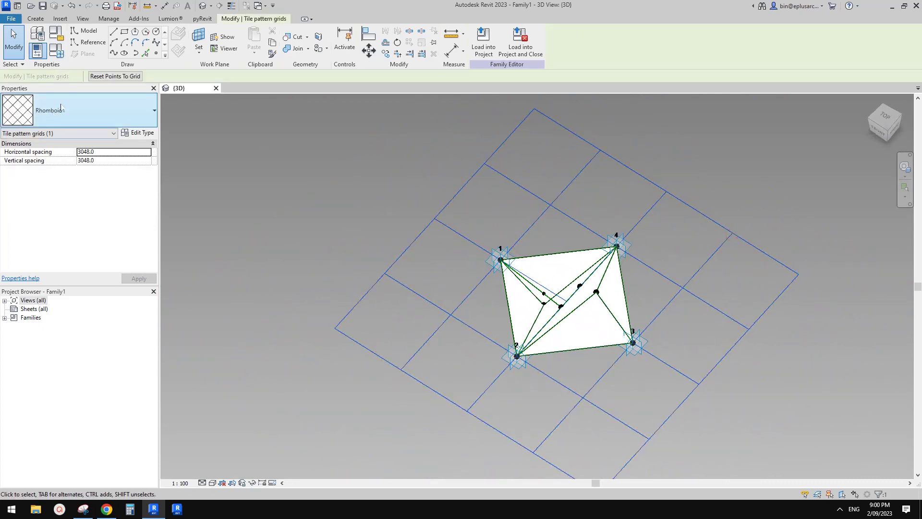
left_click(107, 154)
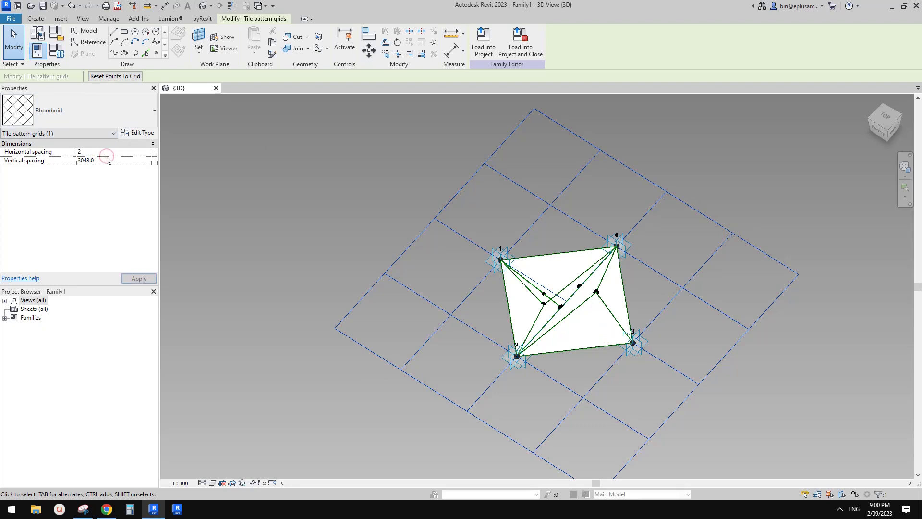
type("2000")
key("Return")
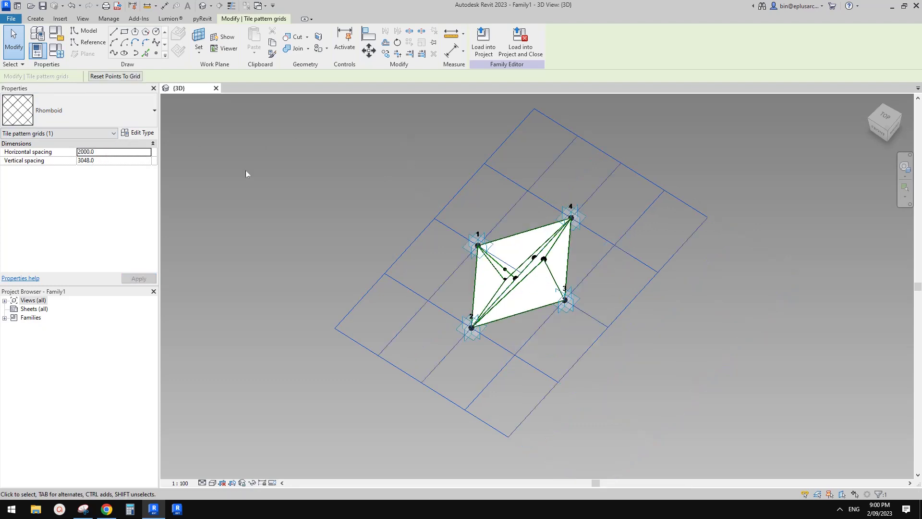
Set the rhomboid tile pattern grid's horizontal spacing to 3000 and its vertical spacing to 2000, and deselect the grid
left_click(121, 155)
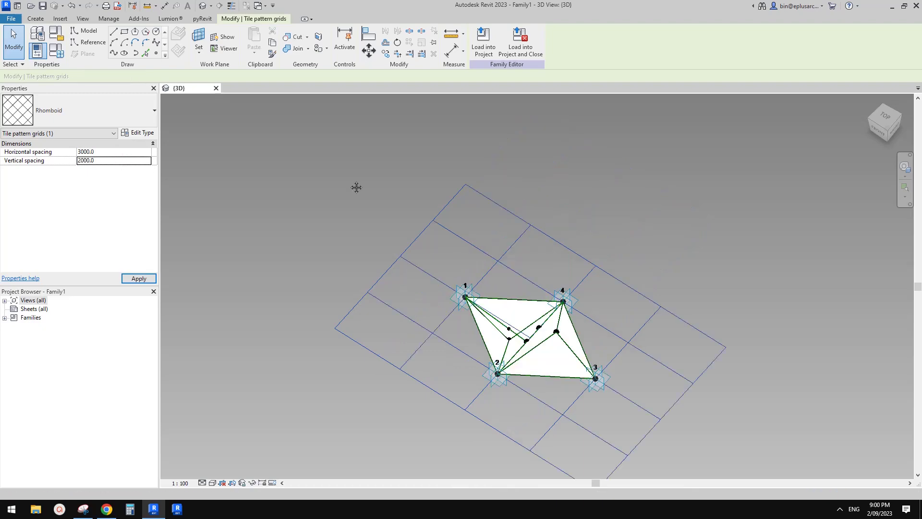
middle_click_drag(482, 277, 661, 170, "shift")
left_click(662, 171)
Set the panel family's Offset parameter to 1000 in the family types and apply it
middle_click_drag(603, 338, 662, 263, "shift")
scroll(466, 306, "up", 3)
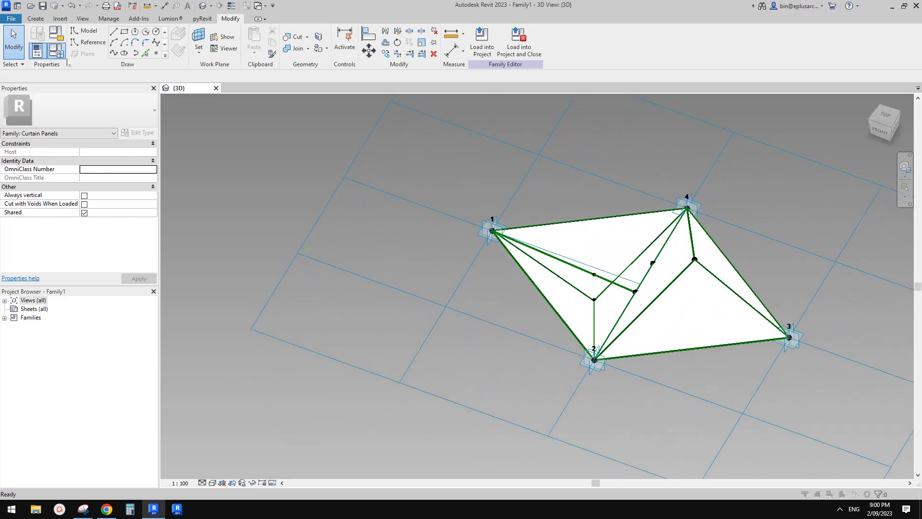
left_click(56, 50)
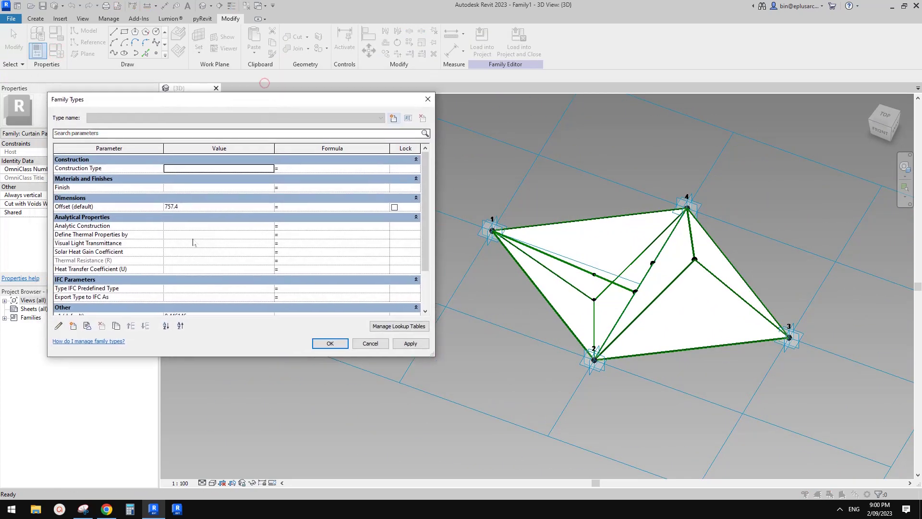
left_click(207, 209)
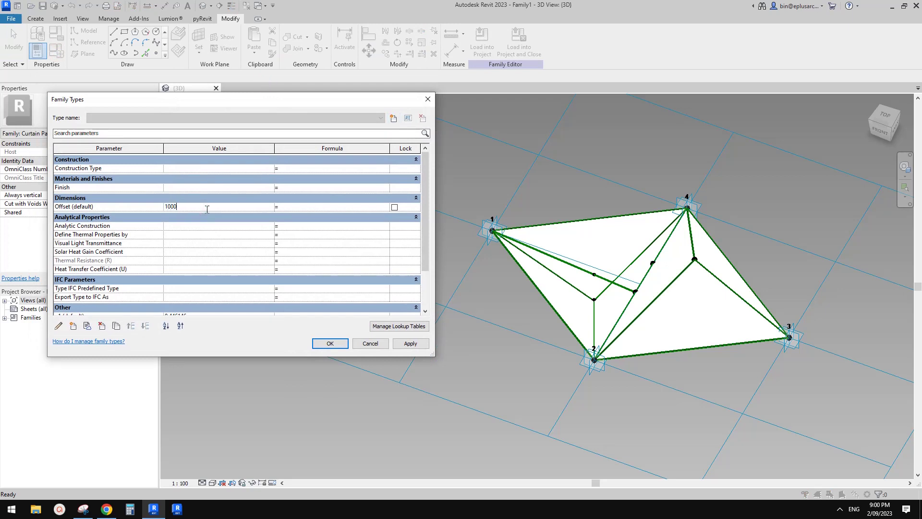
type("1000")
left_click(424, 345)
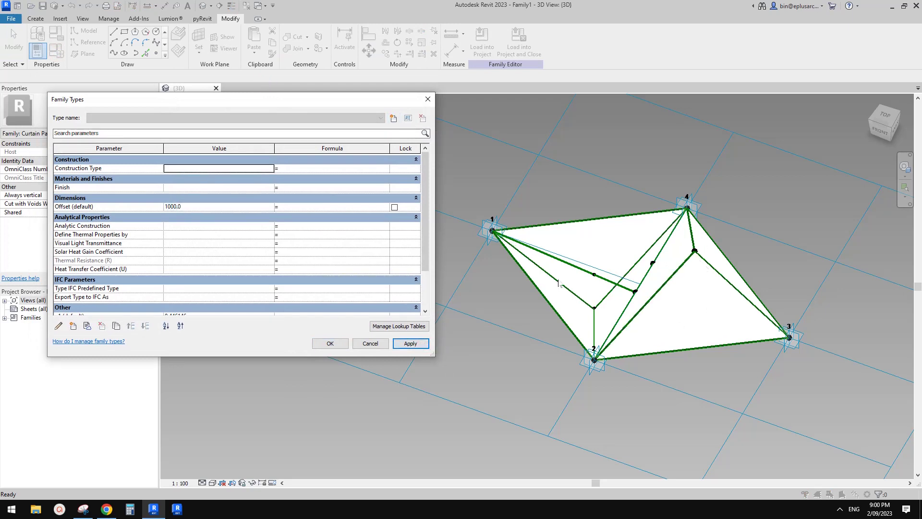
Set family parameters n1 and n2 to 0.2, n3 to 0.3 and n4 to 0.8, and check the reshaped panel
scroll(283, 292, "down", 2)
left_click(206, 259)
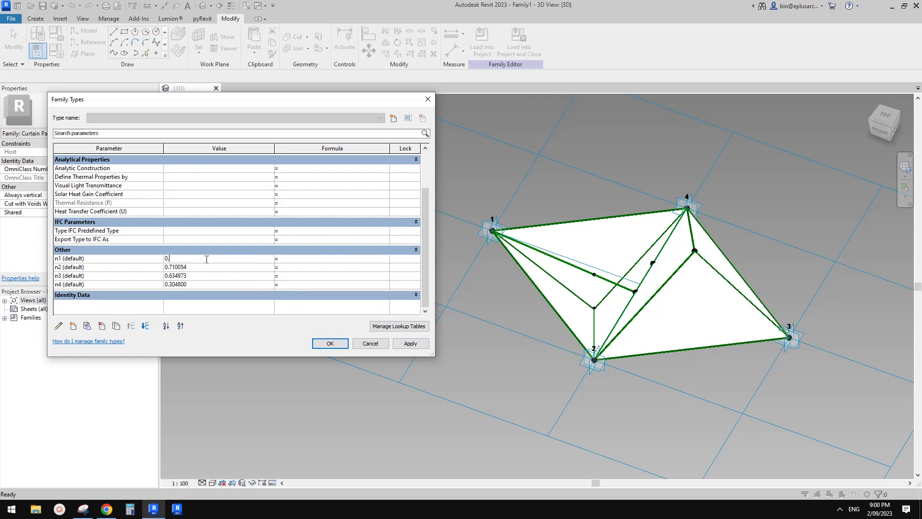
left_click(409, 344)
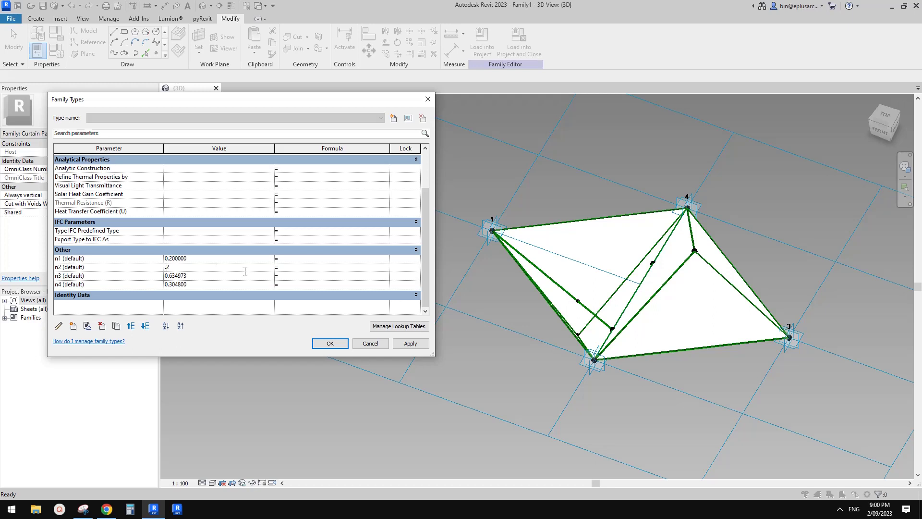
left_click(411, 343)
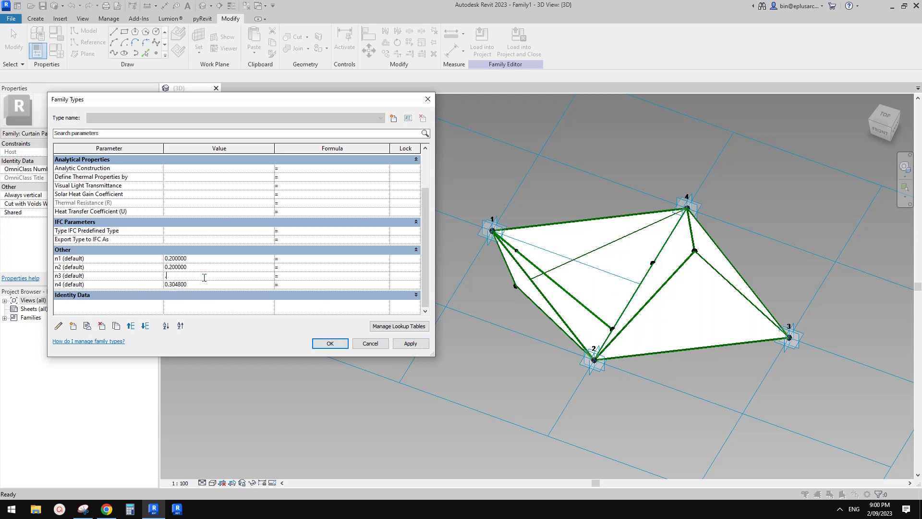
left_click(404, 343)
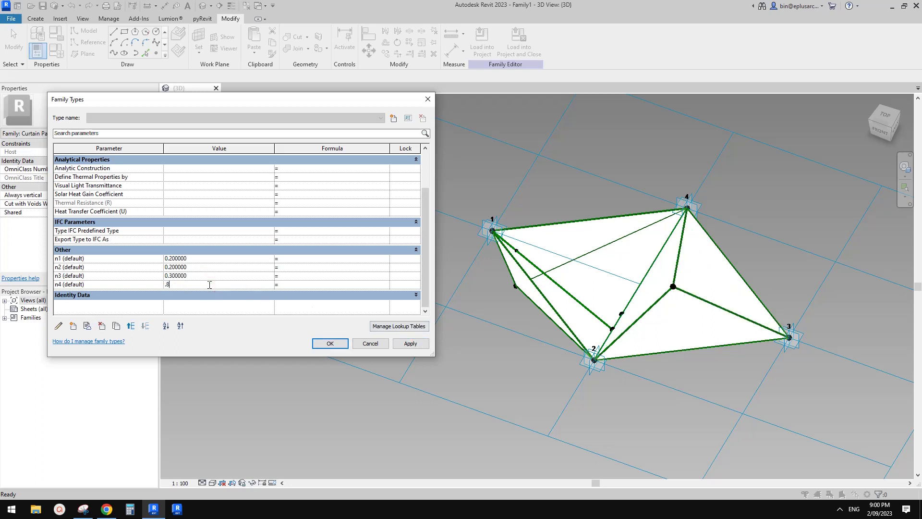
left_click(411, 345)
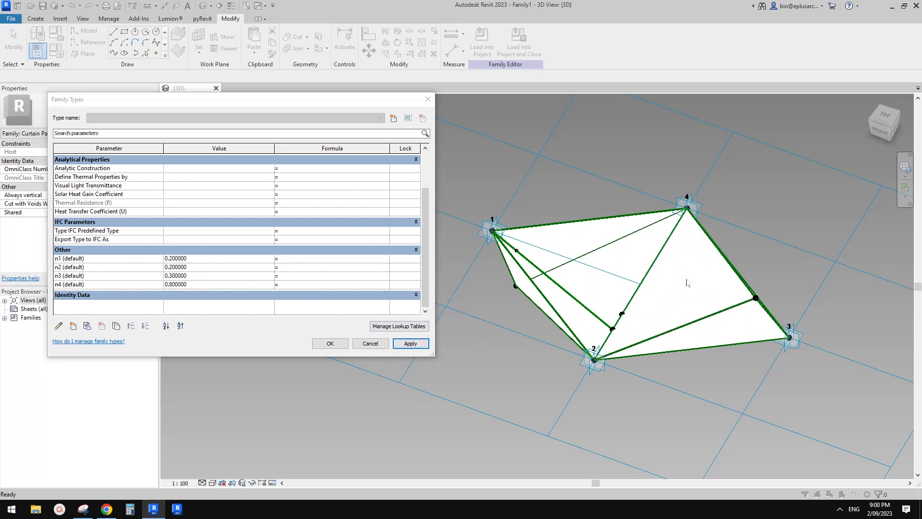
left_click(325, 345)
middle_click_drag(628, 356, 667, 268, "shift")
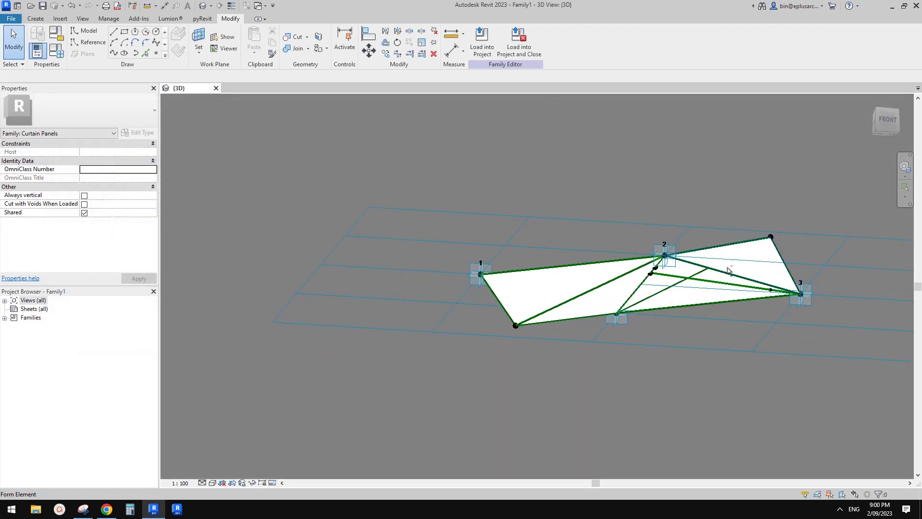
middle_click_drag(725, 269, 611, 329, "shift")
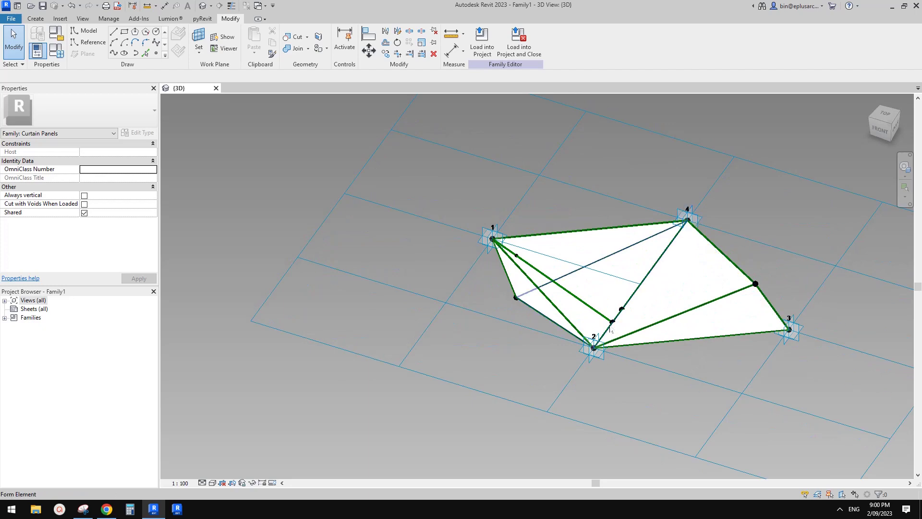
middle_click_drag(697, 292, 471, 207, "shift")
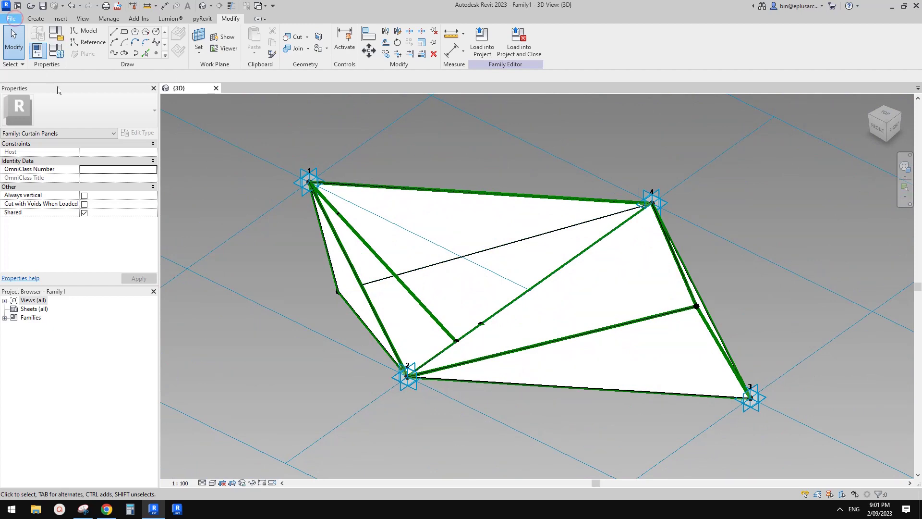
Create a new conceptual mass family from the Metric Mass.rft template
left_click(11, 18)
mouse_move(60, 55)
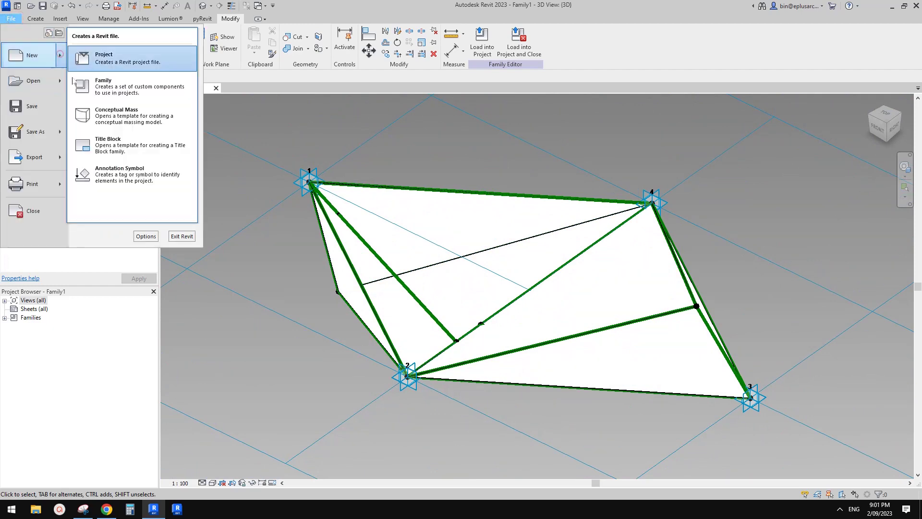
left_click(122, 113)
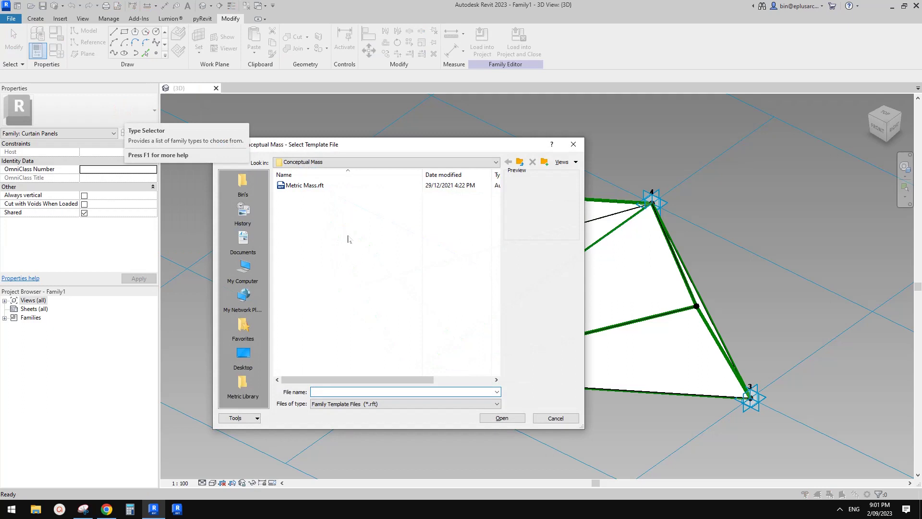
left_click_drag(430, 149, 445, 148)
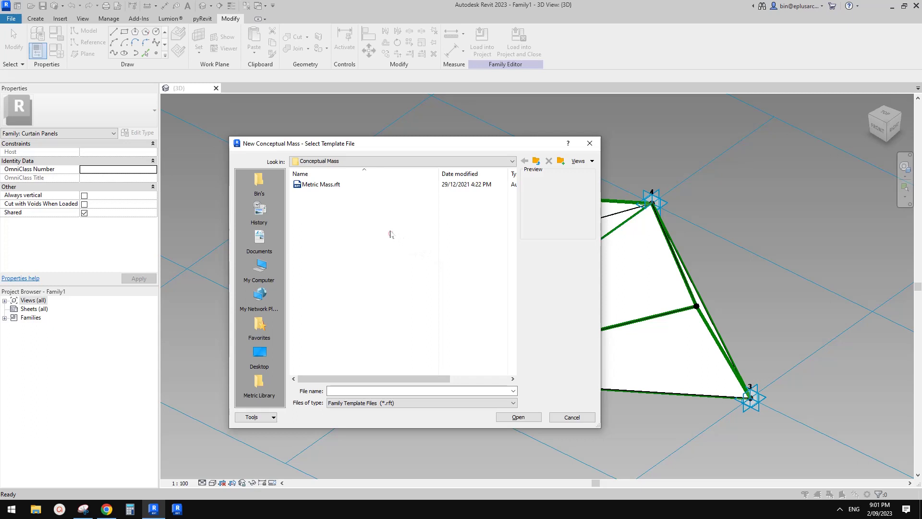
left_click_drag(421, 148, 428, 150)
left_click(330, 183)
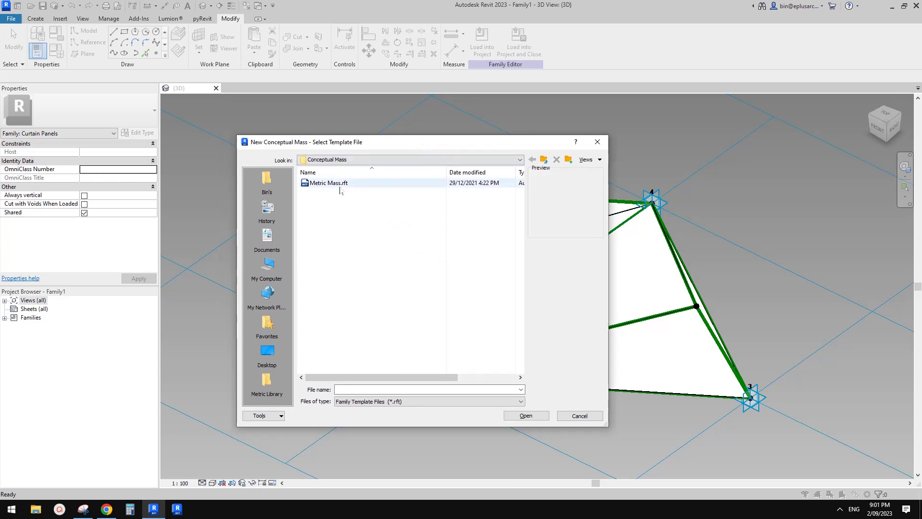
left_click(530, 415)
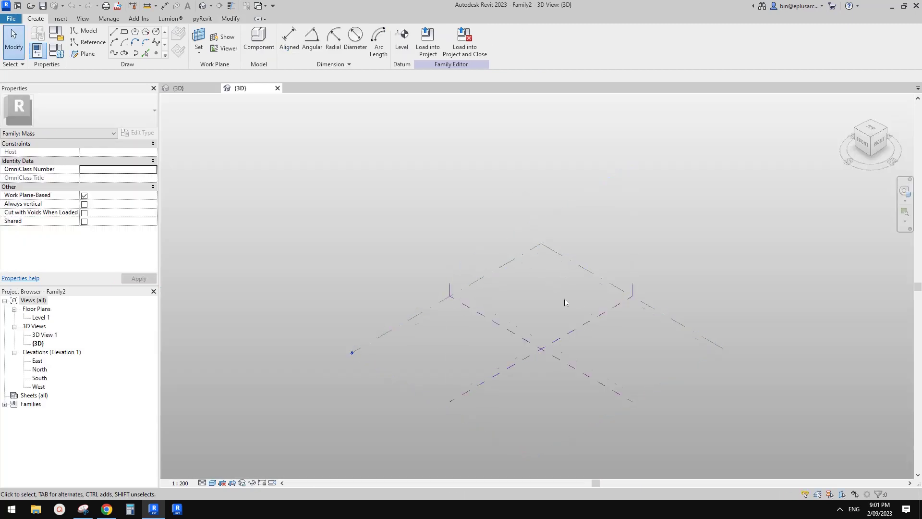
Draw a straight reference line 46000 long on Level 1, crossing one centre reference plane and parallel to the other
middle_click_drag(563, 299, 556, 327, "shift")
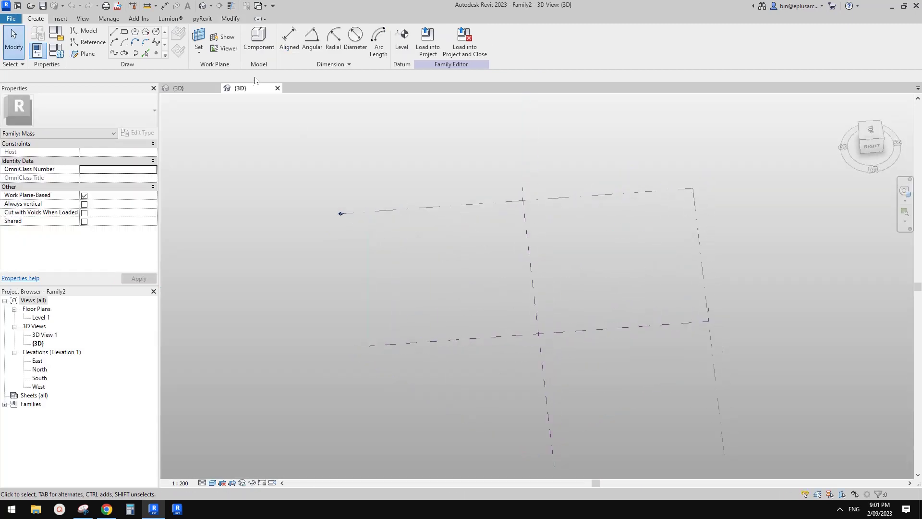
left_click(103, 46)
left_click(438, 291)
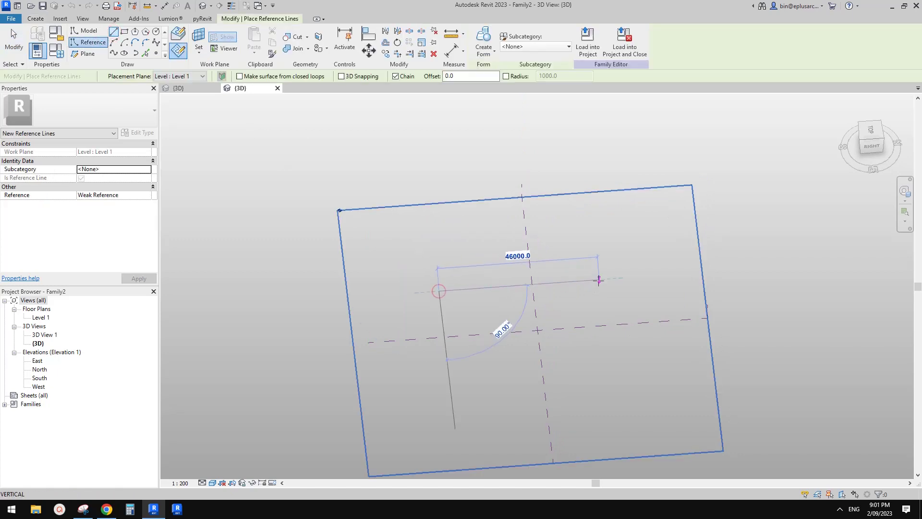
left_click(599, 280)
key("Escape")
key("Escape")
Create a vertical surface form from the reference line
left_click(503, 281)
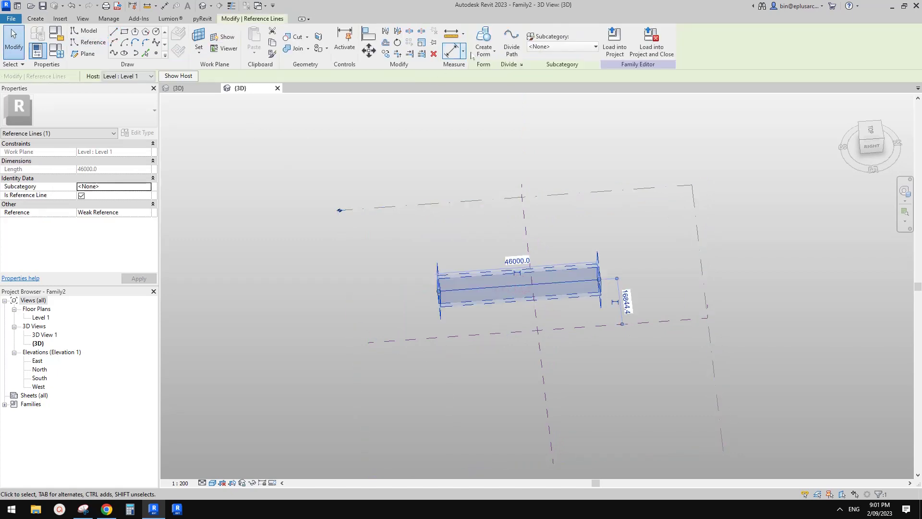
left_click(483, 38)
middle_click_drag(621, 198, 637, 199, "shift")
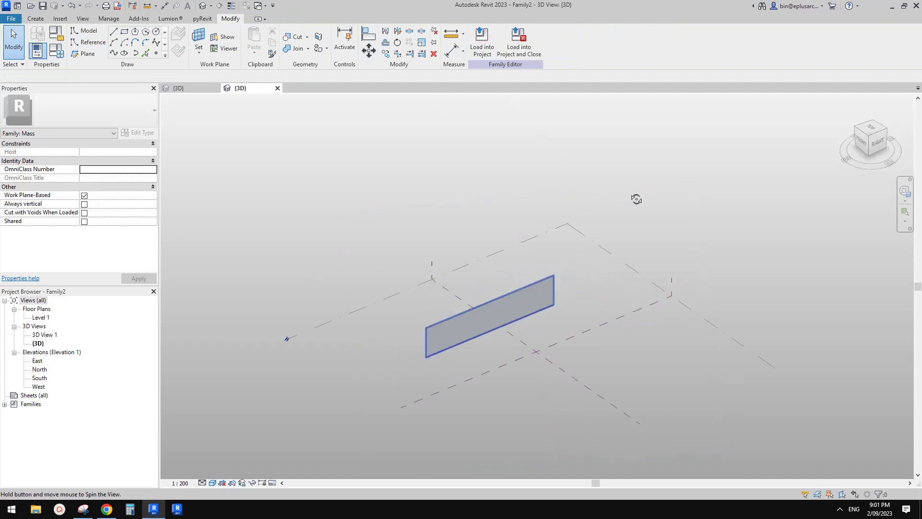
left_click(523, 290)
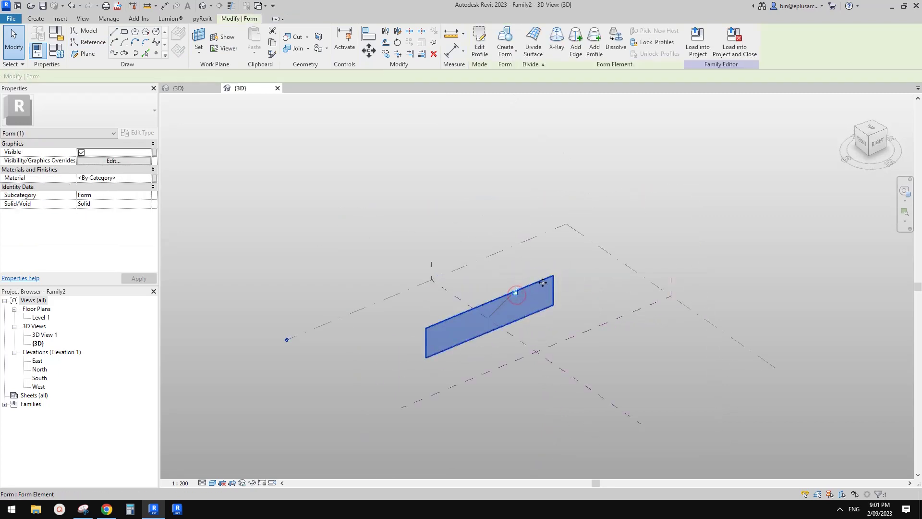
left_click(646, 214)
Raise the upper edge of the surface form to make it about 34800 tall
left_click(532, 283)
left_click_drag(487, 284, 488, 216)
middle_click_drag(488, 216, 507, 240, "shift")
middle_click_drag(506, 296, 488, 273, "shift")
scroll(489, 273, "up", 2)
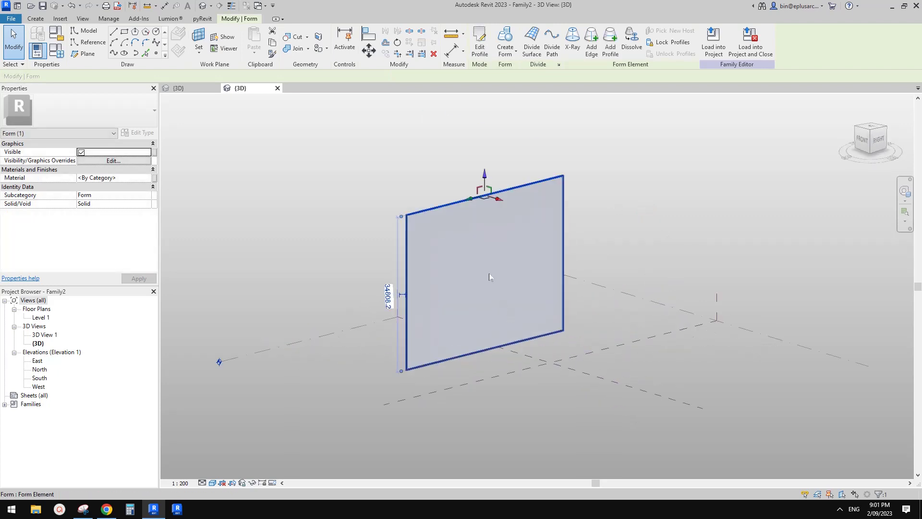
Divide the vertical surface form into a UV grid and deselect it
left_click(489, 273)
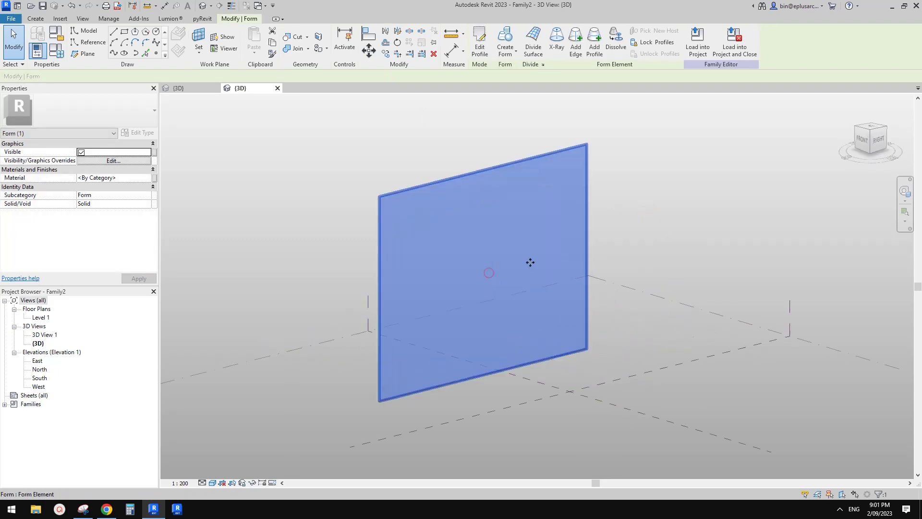
left_click(534, 50)
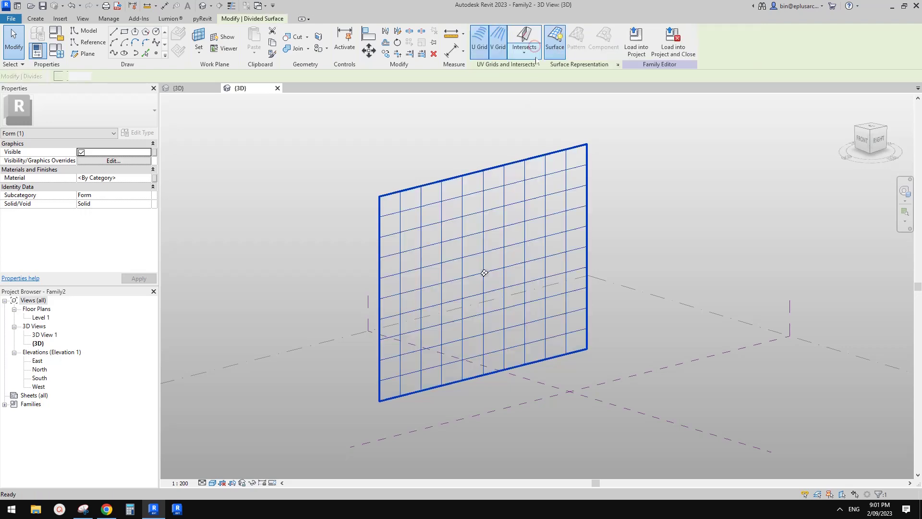
left_click(139, 116)
left_click(294, 140)
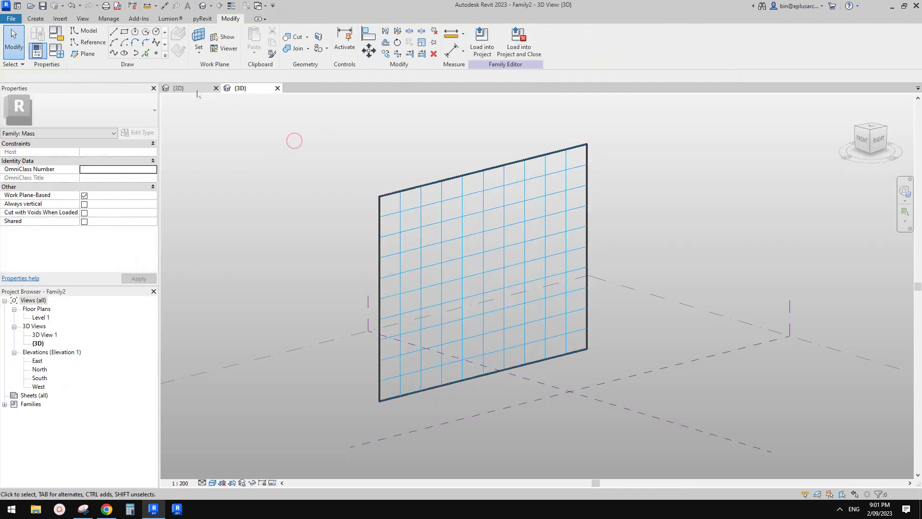
Load the Family1 curtain panel into the mass family and apply it as the divided surface's Rhomboid component
left_click(194, 90)
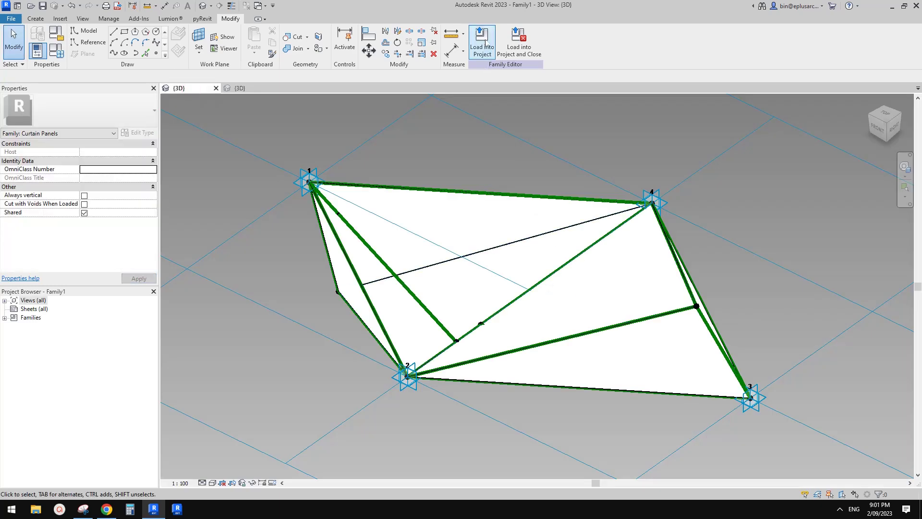
left_click(485, 46)
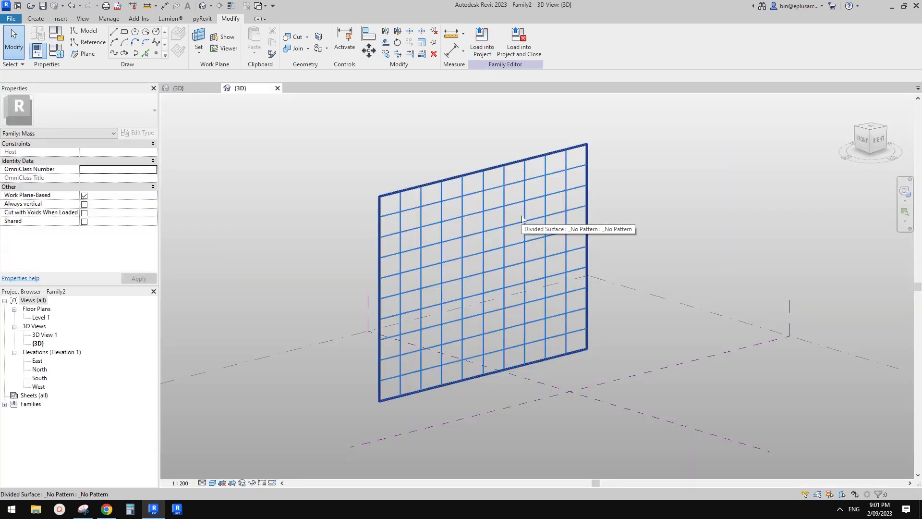
left_click(522, 219)
left_click(119, 108)
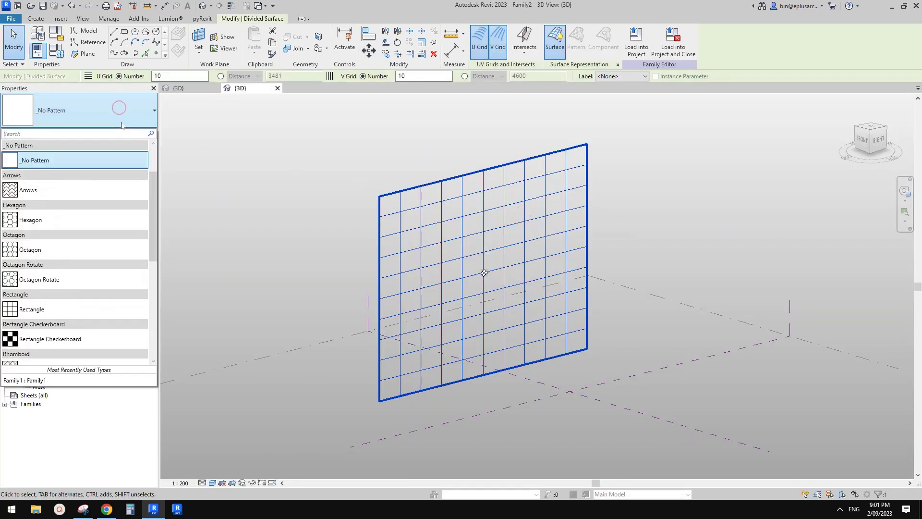
scroll(117, 286, "down", 5)
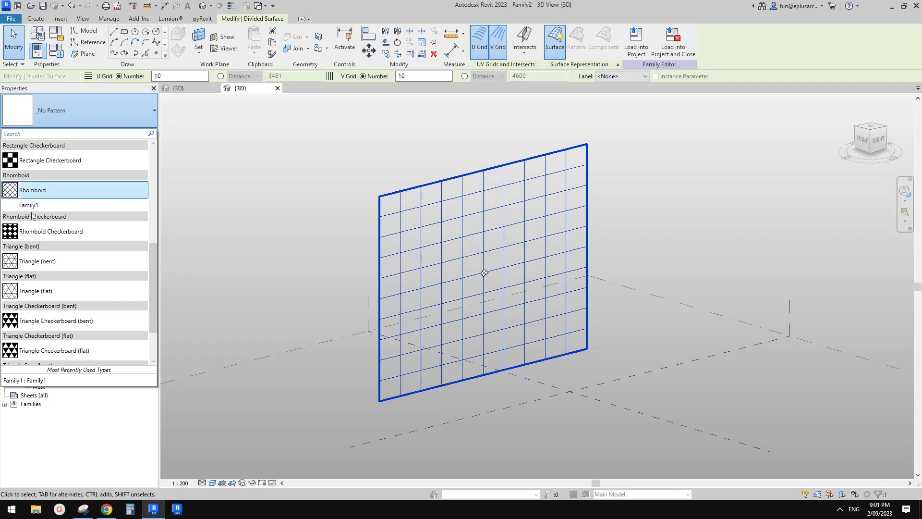
left_click(42, 206)
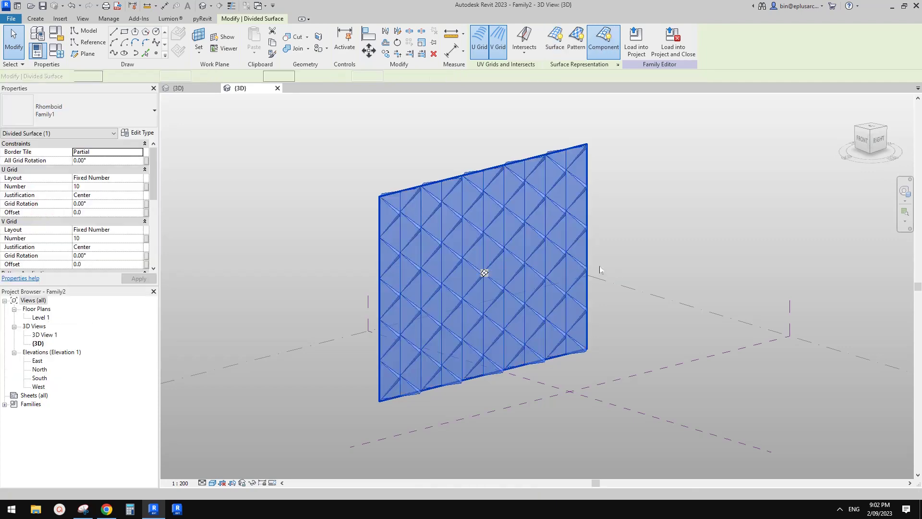
Examine the faceted panels on the divided surface from several angles
middle_click_drag(535, 251, 547, 285, "shift")
left_click(713, 246)
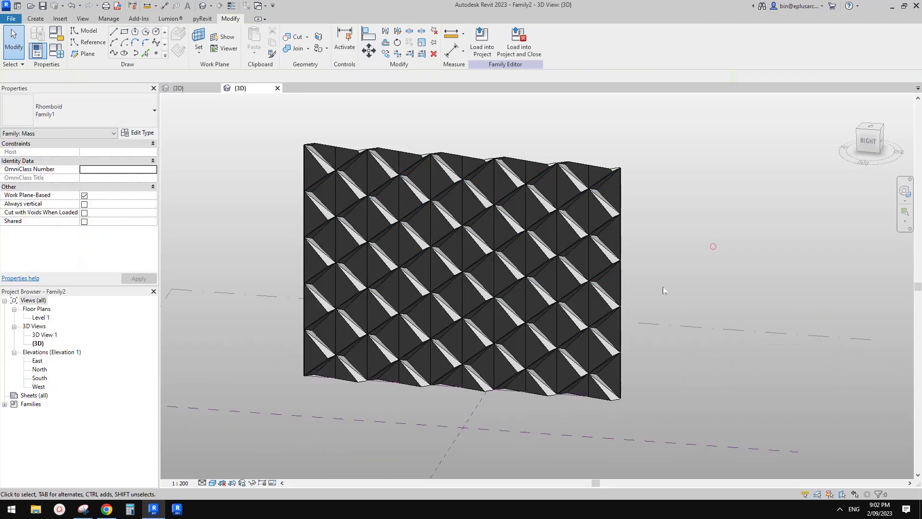
middle_click_drag(606, 269, 593, 245, "shift")
left_click(592, 245)
scroll(592, 245, "up", 2)
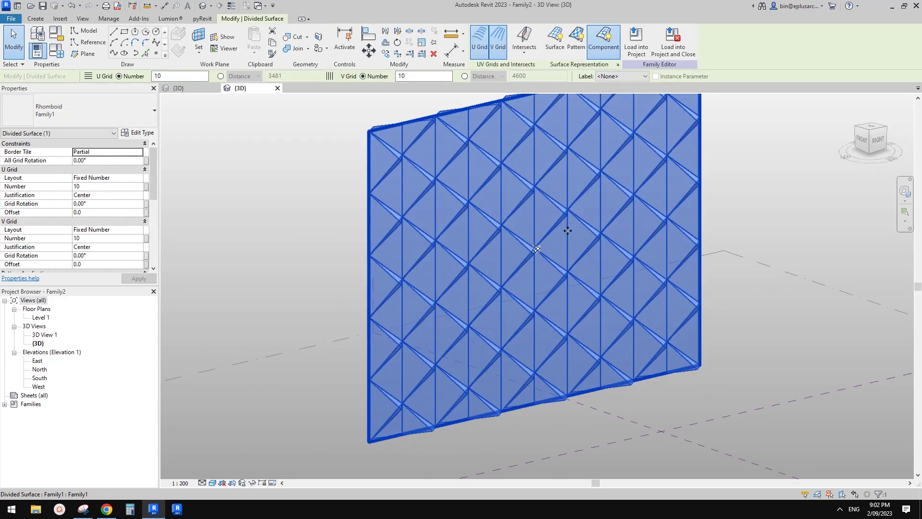
middle_click_drag(567, 230, 541, 278, "shift")
left_click(682, 183)
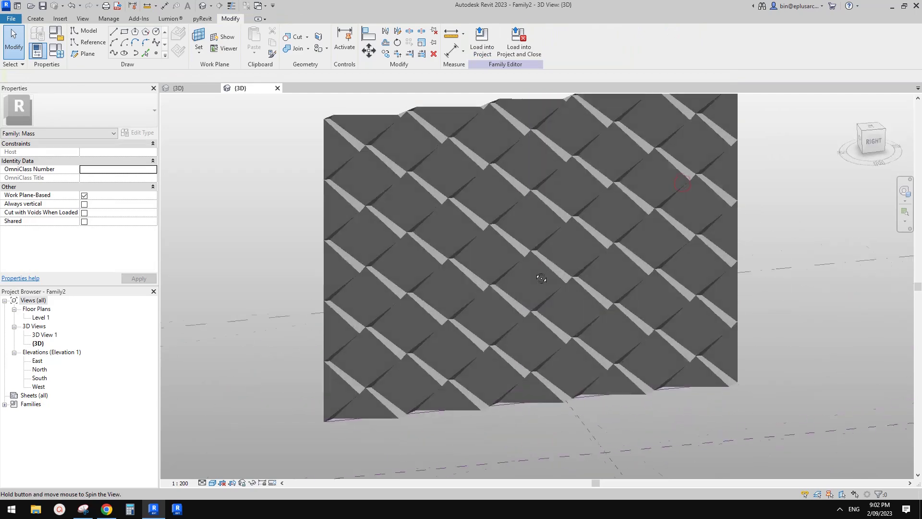
Set the divided surface's All Grid Rotation to 90° and deselect it
left_click(575, 252)
middle_click_drag(575, 252, 531, 214, "shift")
left_click(121, 160)
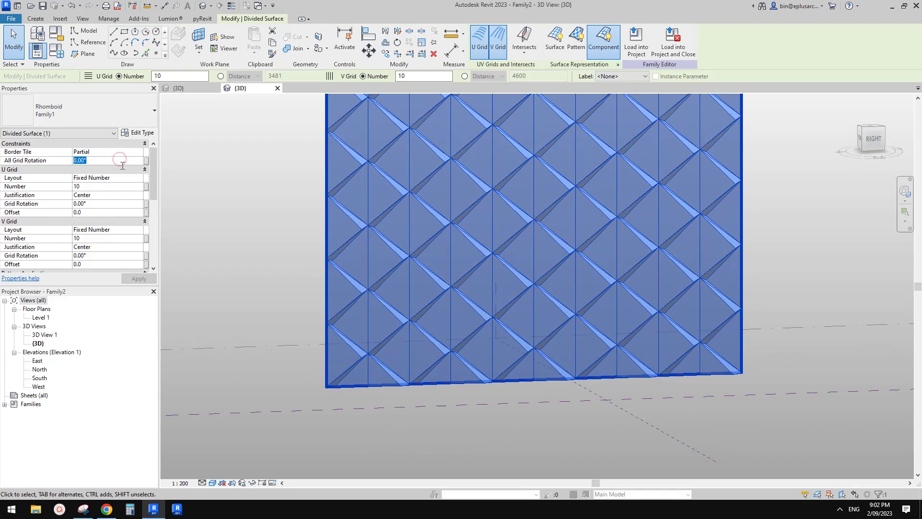
type("90")
key("Return")
key("Escape")
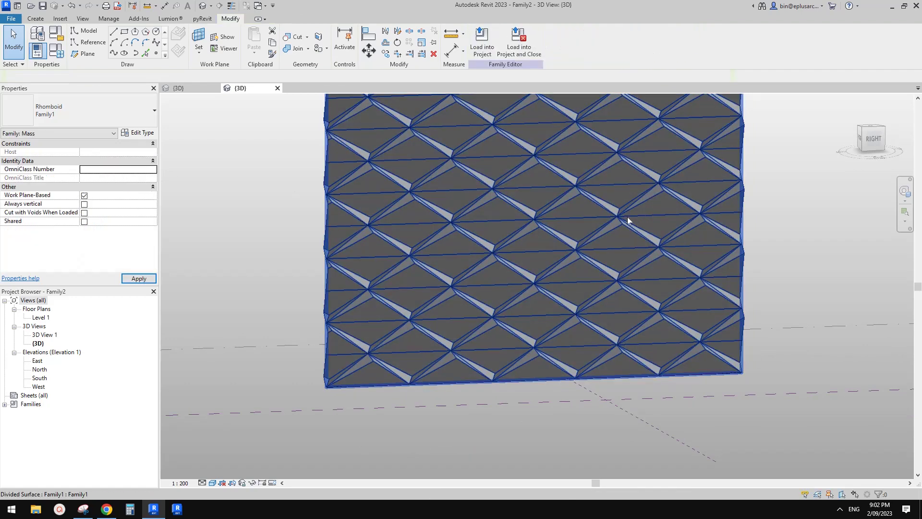
Set the divided surface's U grid number to 15
middle_click_drag(662, 216, 620, 238, "shift")
left_click(353, 223)
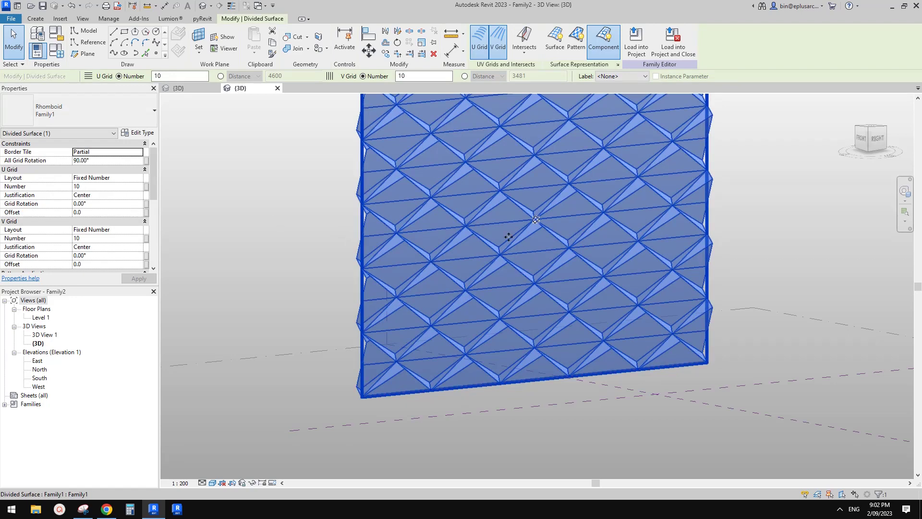
middle_click_drag(508, 237, 556, 282, "shift")
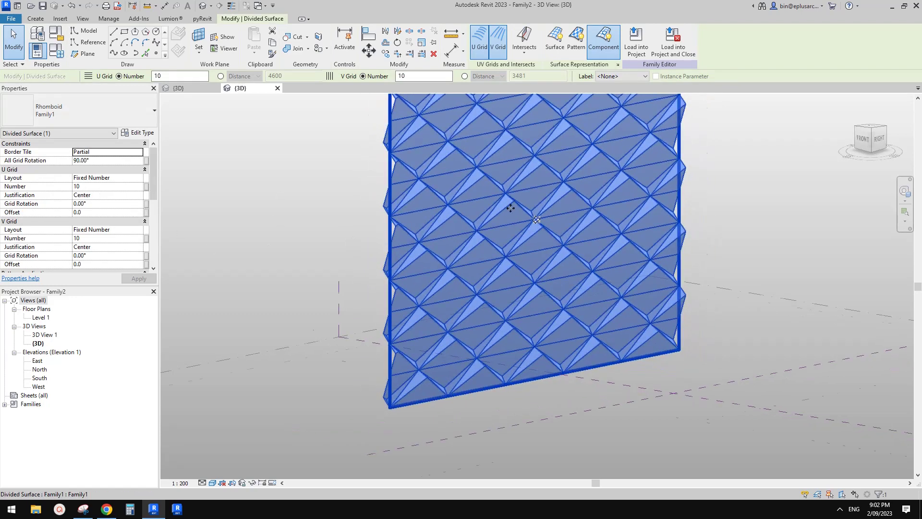
scroll(511, 206, "up", 1)
middle_click_drag(510, 206, 504, 209)
double_click(110, 187)
type("15")
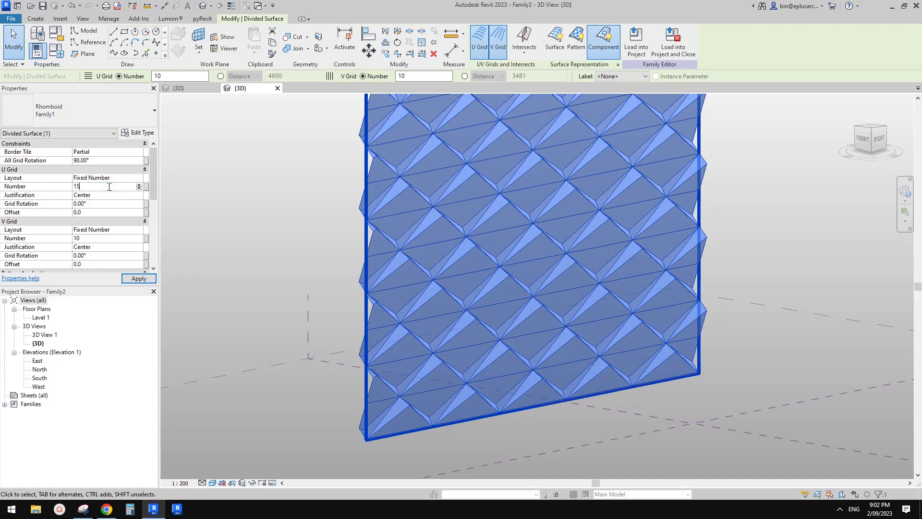
key("Return")
Set the divided surface's U grid number to 20 and deselect it
scroll(428, 179, "up", 1)
middle_click_drag(429, 179, 467, 179, "shift")
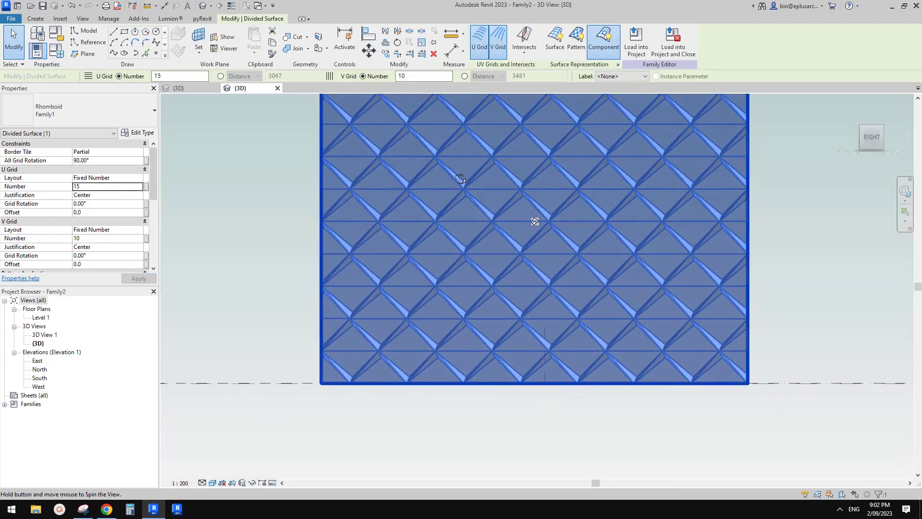
left_click(112, 189)
type("20")
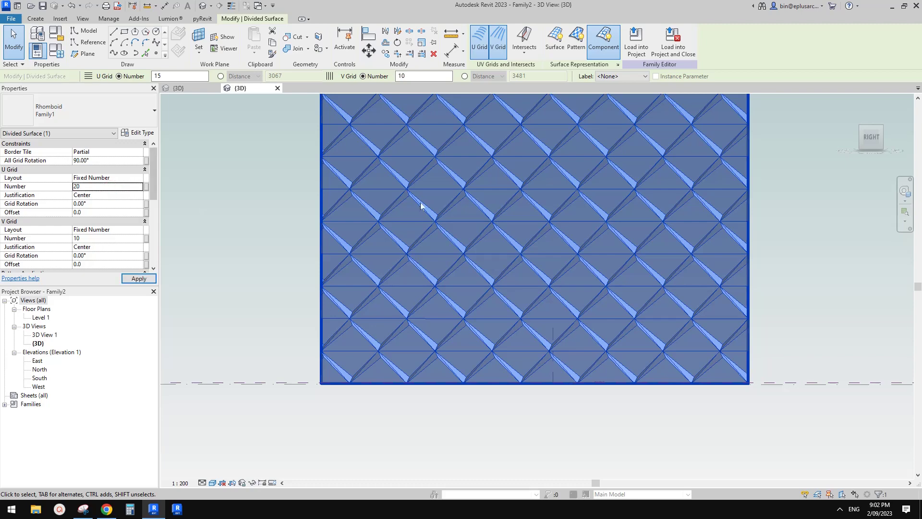
middle_click_drag(489, 215, 496, 215)
mouse_move(578, 243)
middle_mouse_down("shift")
mouse_move(577, 230)
mouse_move(566, 243)
mouse_move(681, 276)
mouse_move(761, 274)
mouse_move(599, 426)
mouse_move(563, 240)
middle_mouse_up("shift")
key("Escape")
scroll(578, 216, "down", 2)
scroll(569, 231, "up", 1)
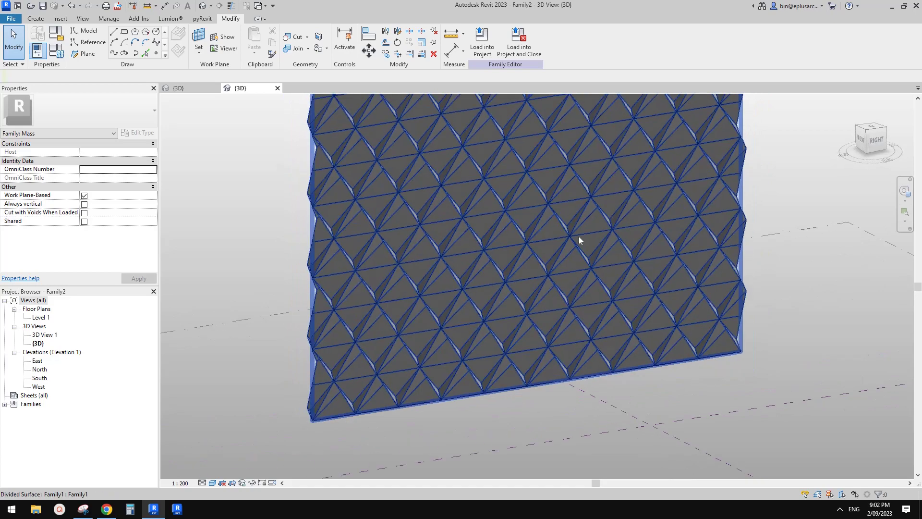
Set the Offset of a single rhomboid panel near the middle of the facade to 2000
scroll(558, 228, "up", 2)
scroll(557, 228, "down", 2)
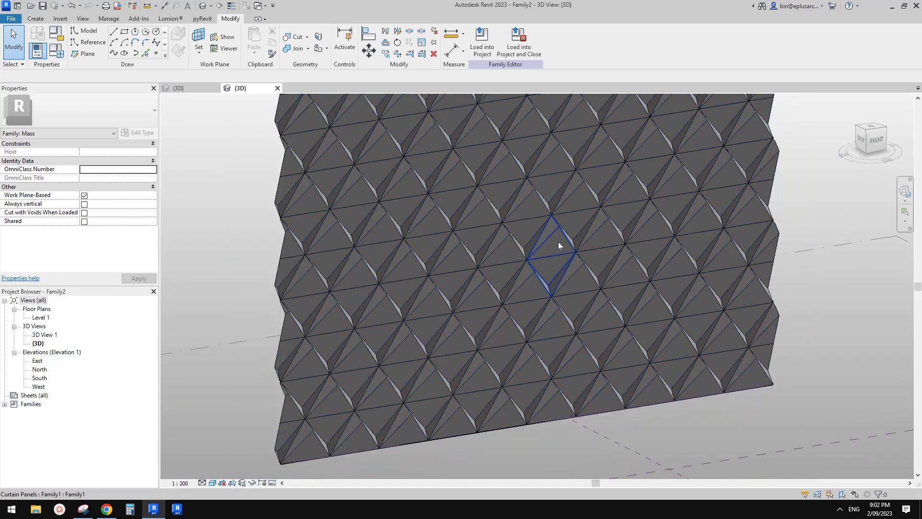
left_click(557, 245)
scroll(562, 249, "up", 3)
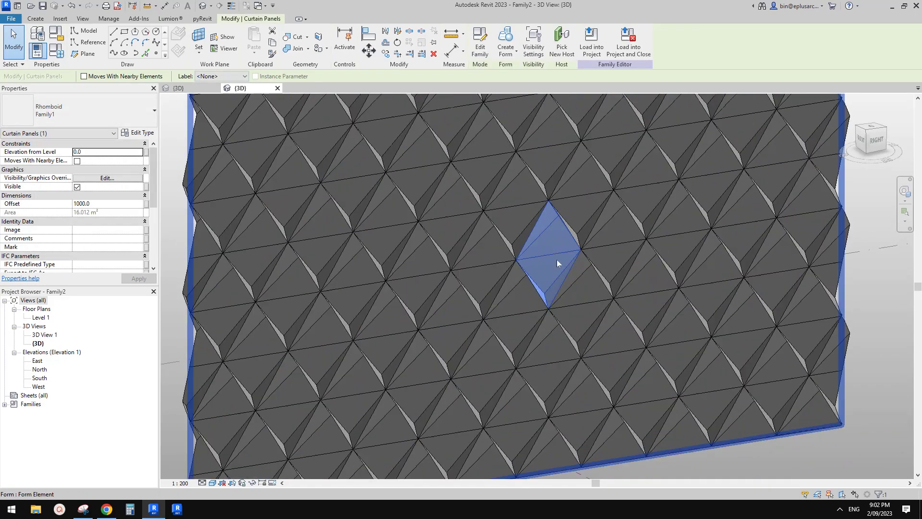
middle_click_drag(574, 263, 210, 221, "shift")
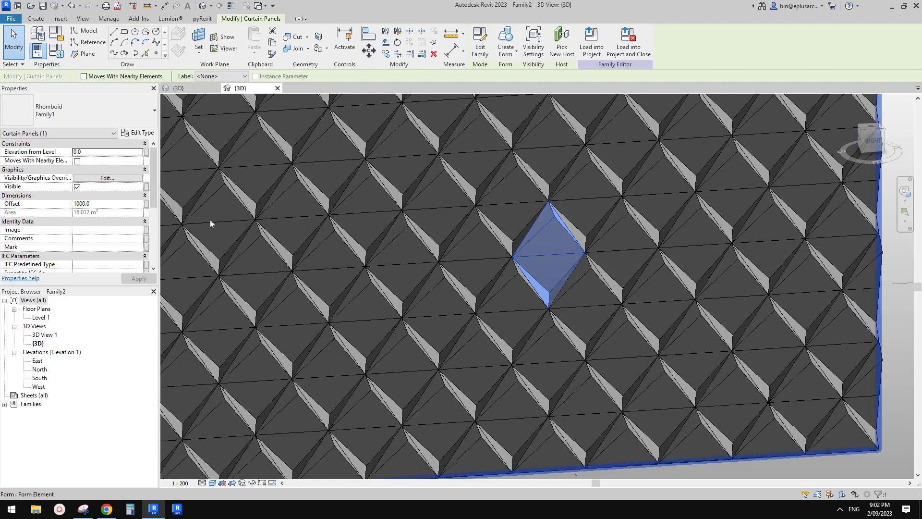
left_click(114, 204)
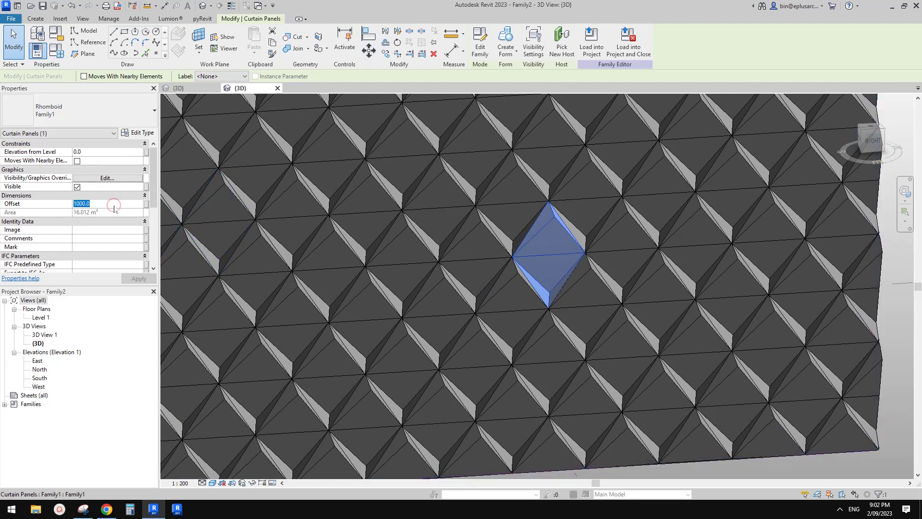
type("20")
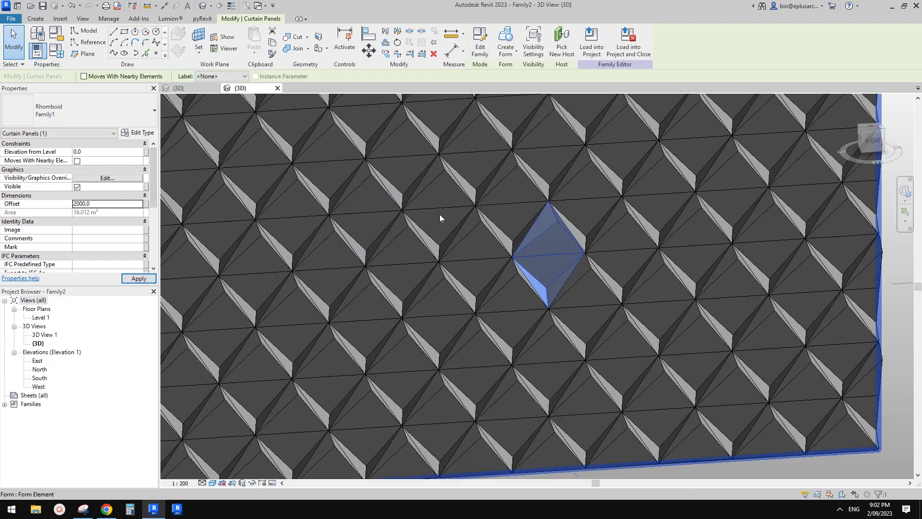
middle_click_drag(441, 216, 638, 273, "shift")
scroll(576, 243, "up", 4)
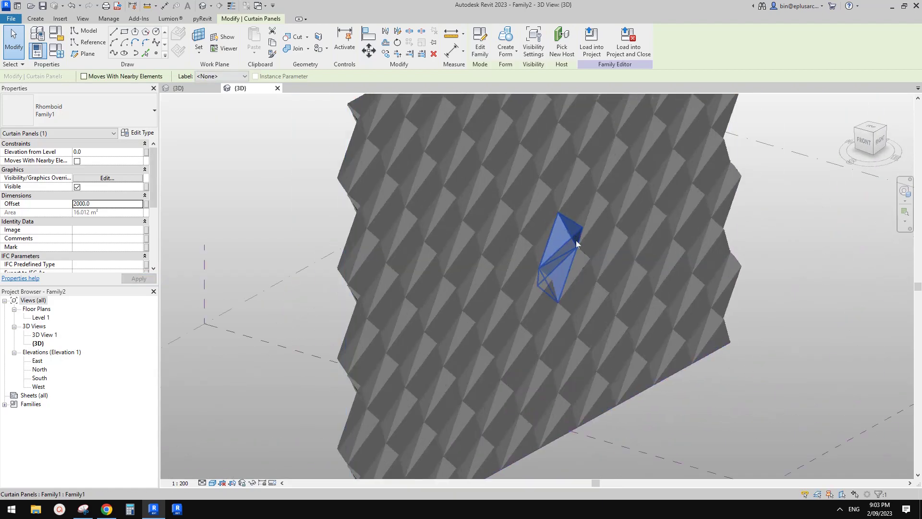
Set the selected panel's n1 to 0.7 and n2 to 0.5, change a further ratio parameter to 0.25, and deselect it
middle_click_drag(577, 243, 494, 257, "shift")
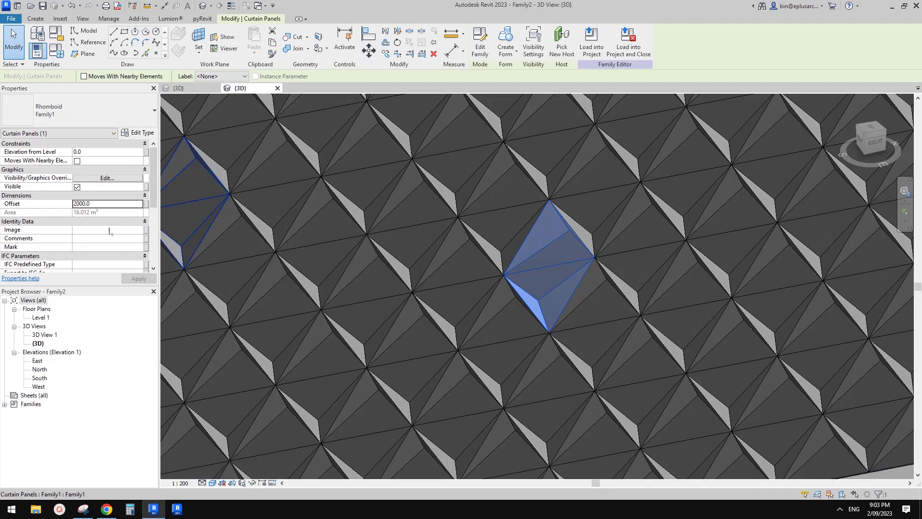
scroll(110, 246, "down", 5)
left_click(113, 214)
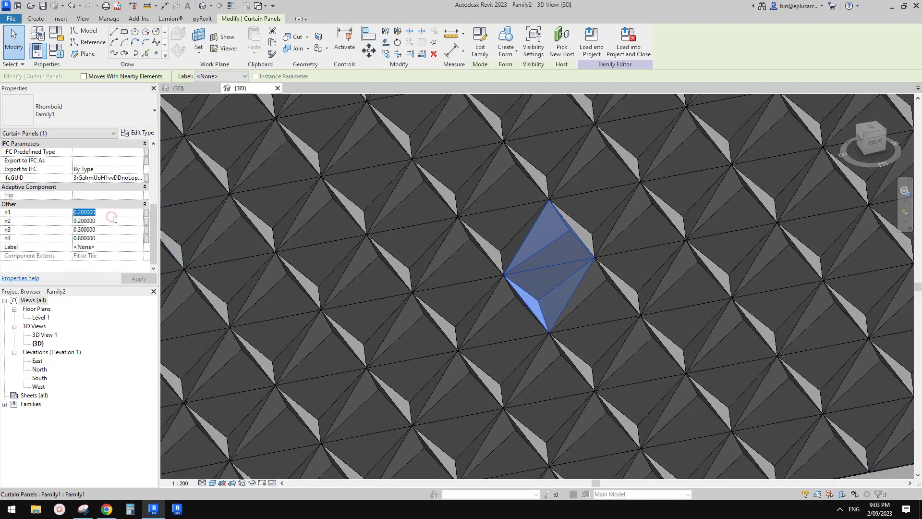
type(".7")
left_click(114, 220)
key("BackSpace")
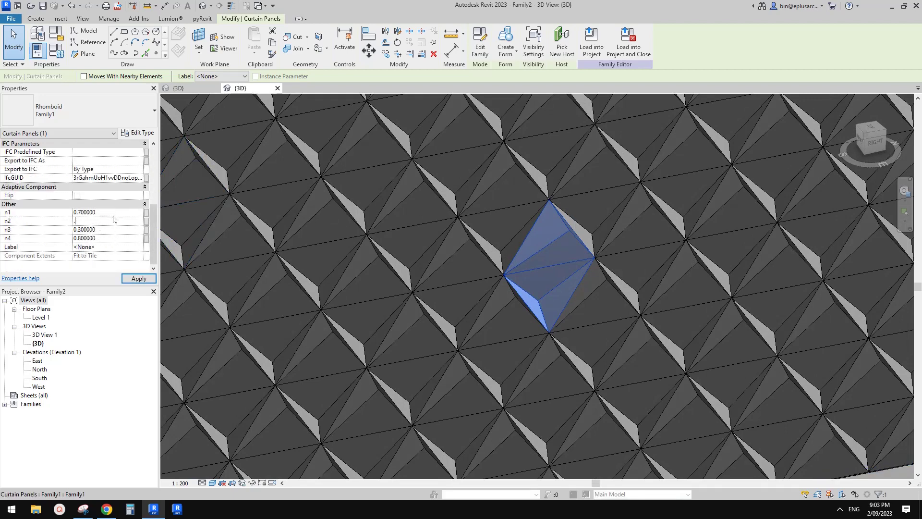
type(".5")
key("Tab")
key("BackSpace")
key("Tab")
type(".25")
key("Escape")
Examine the individually modified panel against its neighbours from several angles
scroll(568, 257, "down", 2)
middle_click_drag(568, 257, 516, 200, "shift")
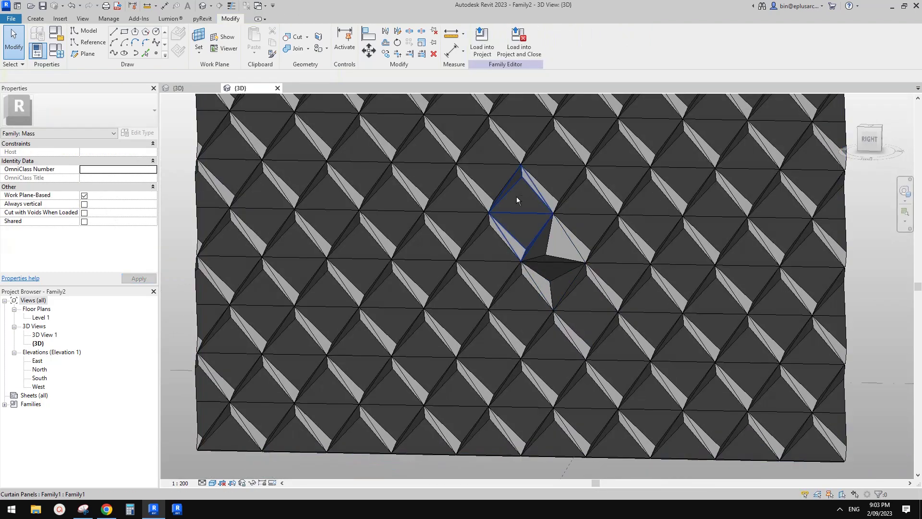
scroll(548, 256, "up", 2)
scroll(648, 246, "down", 5)
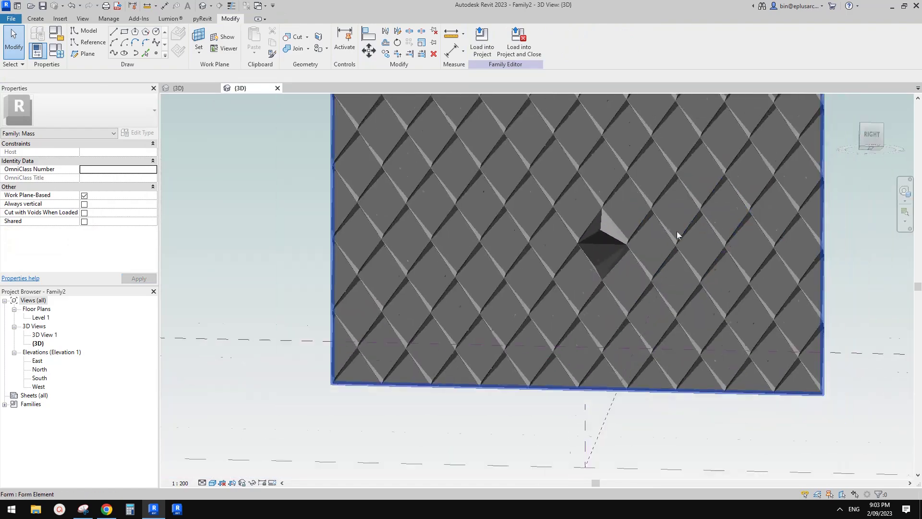
middle_click_drag(678, 233, 850, 305, "shift")
scroll(637, 249, "up", 3)
middle_click_drag(636, 251, 750, 259, "shift")
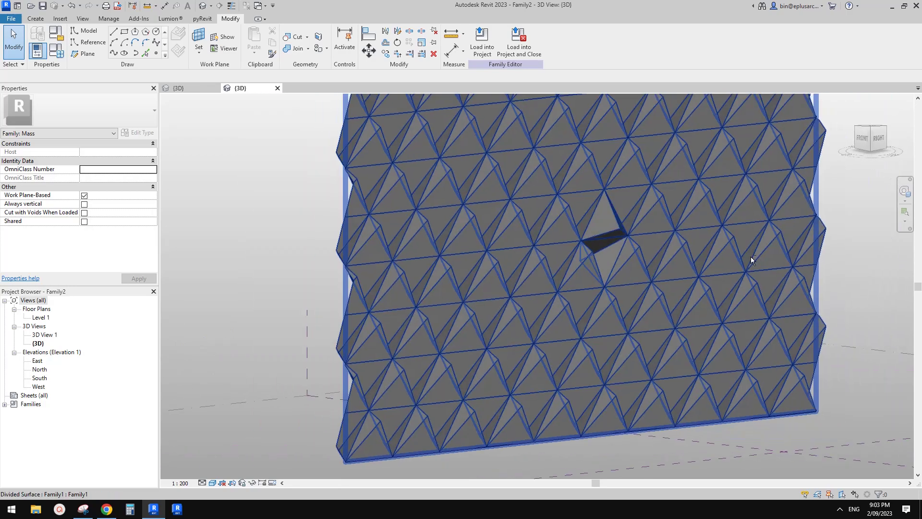
middle_click_drag(694, 244, 606, 292, "shift")
scroll(688, 276, "down", 2)
middle_click_drag(610, 248, 564, 266)
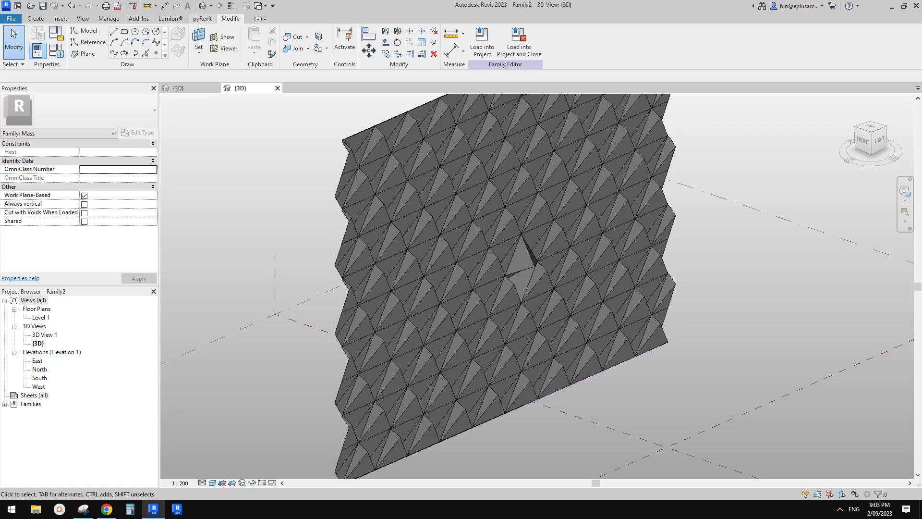
Open Dynamo, move its window over the model view, and switch its run mode to Manual
left_click(109, 18)
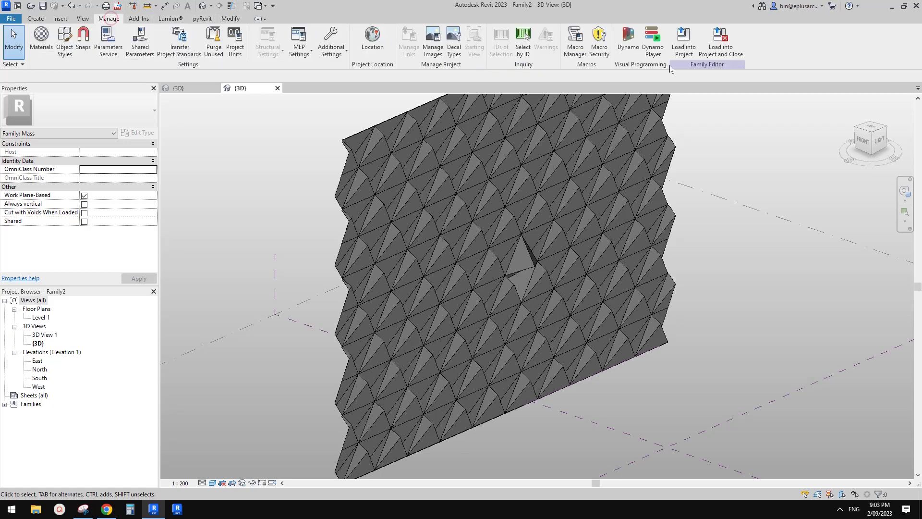
left_click(629, 46)
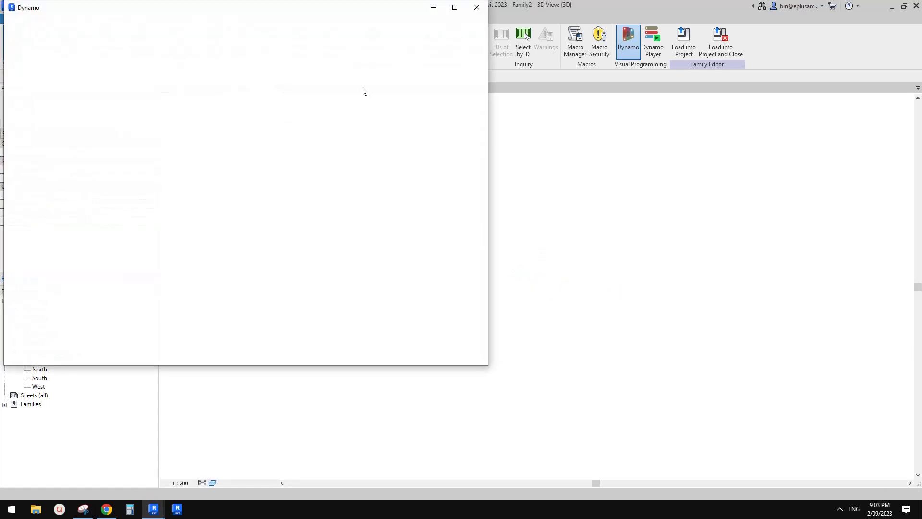
left_click_drag(276, 9, 596, 85)
left_click(439, 234)
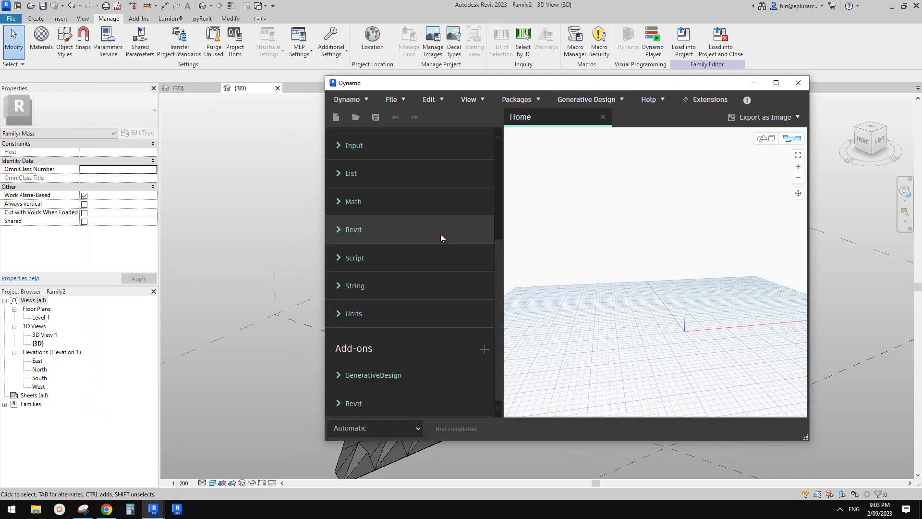
left_click(405, 430)
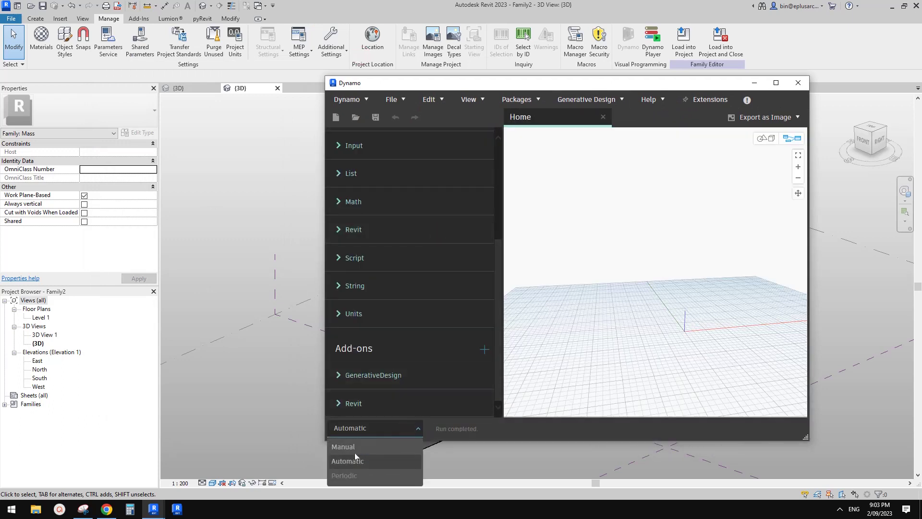
left_click(355, 446)
right_click(573, 241)
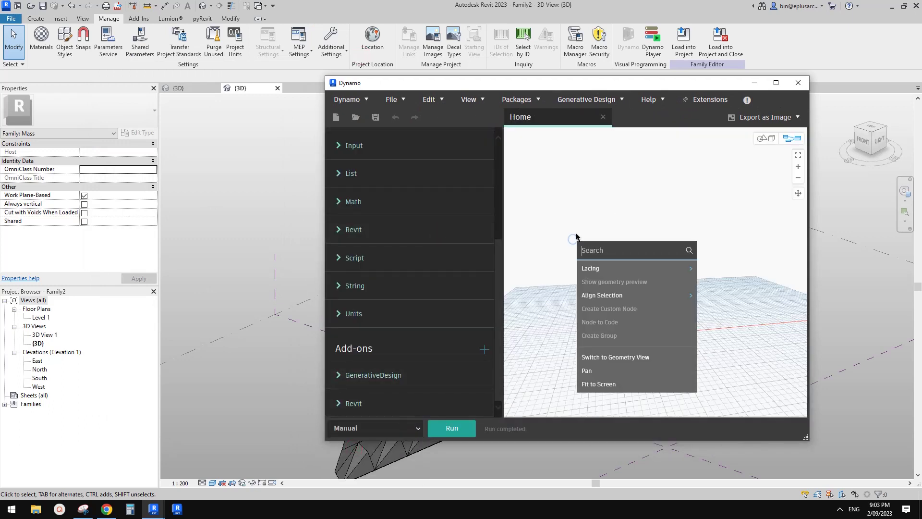
left_click(570, 227)
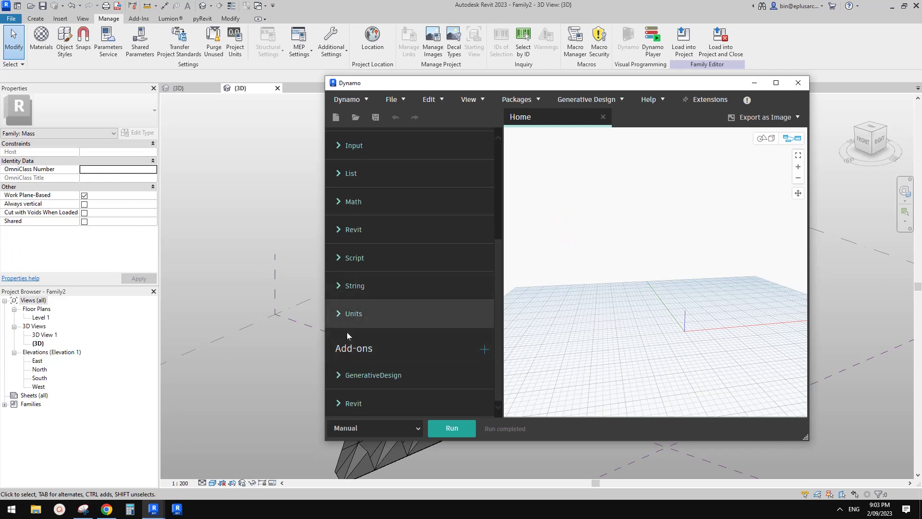
left_click(339, 314)
left_click(342, 312)
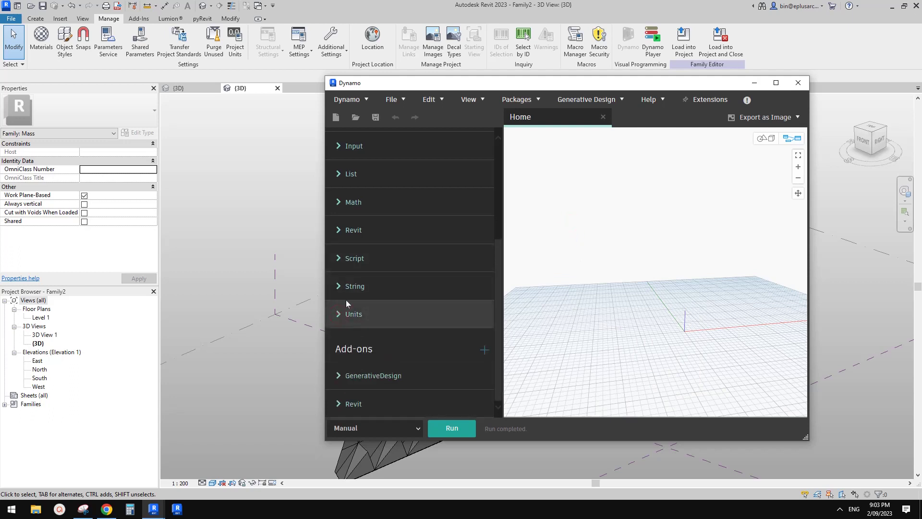
Add a Family Types node from the Revit selection nodes and choose Family1:Family1 in it
left_click(340, 230)
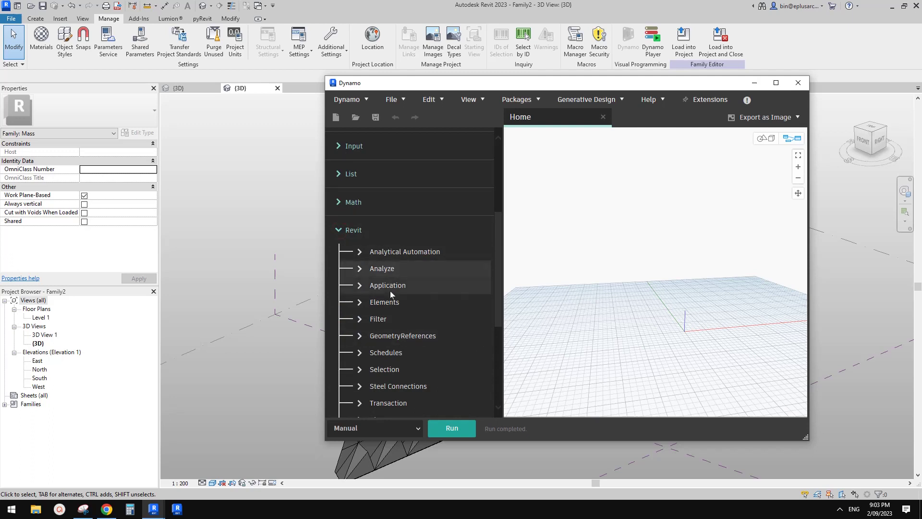
scroll(415, 290, "down", 3)
left_click(408, 282)
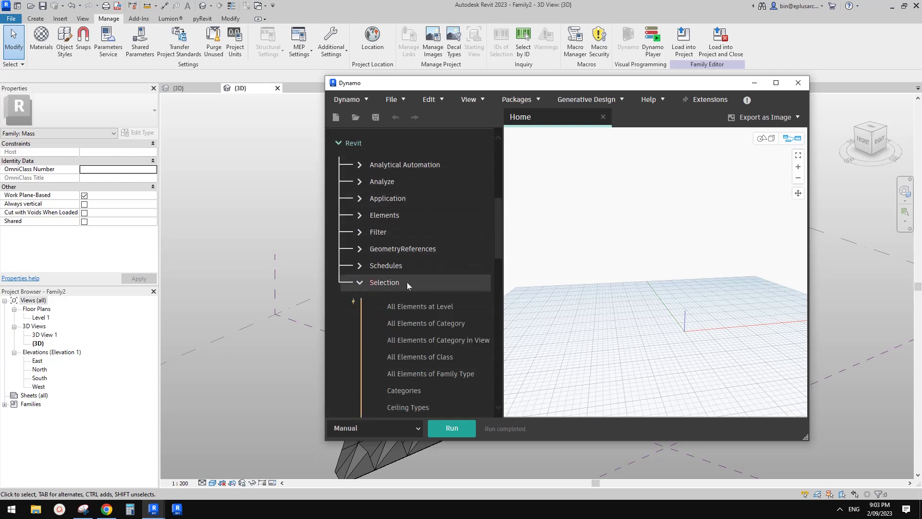
scroll(434, 303, "down", 2)
scroll(447, 304, "down", 2)
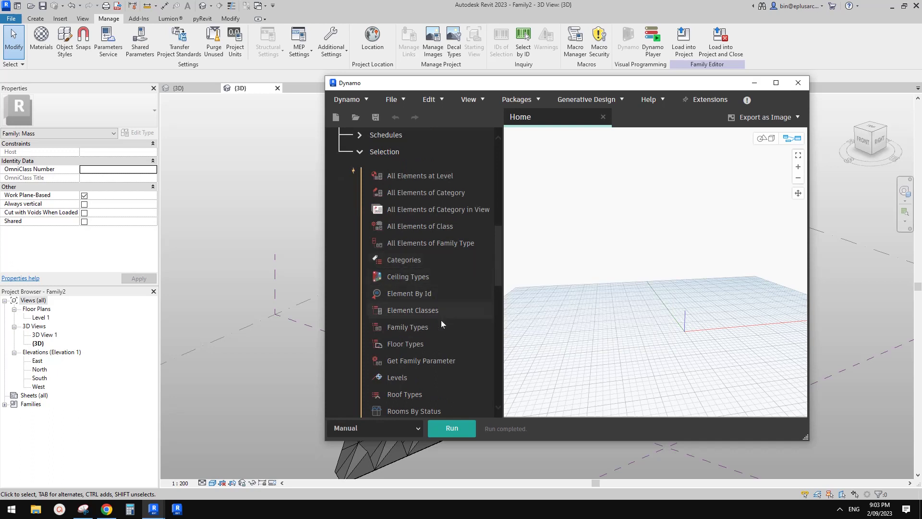
left_click(422, 327)
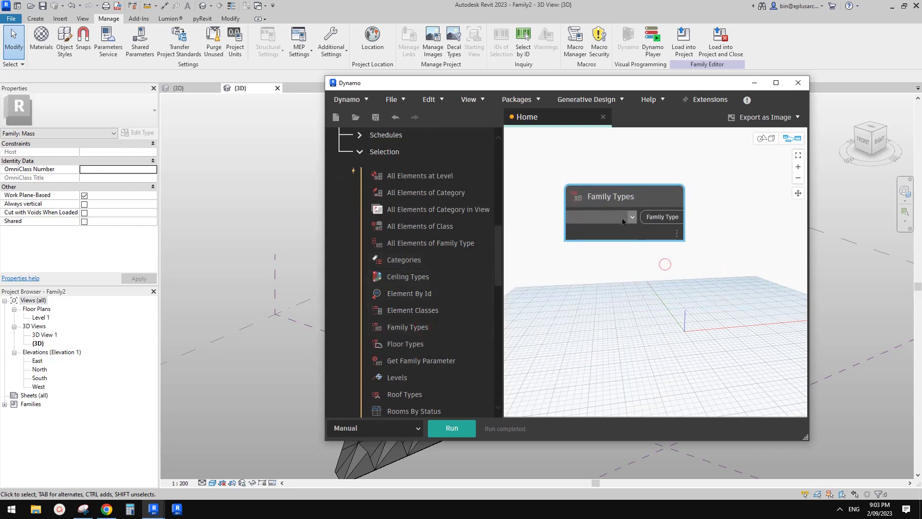
left_click(626, 217)
left_click(600, 232)
left_click_drag(621, 195, 595, 207)
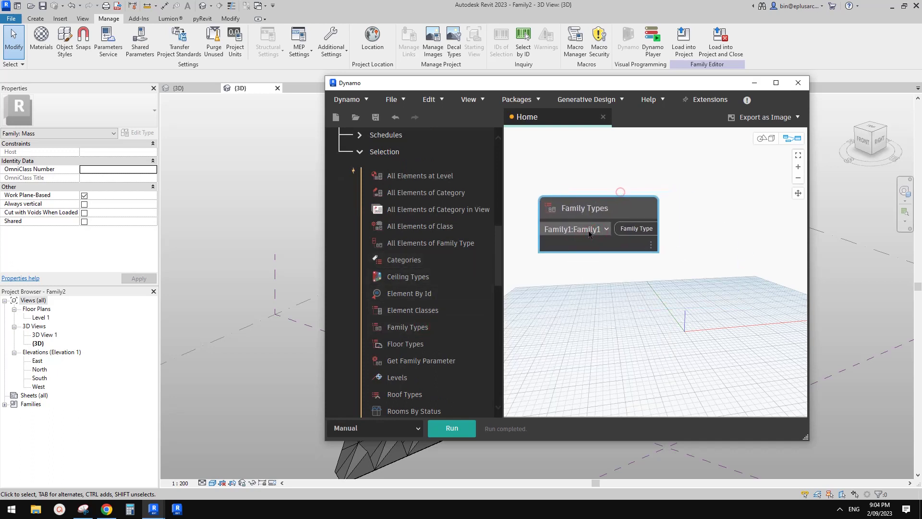
Add an All Elements of Family Type node beside it and connect the Family Types output to its Family Type input
left_click(428, 243)
left_click_drag(661, 214, 744, 214)
left_click(707, 233)
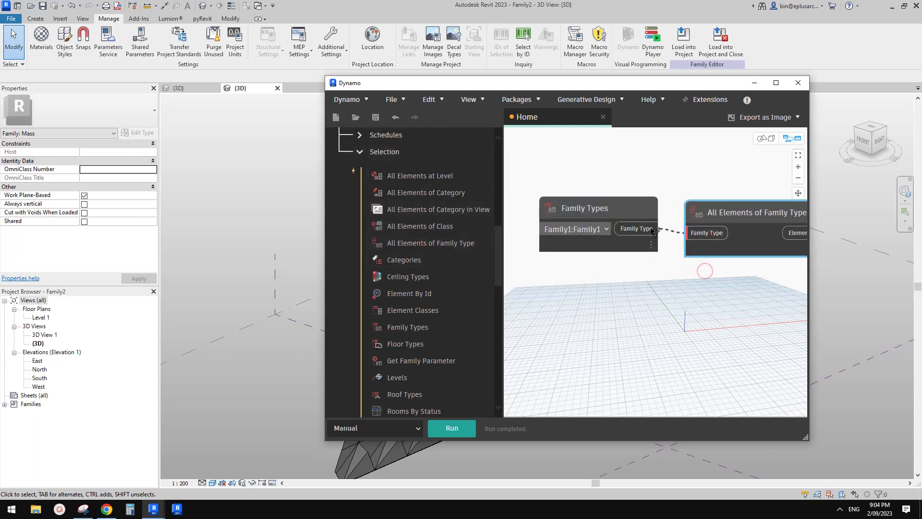
left_click(644, 229)
middle_click_drag(700, 173, 631, 181)
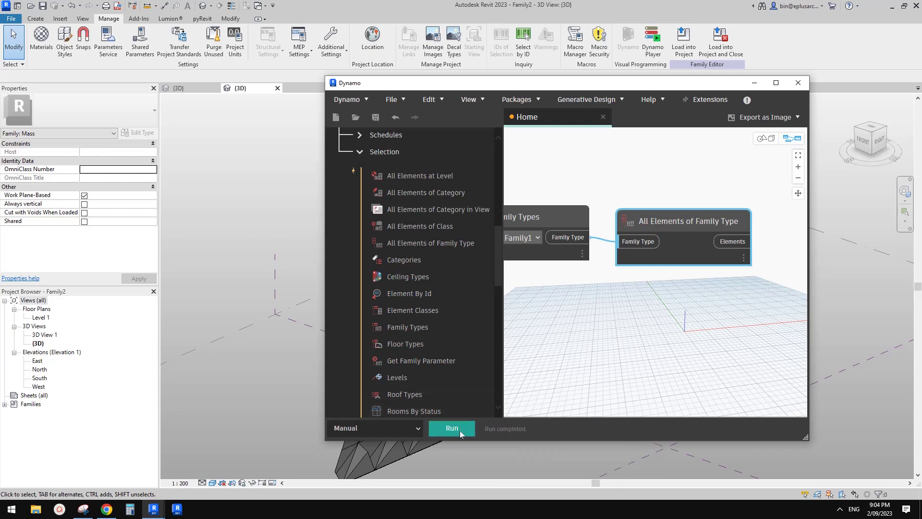
Run the graph and inspect the element list returned by the All Elements of Family Type node
left_click(459, 428)
mouse_move(738, 244)
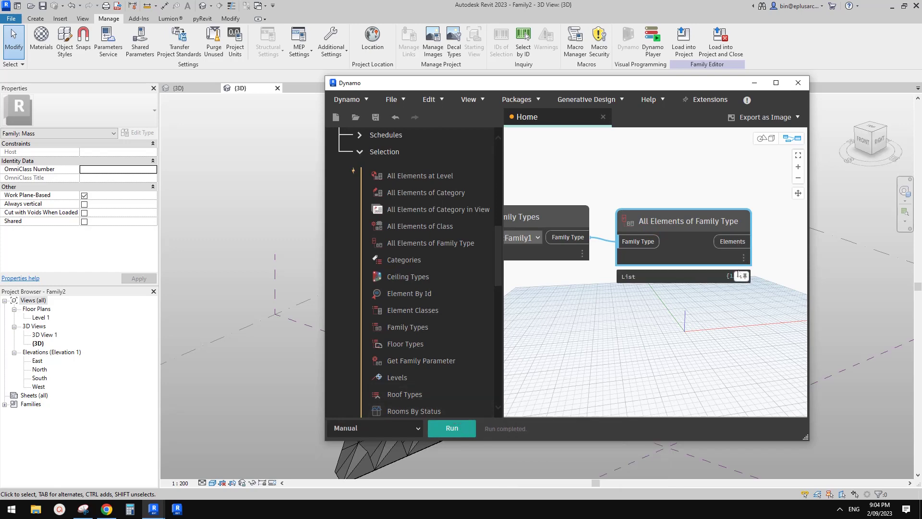
mouse_move(728, 279)
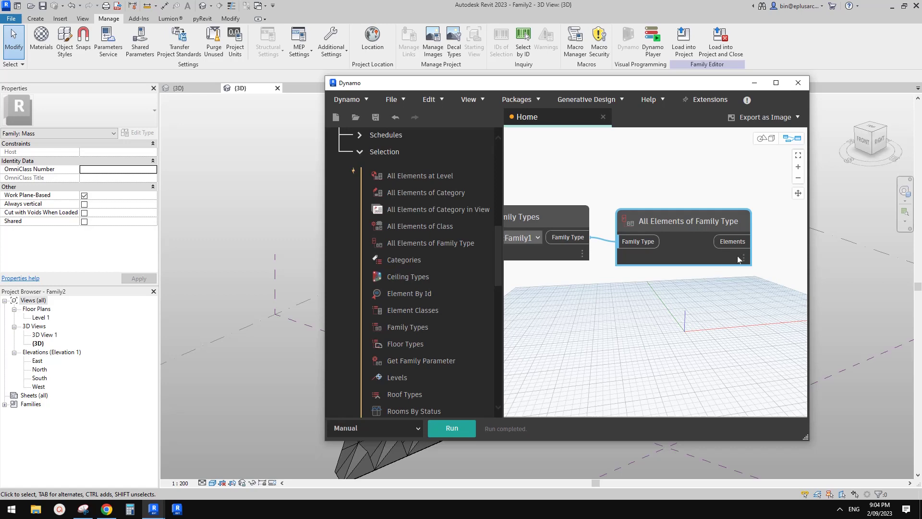
Move the Dynamo window over and widen it to make room for more nodes beside All Elements of Family Type
scroll(724, 243, "down", 2)
left_click_drag(647, 91, 512, 95)
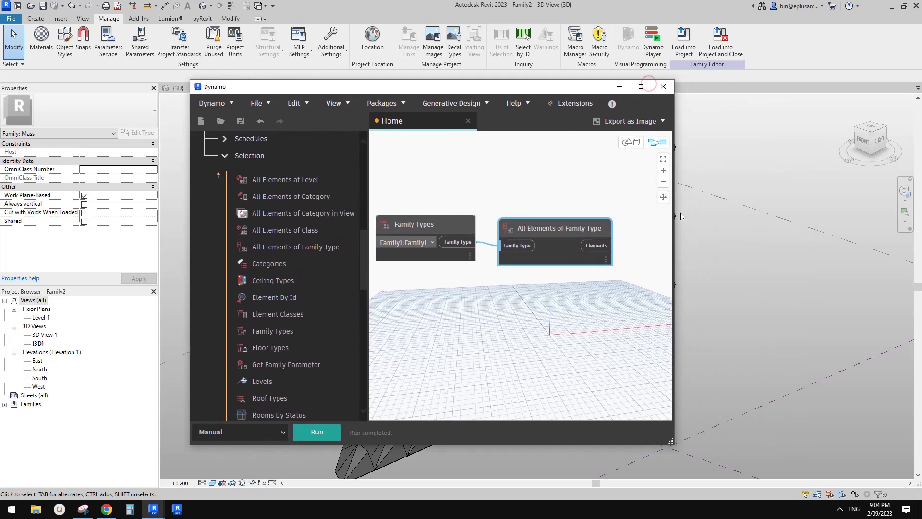
left_click_drag(810, 217, 817, 217)
left_click_drag(577, 226, 578, 222)
Add an Element.SetParameterByName node and connect the Elements output of All Elements of Family Type to its element input
right_click(629, 160)
type("se")
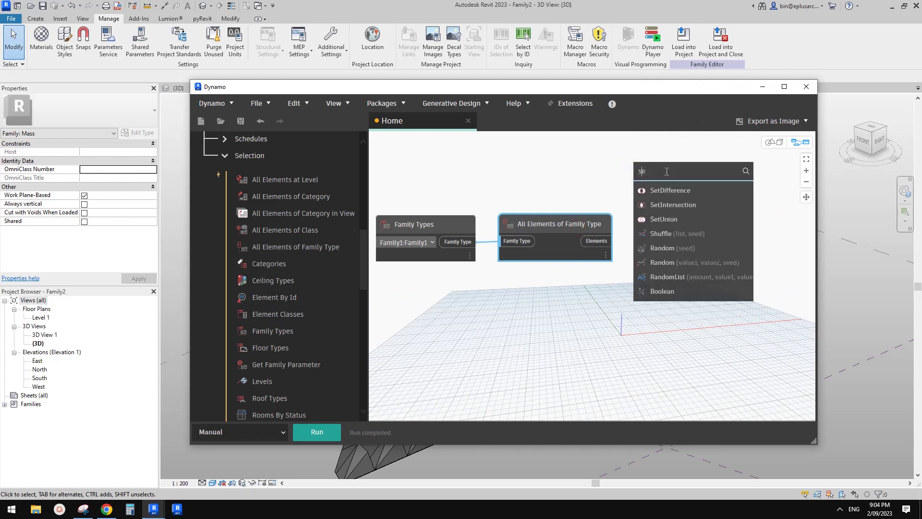
type("t")
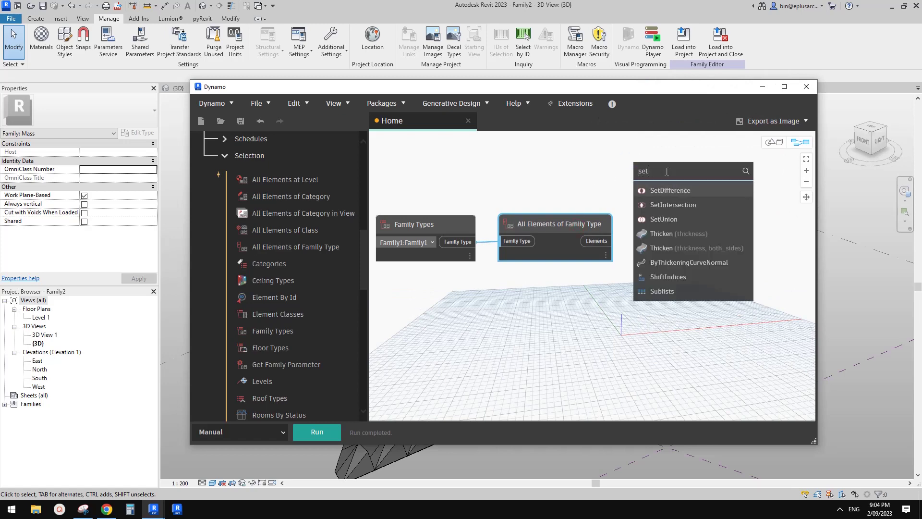
type("para")
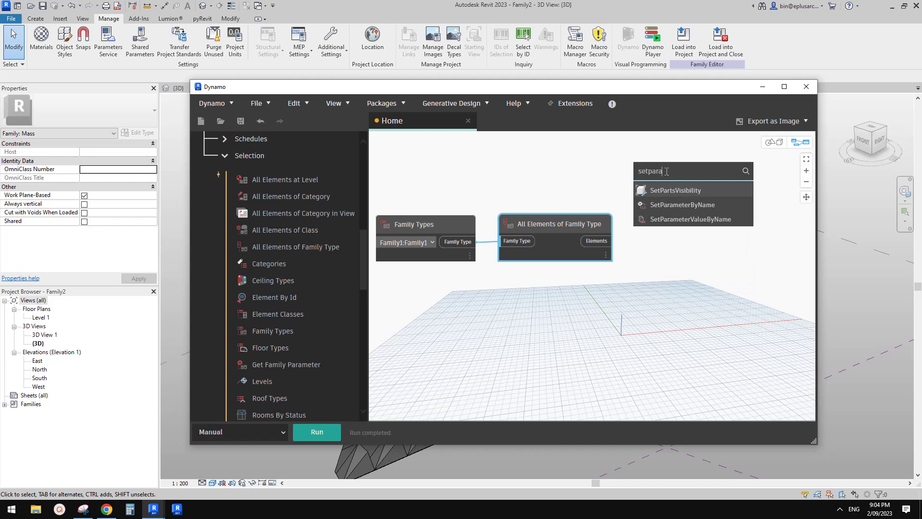
type("meter")
left_click(680, 187)
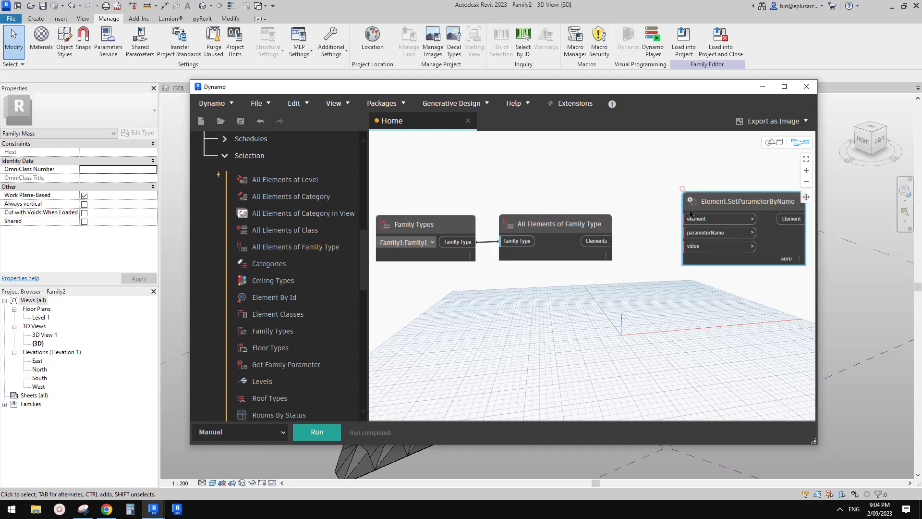
left_click_drag(690, 211, 708, 219)
left_click(660, 234)
left_click(606, 240)
Duplicate the connected Element.SetParameterByName node three times and stack the copies in a column below the original
middle_click_drag(656, 306, 582, 275)
left_click_drag(668, 180, 693, 180)
key("ctrl+c")
key("ctrl+v")
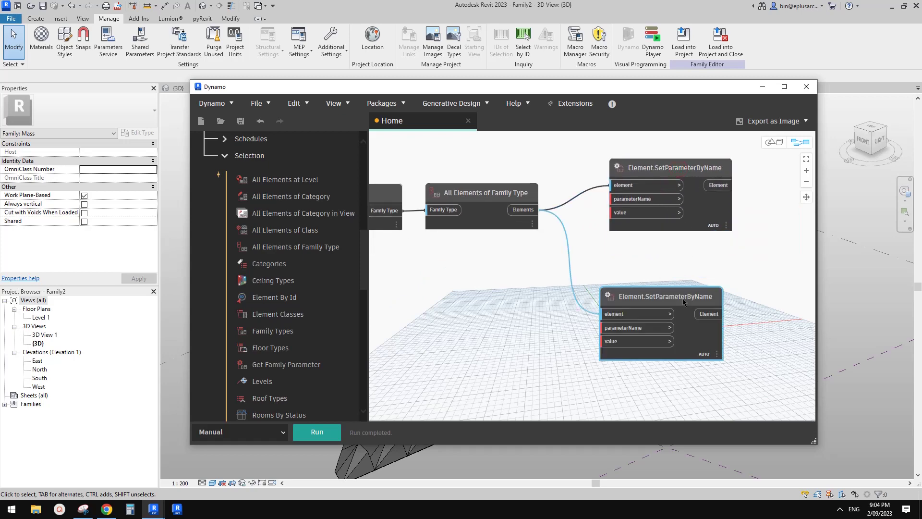
left_click_drag(682, 296, 683, 262)
scroll(598, 315, "down", 3)
middle_click_drag(574, 322, 587, 273)
key("ctrl+v")
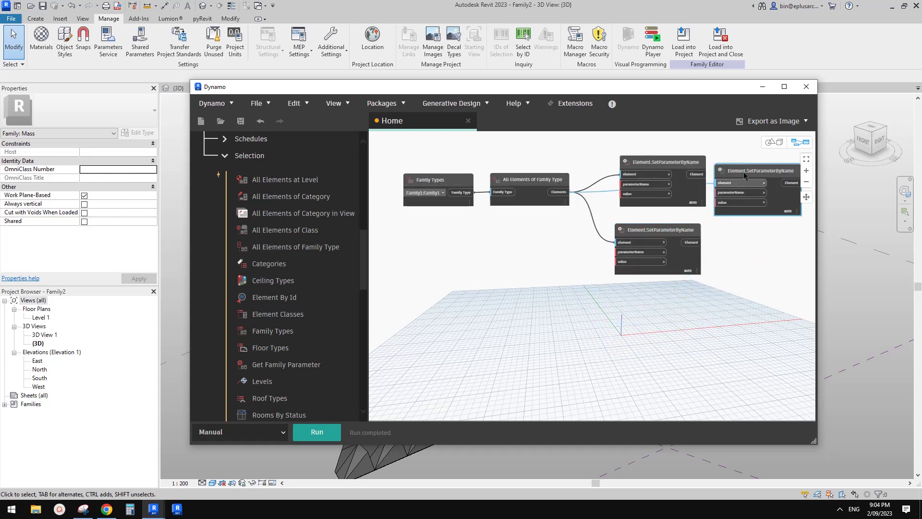
left_click_drag(744, 170, 647, 291)
key("ctrl+v")
left_click_drag(736, 189, 644, 355)
left_click(521, 264)
Add a Code Block under All Elements of Family Type with four string lines: "n1"; "n2"; "n3"; "n4";
scroll(523, 263, "up", 2)
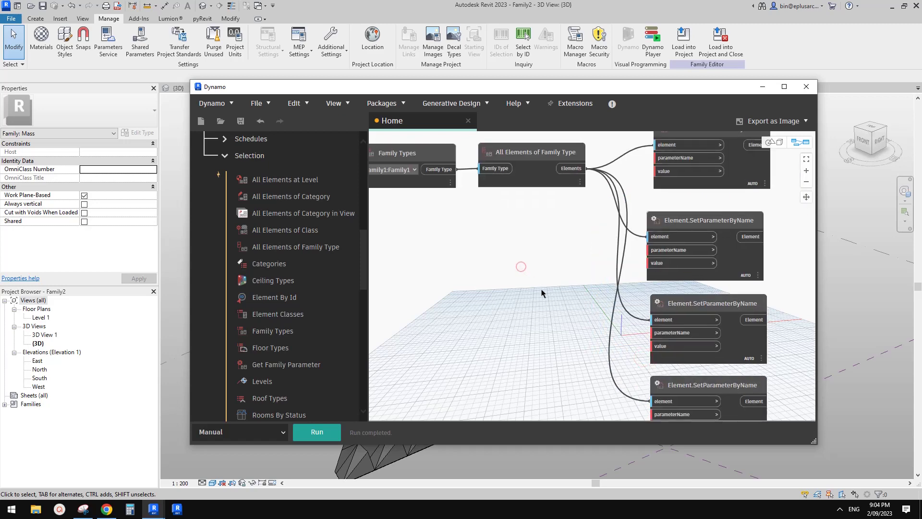
double_click(537, 258)
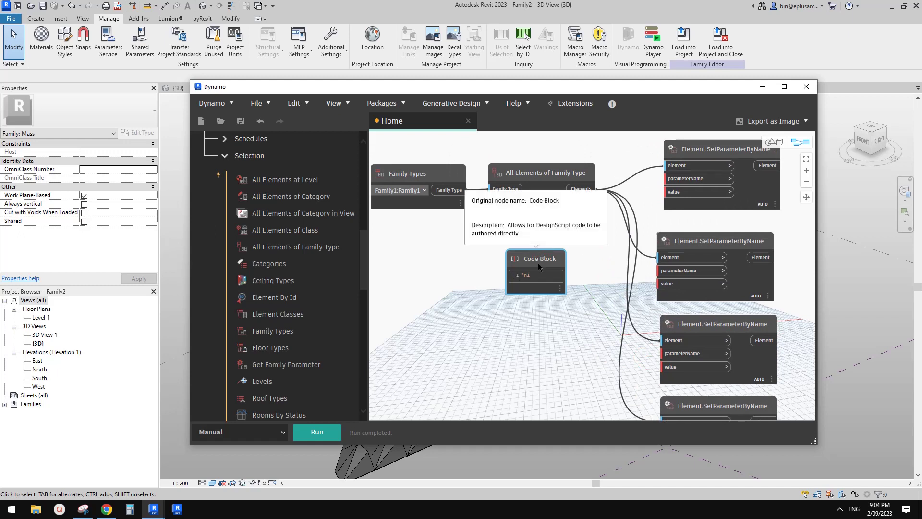
type("\"n1\";")
key("Return")
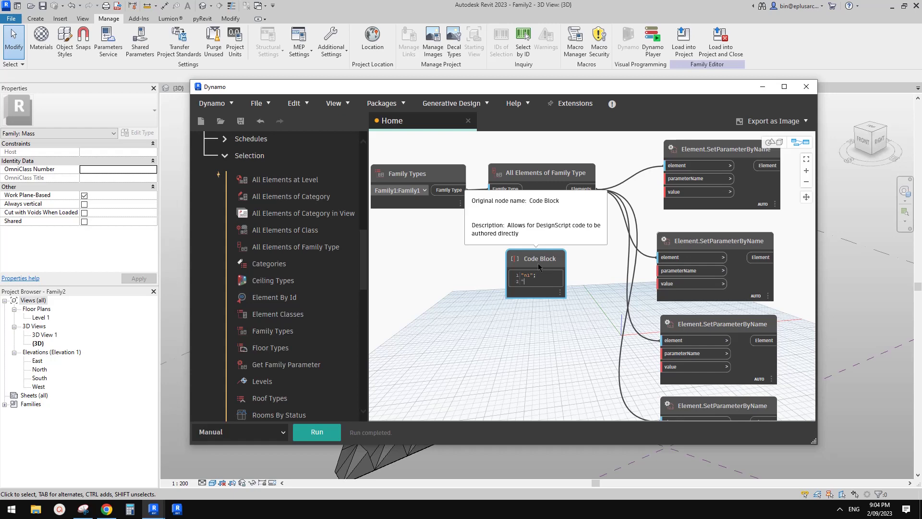
type("\"")
scroll(537, 263, "up", 1)
type("n2")
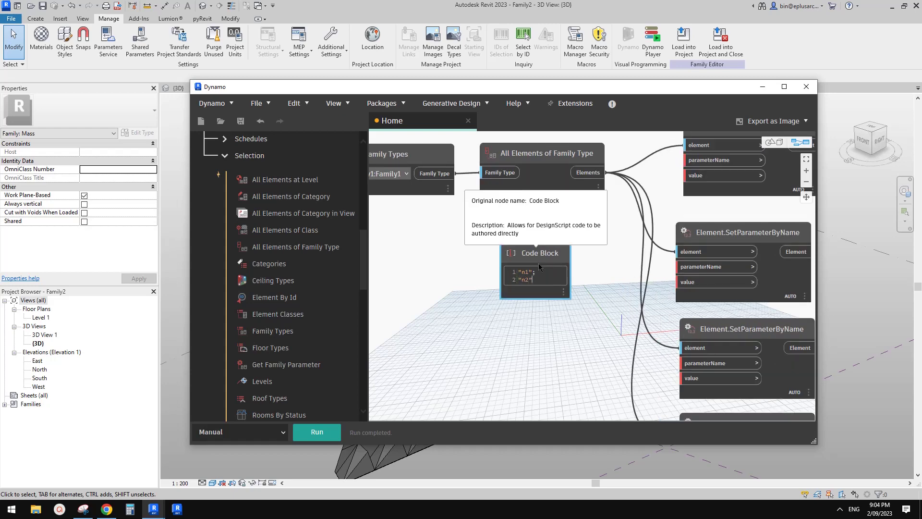
type("\";")
key("Return")
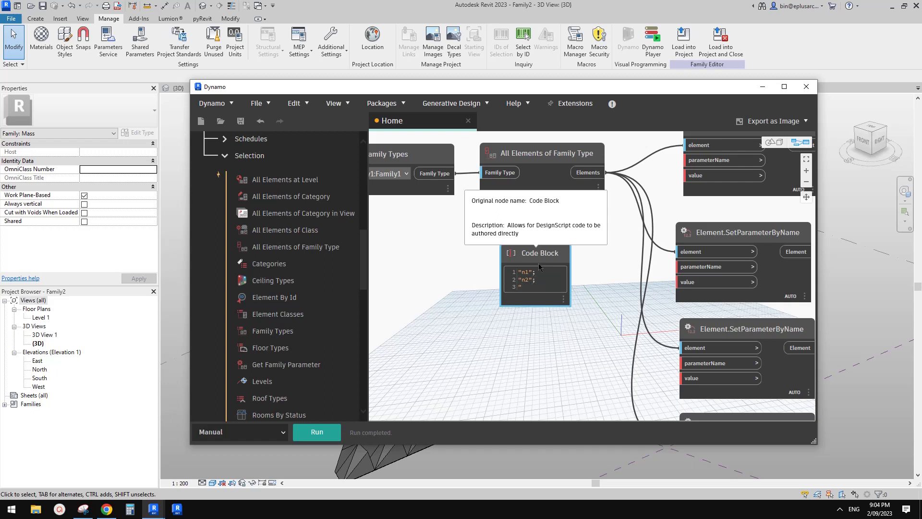
type("\"n3\";")
key("Return")
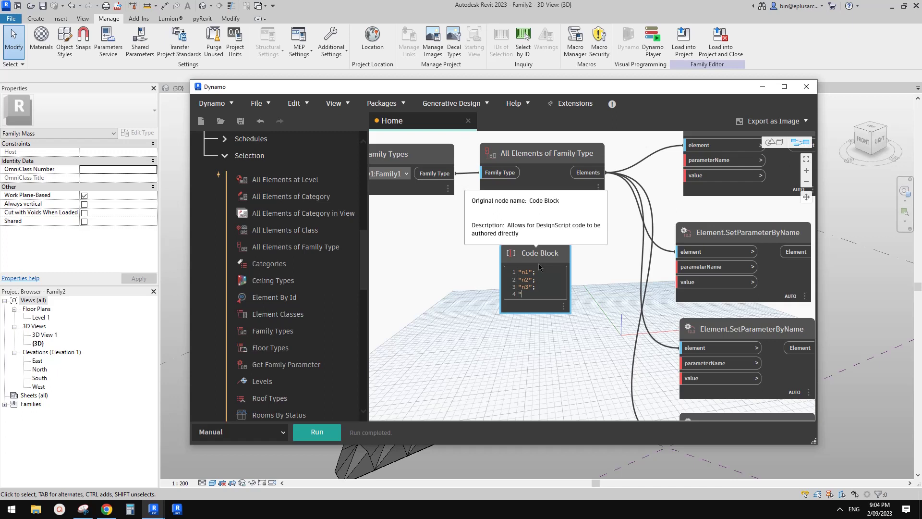
type("\"n4\";")
left_click(583, 354)
Connect the n1 to n4 outputs in order to the parameterName inputs of the four Element.SetParameterByName nodes
left_click_drag(545, 243, 692, 160)
left_click_drag(572, 276, 703, 267)
left_click_drag(572, 284, 706, 367)
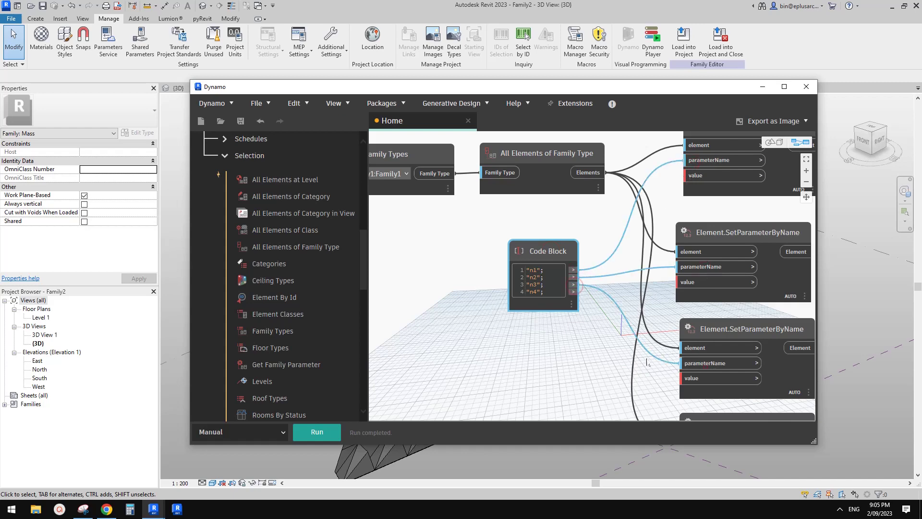
middle_click_drag(649, 381, 535, 265)
scroll(534, 265, "down", 2)
left_click_drag(470, 190, 578, 336)
middle_click_drag(505, 254, 592, 309)
left_click_drag(528, 212, 543, 221)
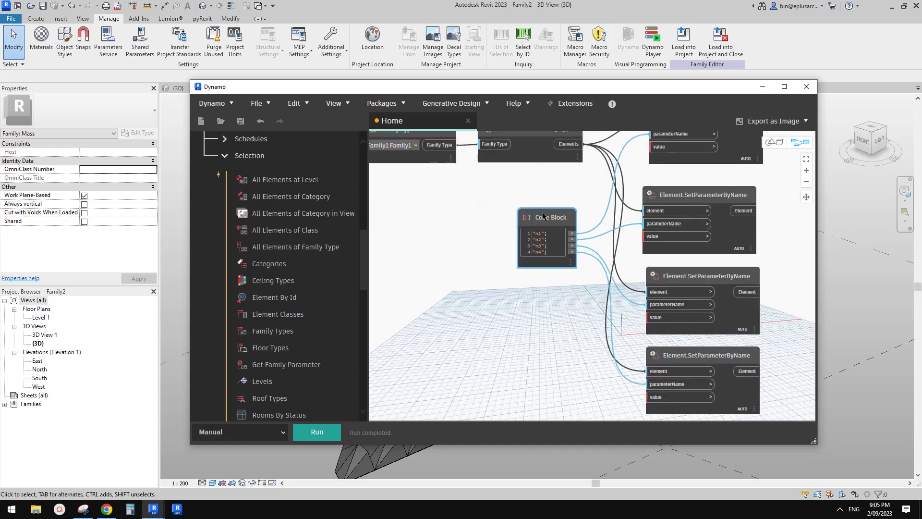
middle_click_drag(510, 321, 571, 309)
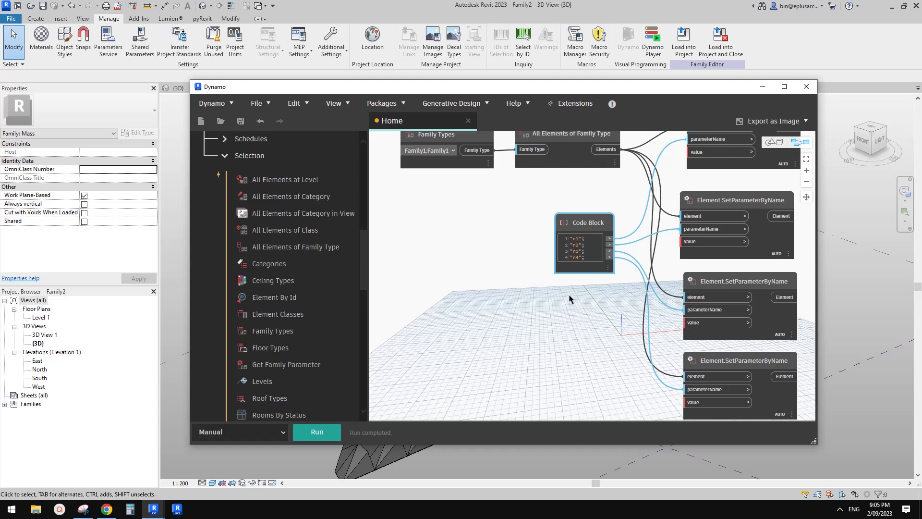
middle_click_drag(559, 310, 558, 299)
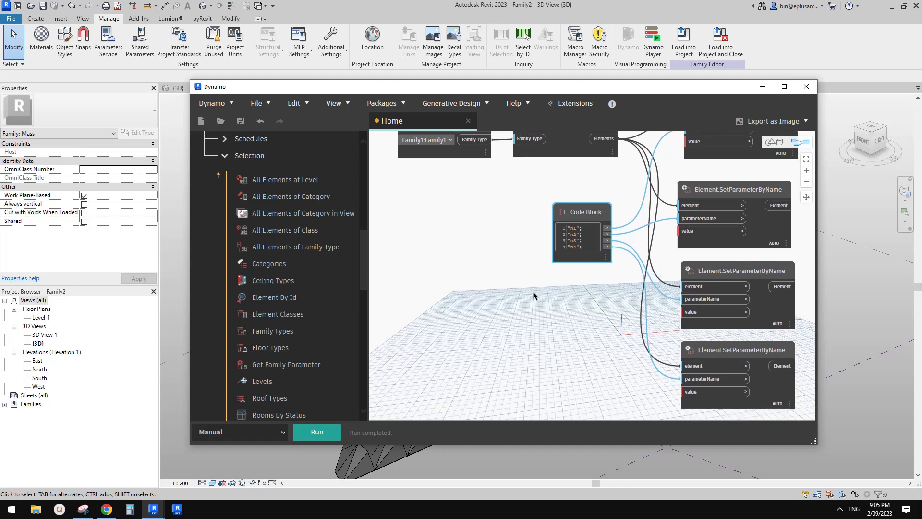
middle_click_drag(538, 302, 560, 332)
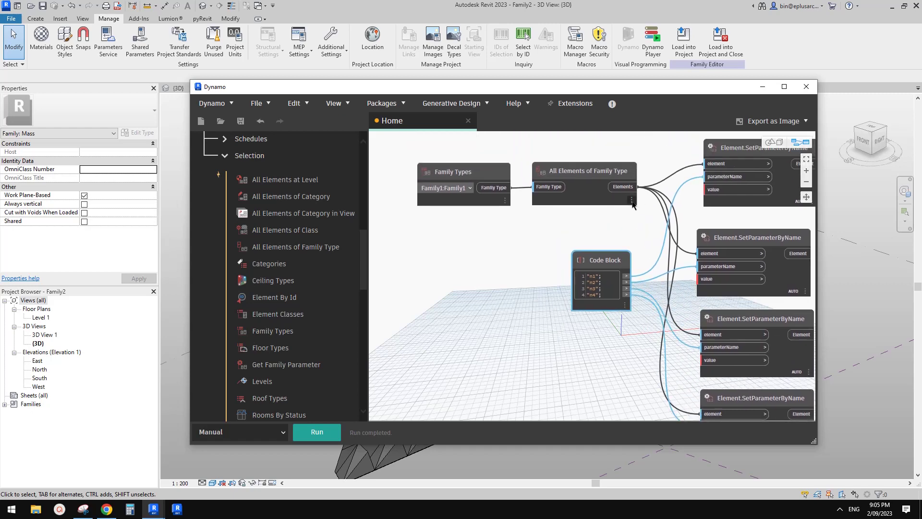
mouse_move(632, 204)
scroll(542, 317, "down", 2)
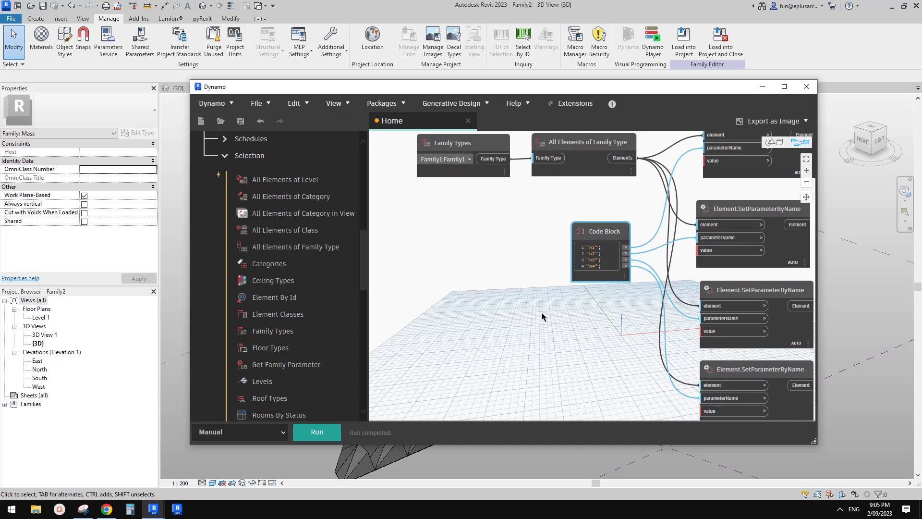
Add a Code Block below the parameter names with the number range 0..1..0.005; and run the graph to check its list
scroll(542, 317, "up", 2)
double_click(509, 303)
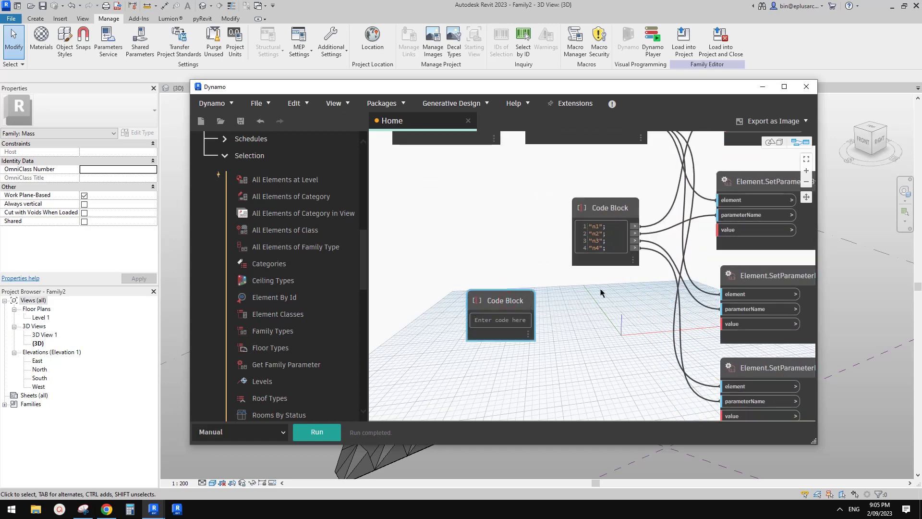
type("0..1..0.05")
left_click(601, 292)
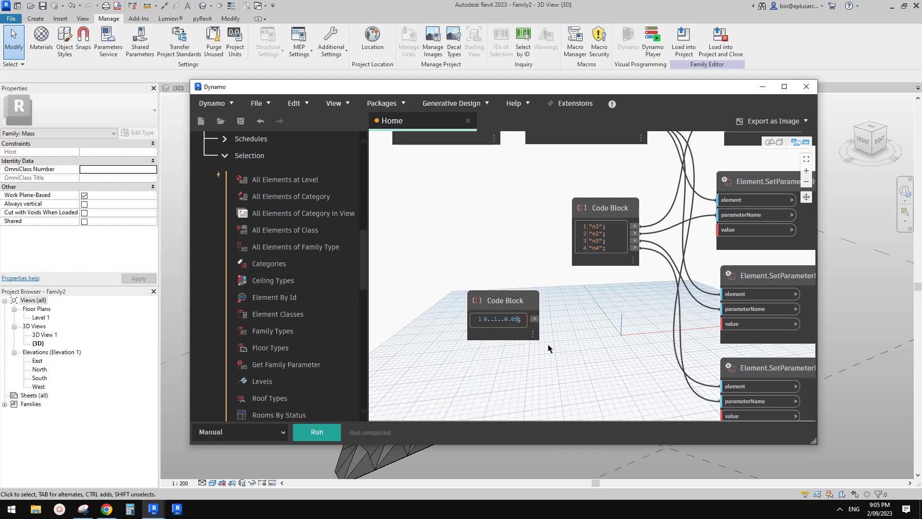
type("0")
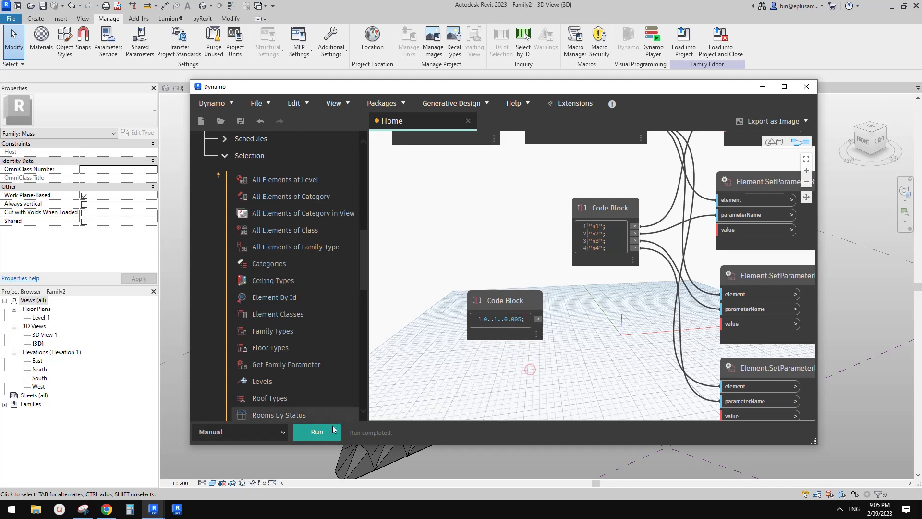
mouse_move(538, 342)
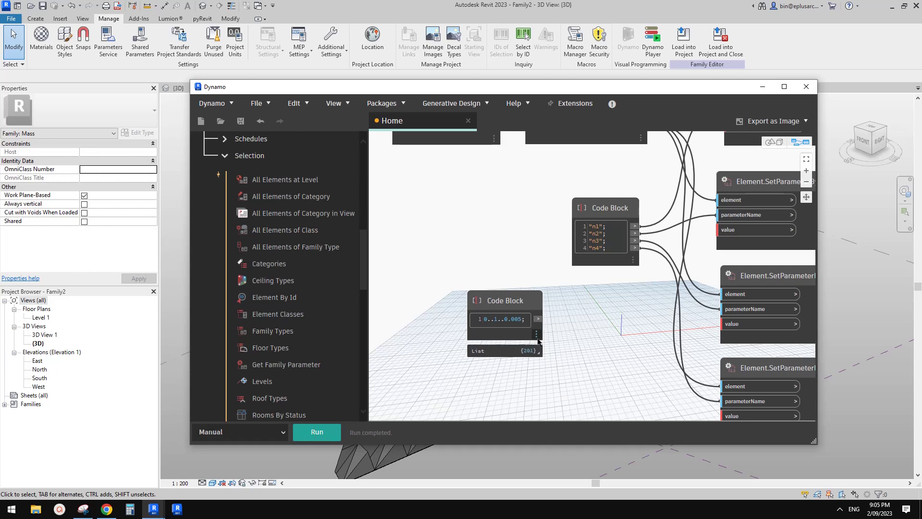
left_click_drag(529, 303, 494, 317)
mouse_move(445, 326)
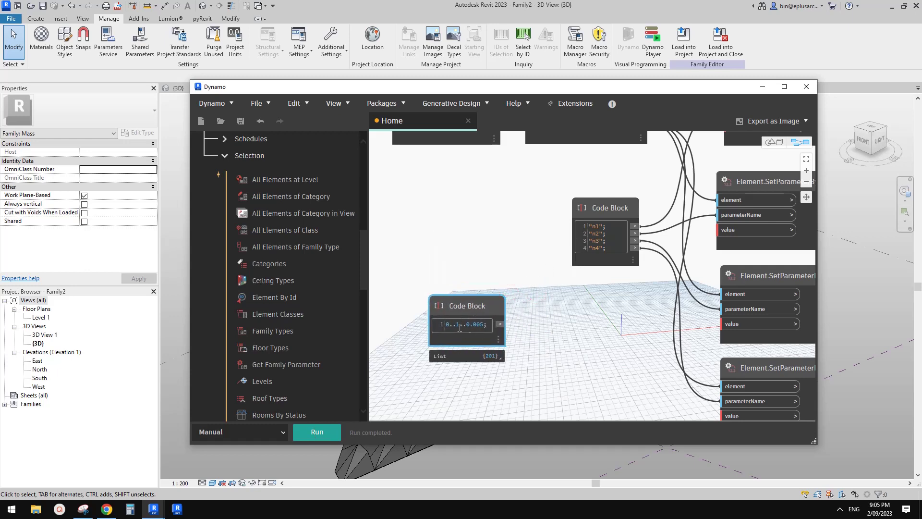
Add the List.Shuffle node with list and seed inputs and connect the number range Code Block to its list input
middle_click_drag(552, 313, 549, 318)
right_click(551, 314)
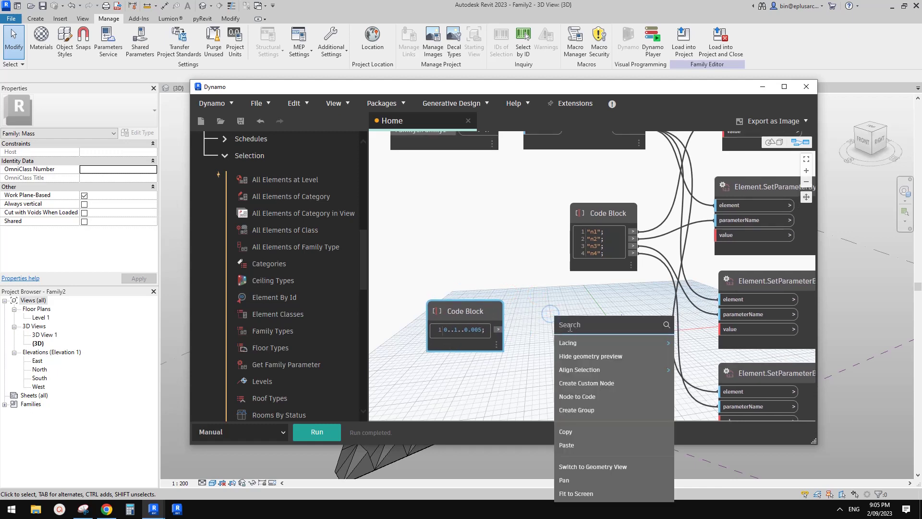
type("shu")
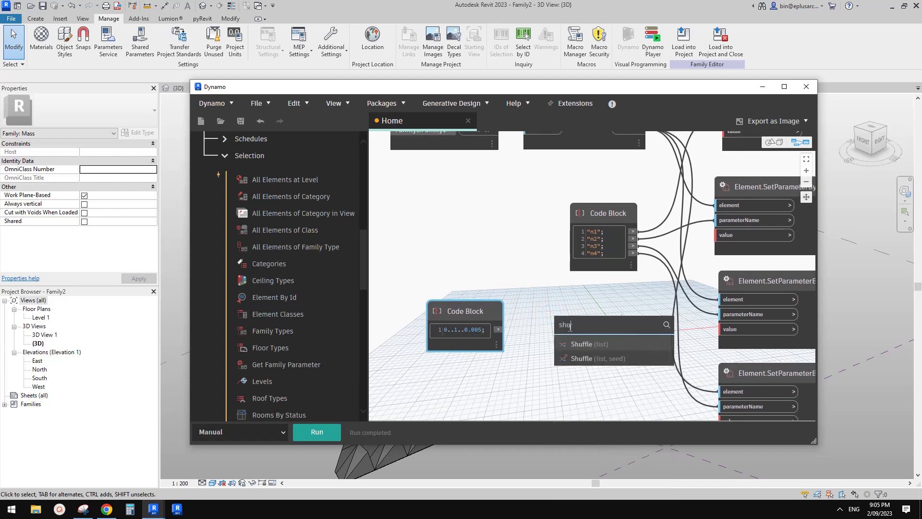
left_click(587, 358)
left_click_drag(482, 313, 446, 307)
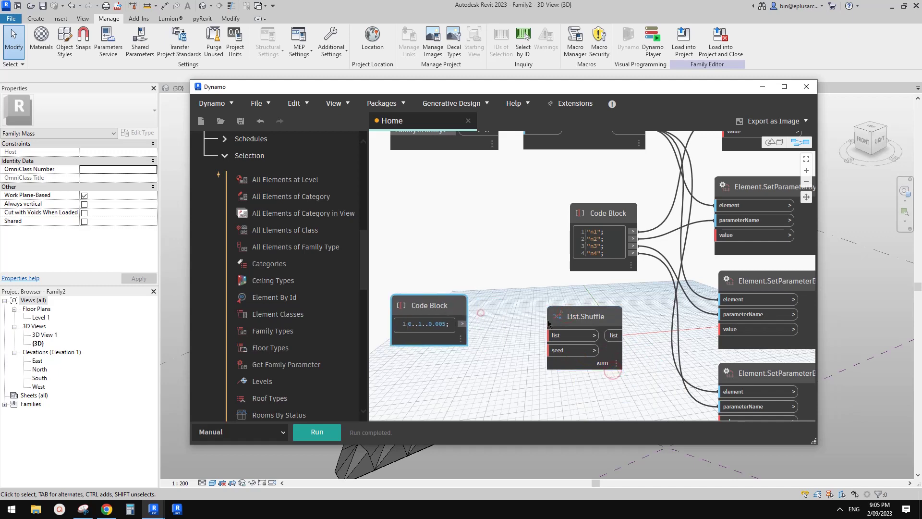
left_click_drag(559, 316, 518, 302)
left_click(507, 322)
left_click(469, 324)
left_click(494, 275)
middle_click_drag(480, 314, 525, 277)
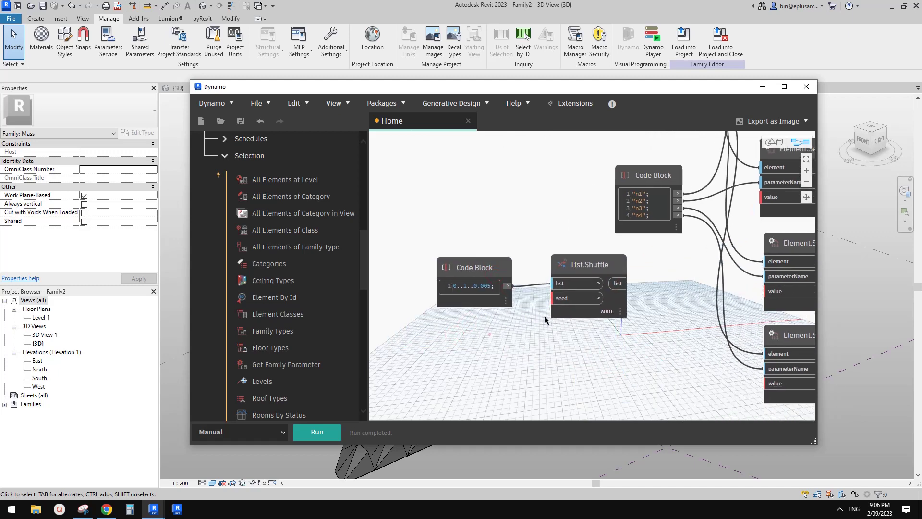
Add an Integer Slider below the range Code Block and connect it to the seed input of List.Shuffle
right_click(467, 337)
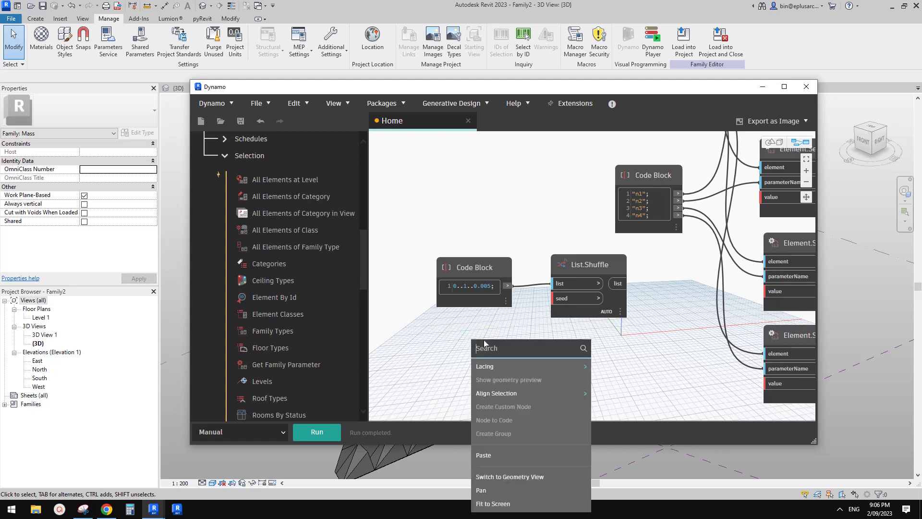
type("Integ")
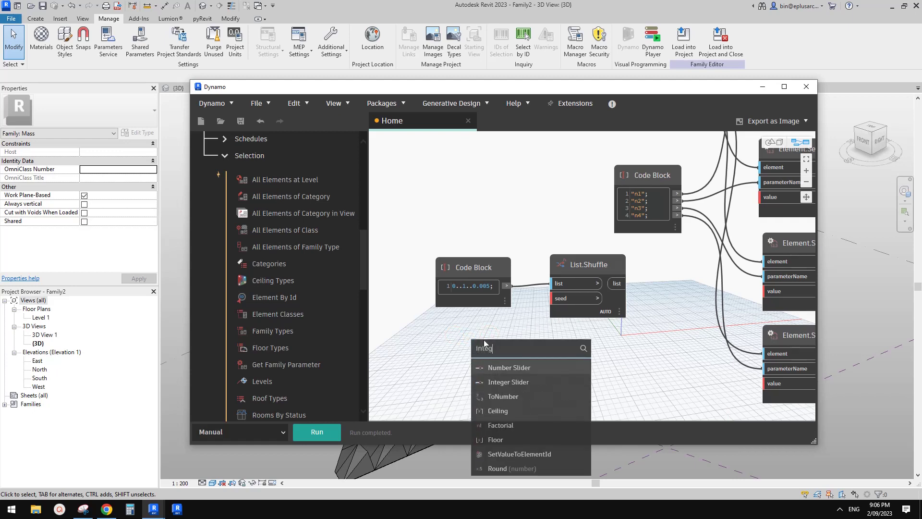
left_click(508, 382)
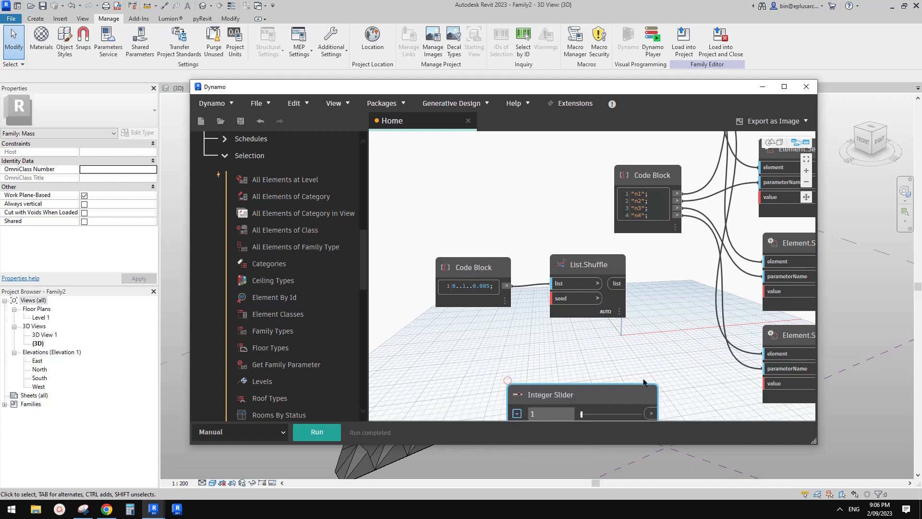
left_click_drag(606, 393, 462, 330)
middle_click_drag(562, 358, 628, 358)
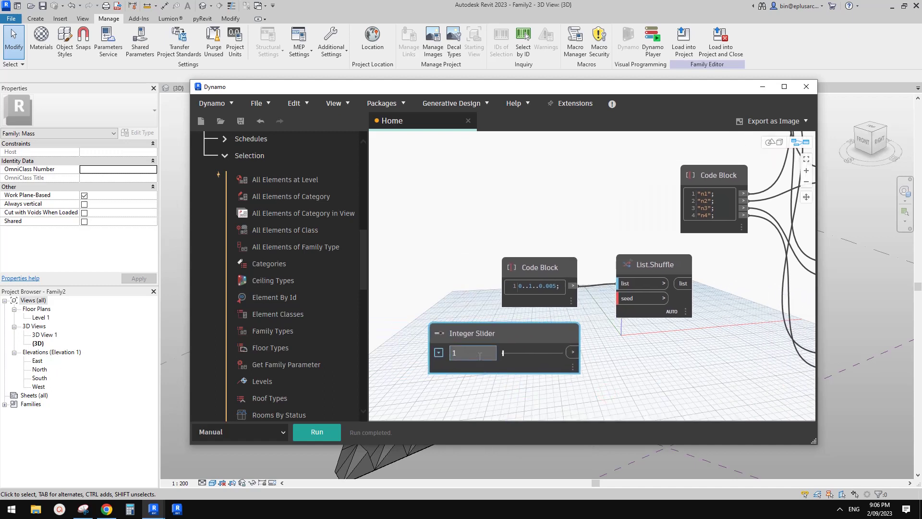
left_click_drag(572, 352, 624, 299)
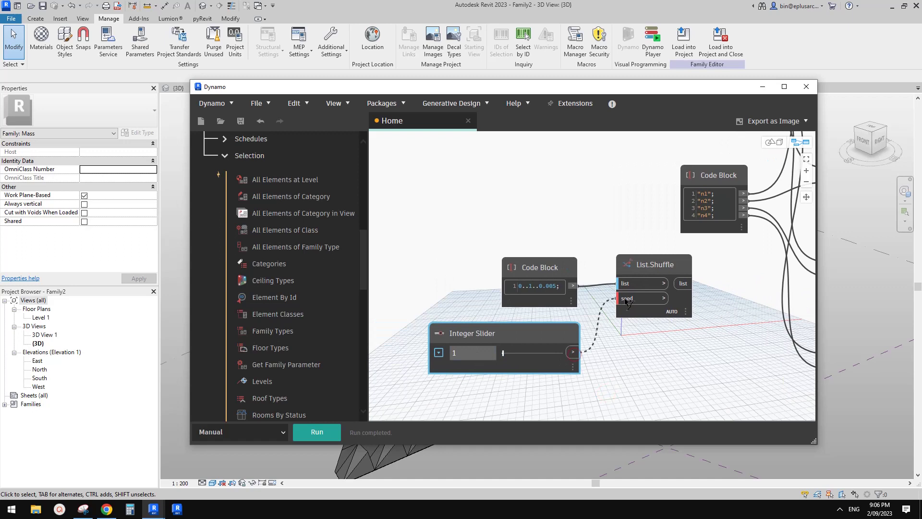
Reposition the range Code Block, Integer Slider and List.Shuffle as a compact group, clear of the parameter-name Code Block
left_click(438, 352)
left_click(438, 352)
left_click(607, 358)
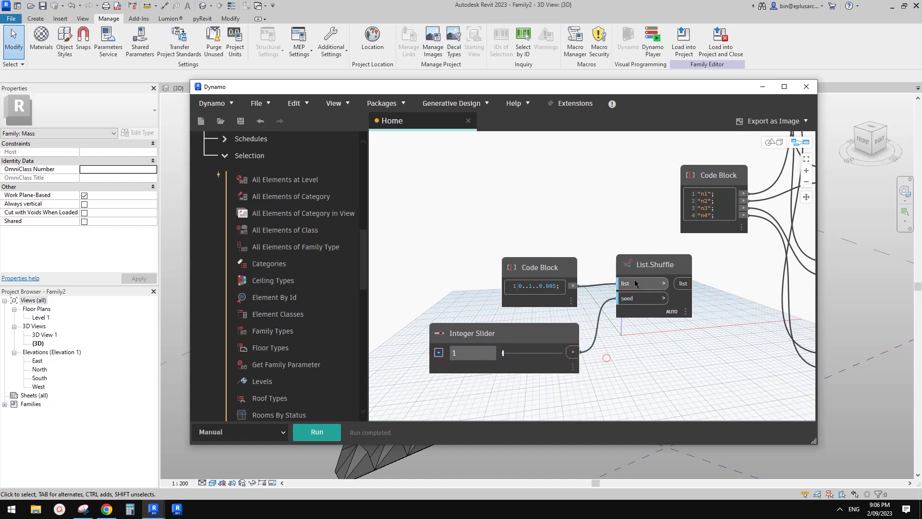
left_click_drag(533, 267, 505, 250)
left_click_drag(648, 265, 611, 258)
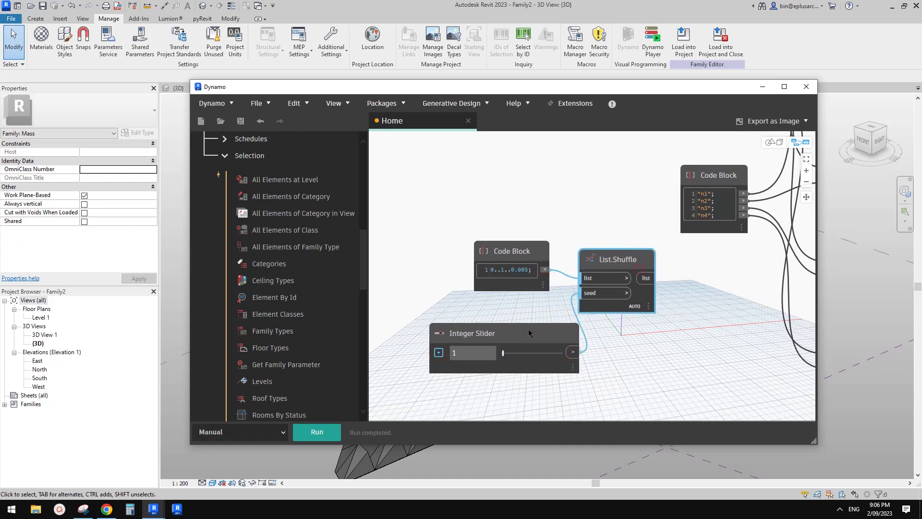
left_click_drag(529, 333, 509, 314)
scroll(577, 331, "down", 3)
middle_click_drag(593, 333, 610, 325)
left_click_drag(628, 344, 475, 233)
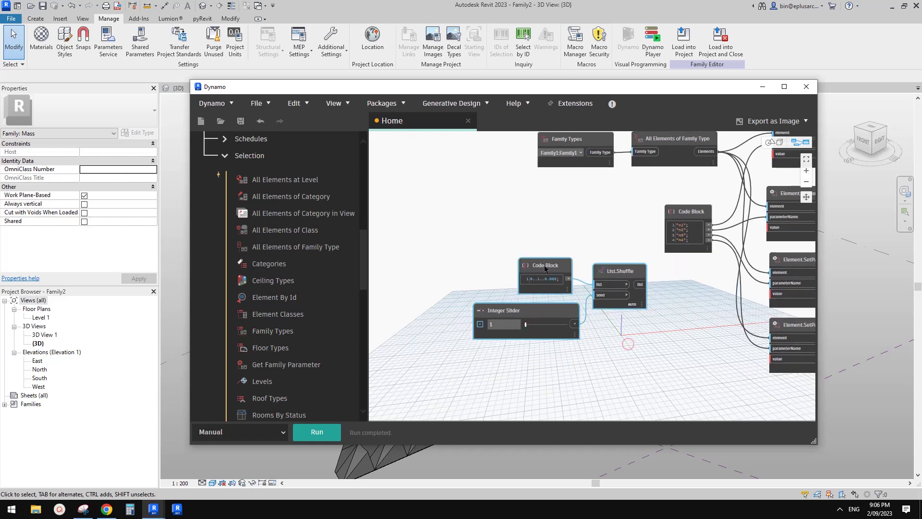
left_click_drag(545, 269, 505, 254)
left_click(607, 277)
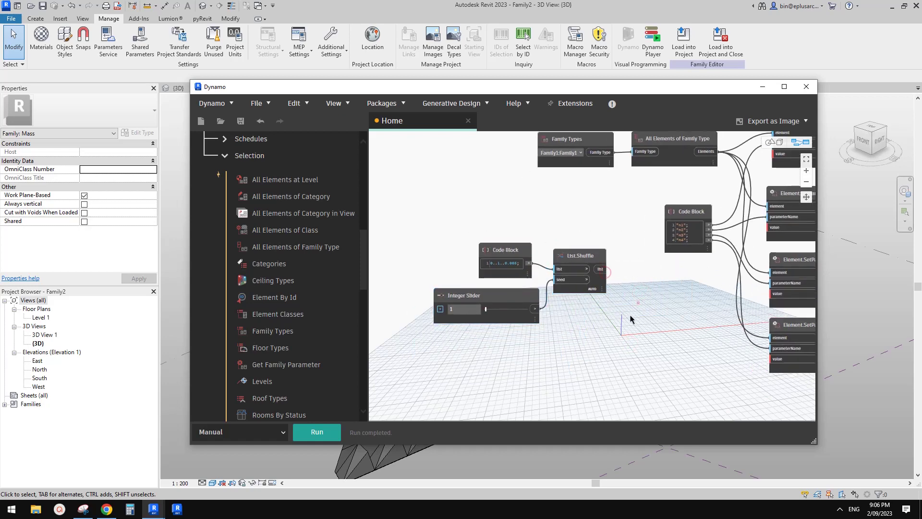
Copy the Code Block, Integer Slider and List.Shuffle group three times and stack the copies below the original
left_click_drag(604, 331, 464, 239)
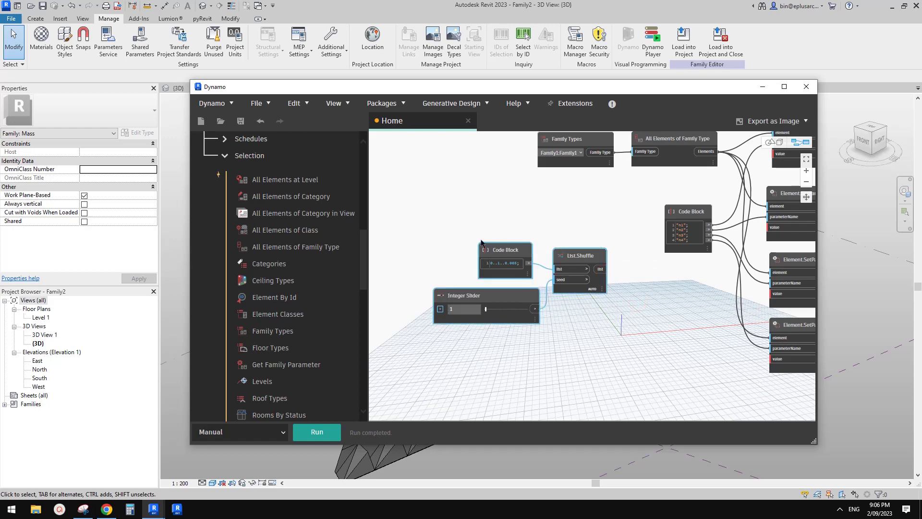
key("ctrl+c")
key("ctrl+v")
middle_click_drag(612, 328, 606, 232)
left_click_drag(646, 179, 502, 248)
key("ctrl+v")
scroll(576, 300, "down", 3)
left_click_drag(634, 216, 528, 323)
key("ctrl+v")
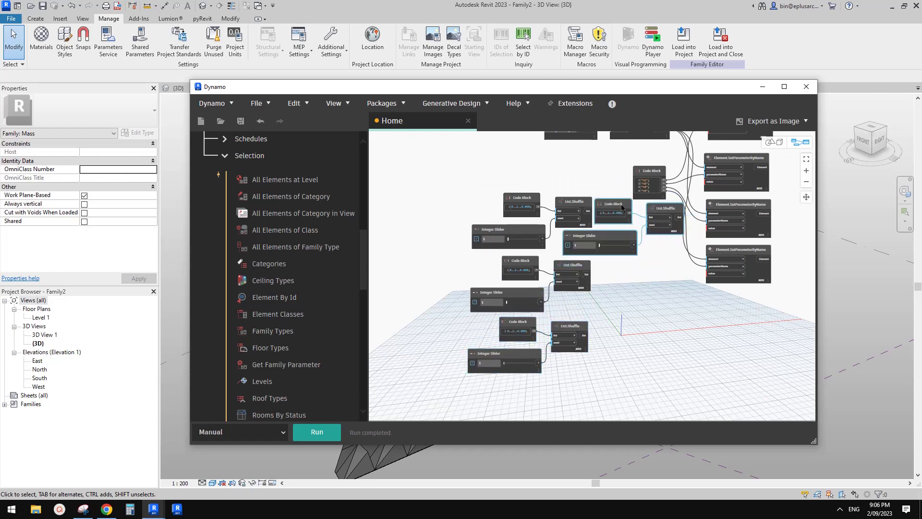
left_click_drag(622, 208, 533, 364)
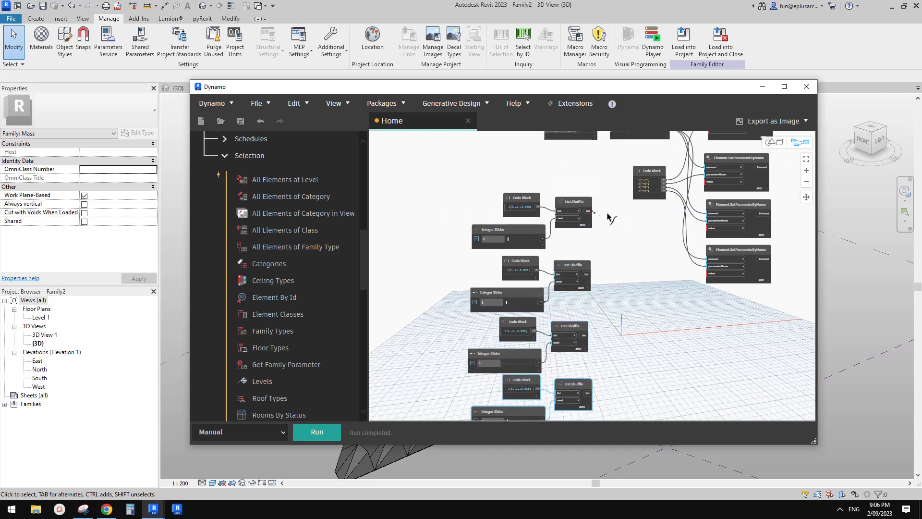
Connect the four List.Shuffle outputs in order to the value inputs of the four Element.SetParameterByName nodes
scroll(630, 218, "up", 3)
middle_click_drag(631, 218, 574, 295)
left_click(541, 253)
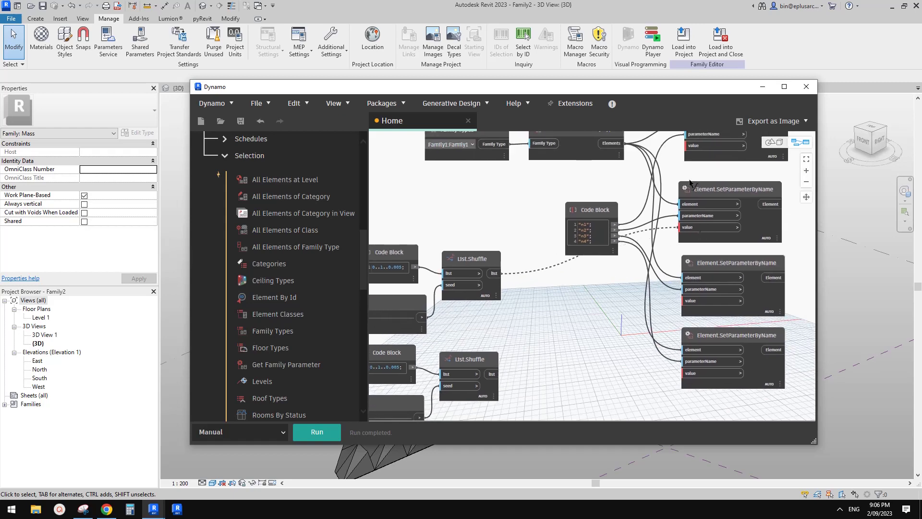
scroll(572, 277, "down", 3)
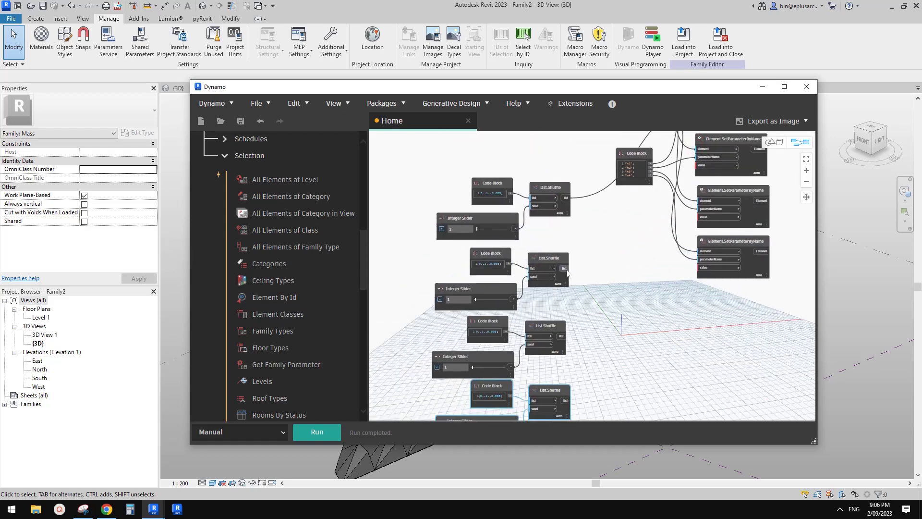
left_click(565, 270)
left_click(563, 337)
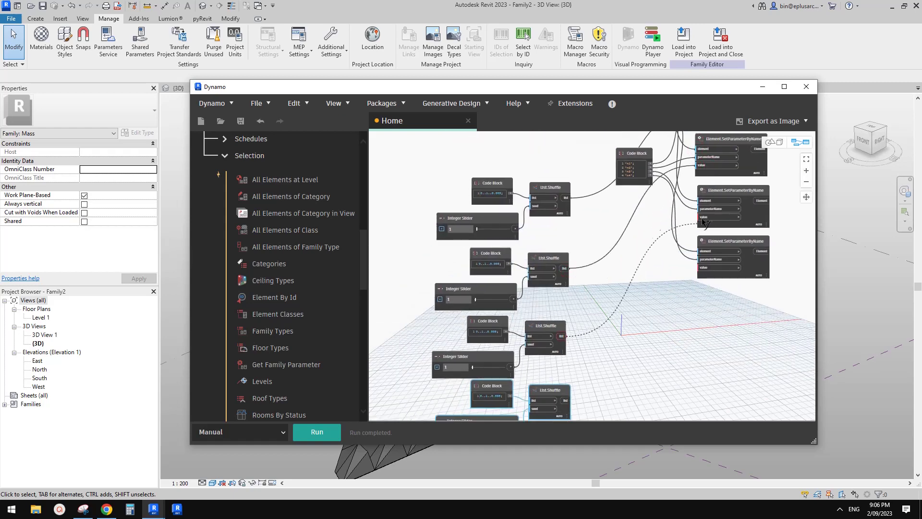
left_click(702, 219)
middle_click_drag(690, 262, 694, 214)
left_click(569, 352)
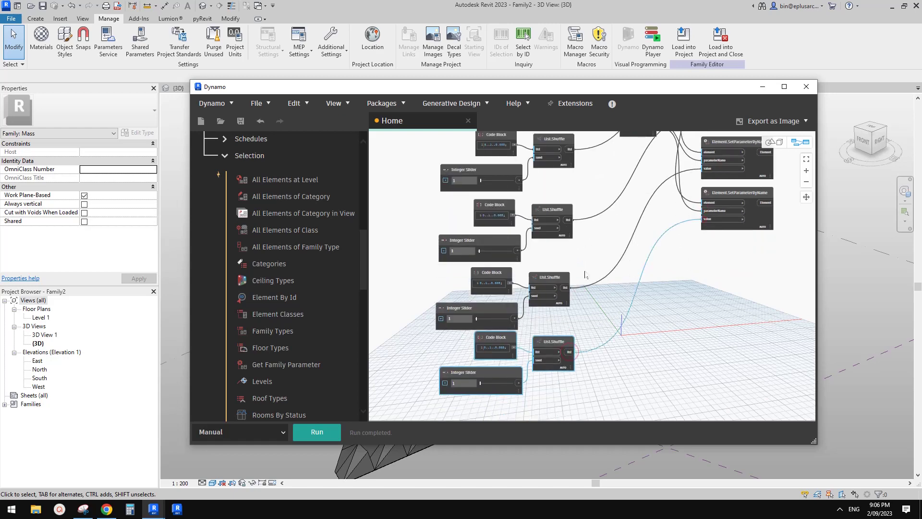
Give the four Integer Sliders different seed values, with 26, 78 and 34 on the first three
scroll(509, 209, "up", 3)
left_click(510, 268)
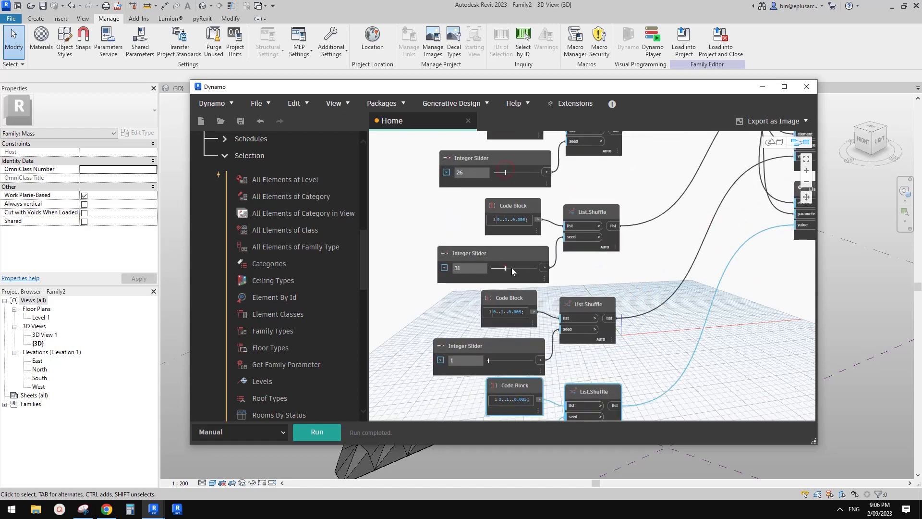
left_click(526, 268)
left_click(503, 360)
middle_click_drag(548, 327, 550, 248)
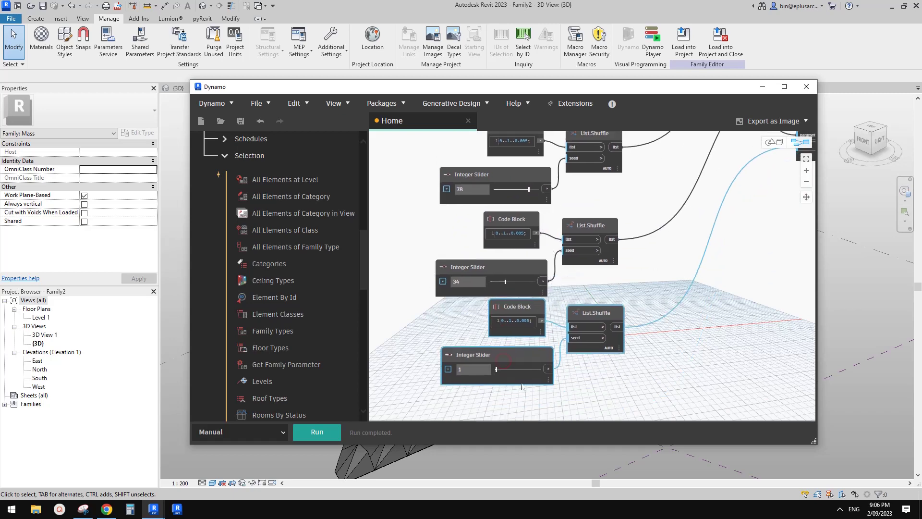
scroll(525, 371, "down", 6)
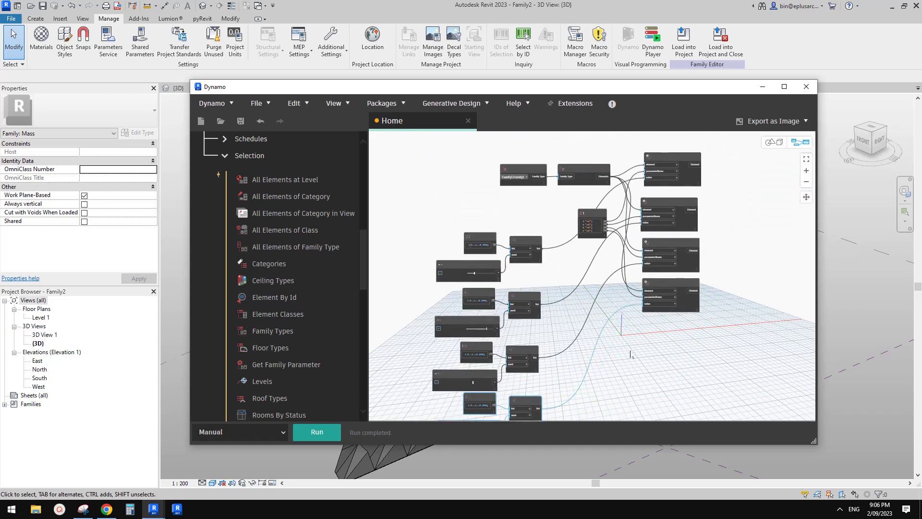
middle_click_drag(629, 356, 682, 318)
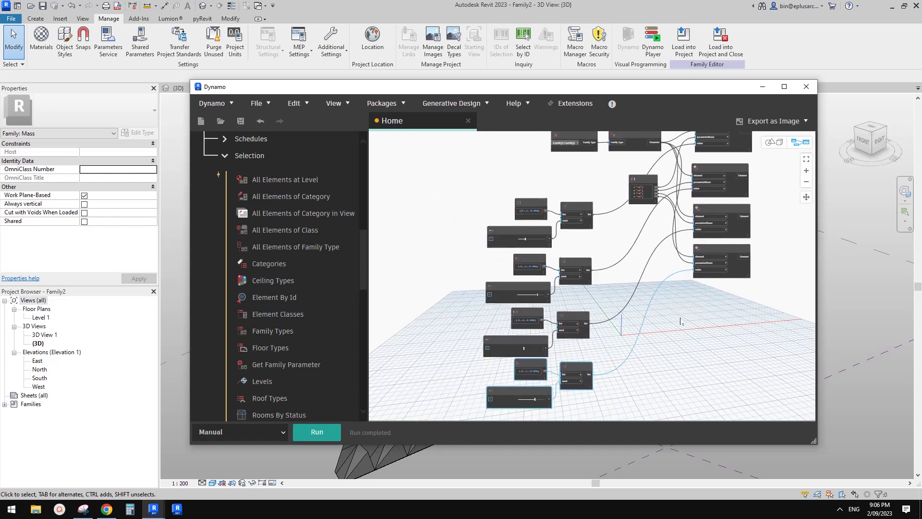
Narrow the Dynamo window and move it off the facade, and run the graph to randomize the panels
left_click_drag(530, 108, 541, 73)
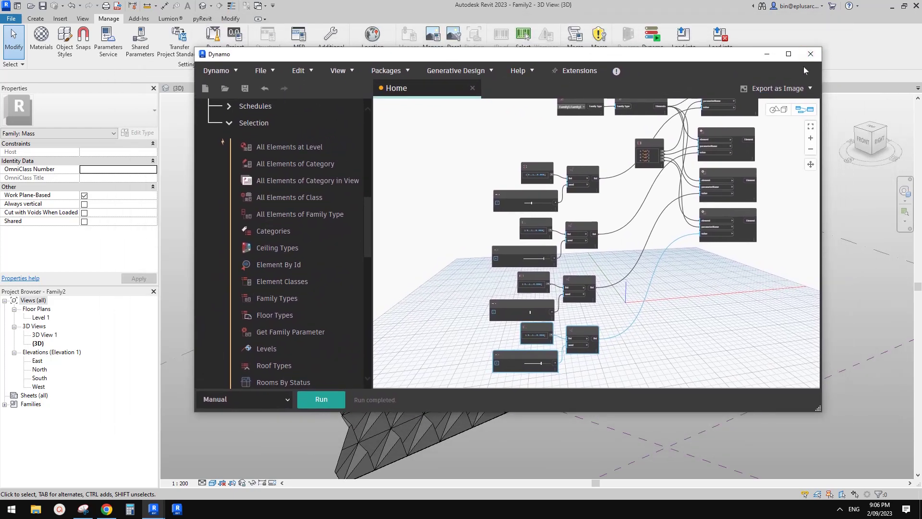
left_click_drag(820, 208, 766, 207)
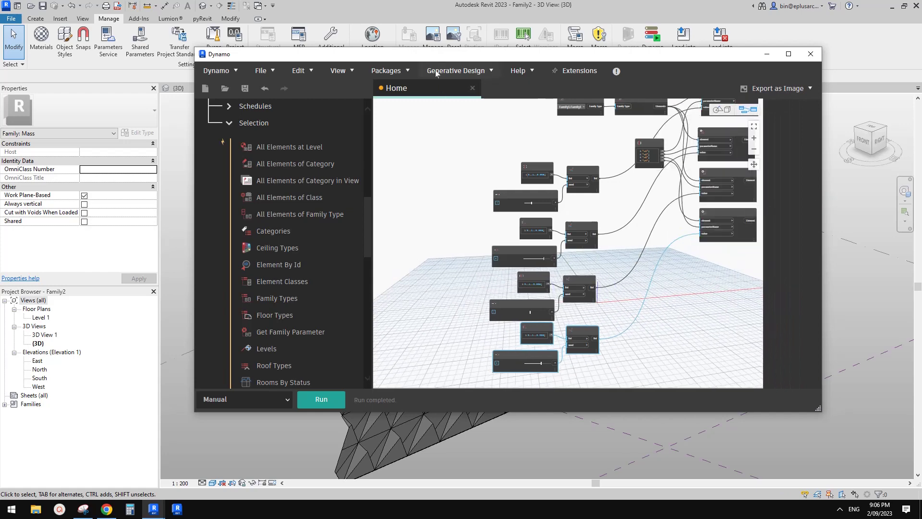
left_click_drag(200, 138, 332, 138)
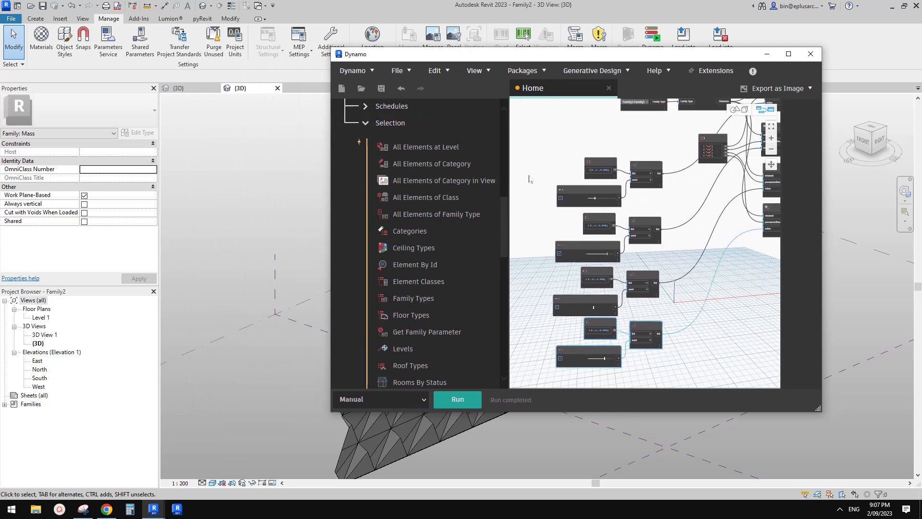
left_click_drag(572, 57, 234, 21)
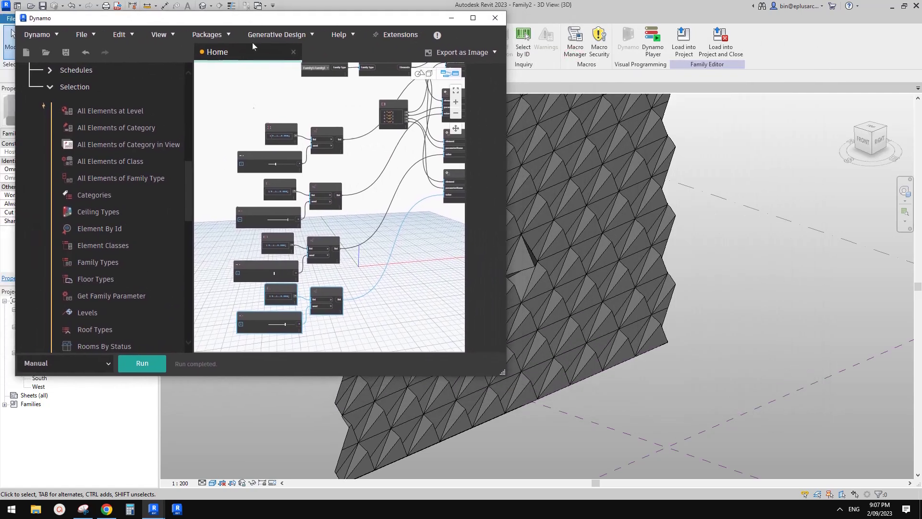
left_click(144, 364)
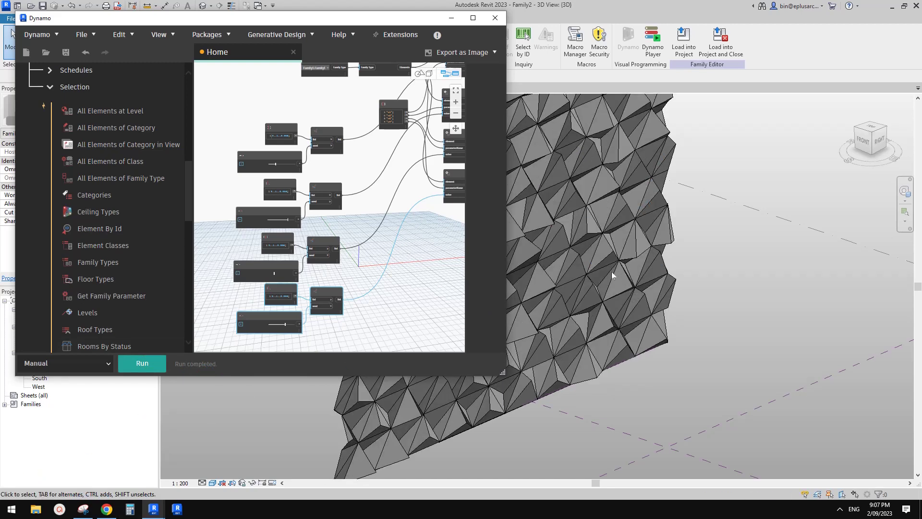
Examine the randomized facade in perspective and straight on from the Right view
scroll(611, 272, "down", 1)
middle_click_drag(665, 297, 794, 300)
middle_click_drag(795, 300, 642, 351, "shift")
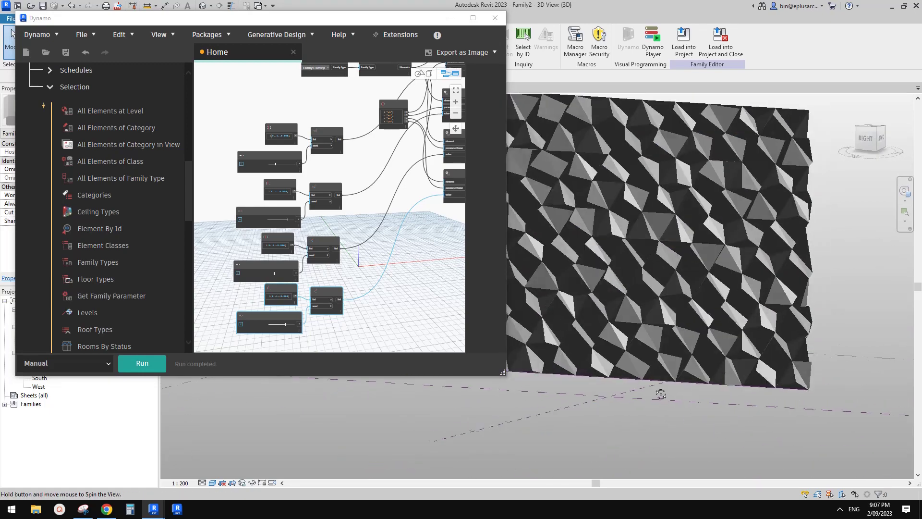
left_click(872, 139)
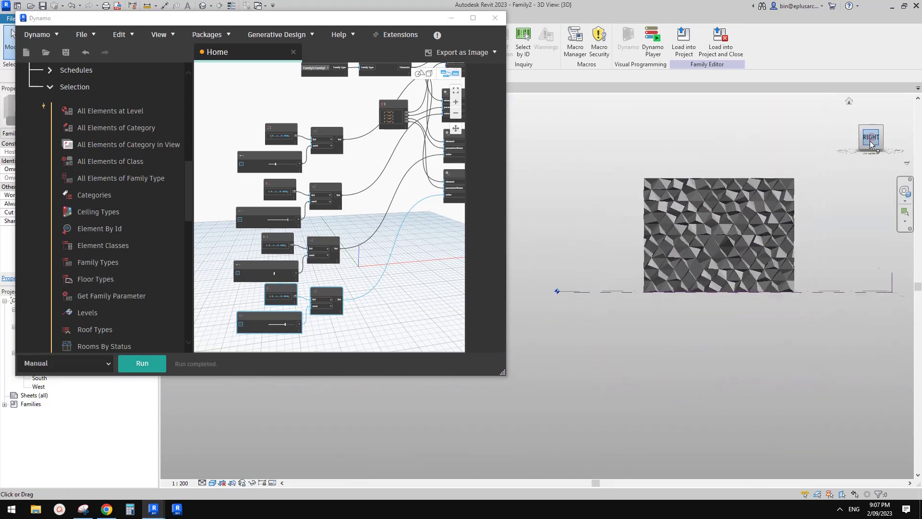
middle_click_drag(737, 225, 821, 235)
scroll(605, 302, "up", 3)
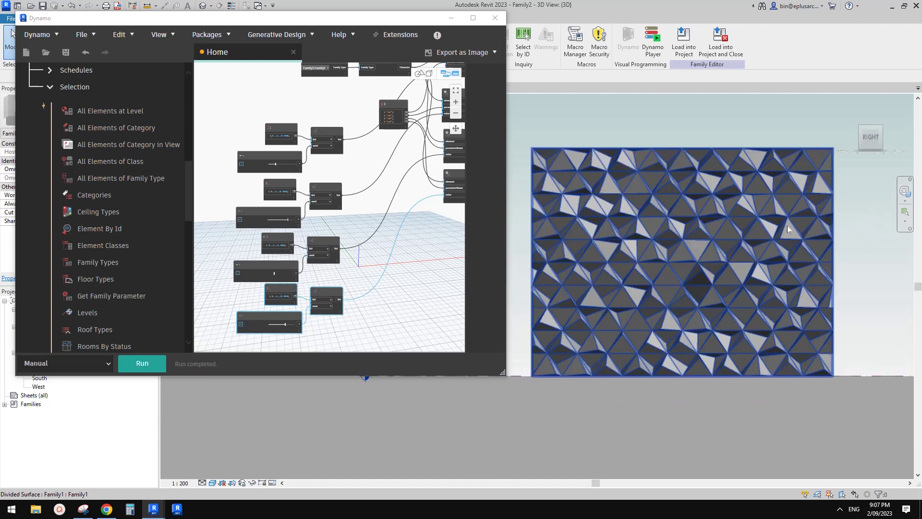
scroll(787, 225, "up", 1)
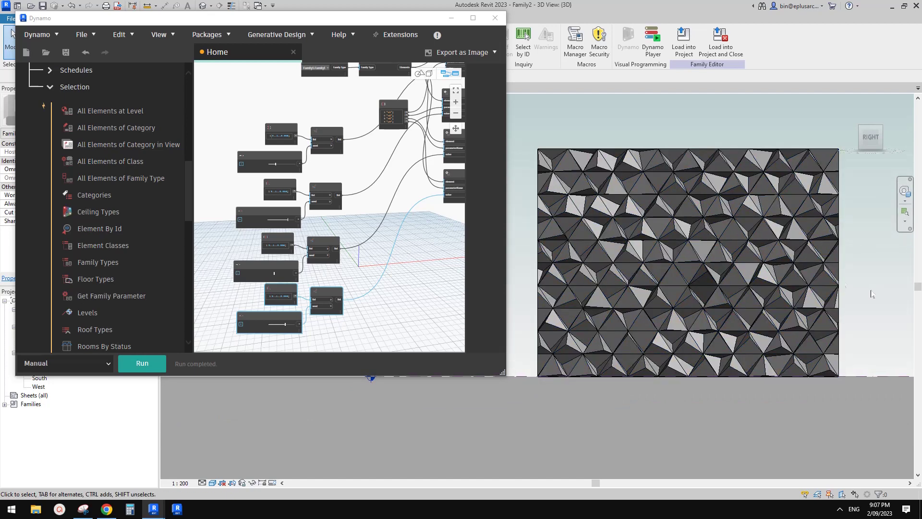
Enable Cast Shadows in the Revit view's Graphic Display Options and apply the change
left_click(212, 483)
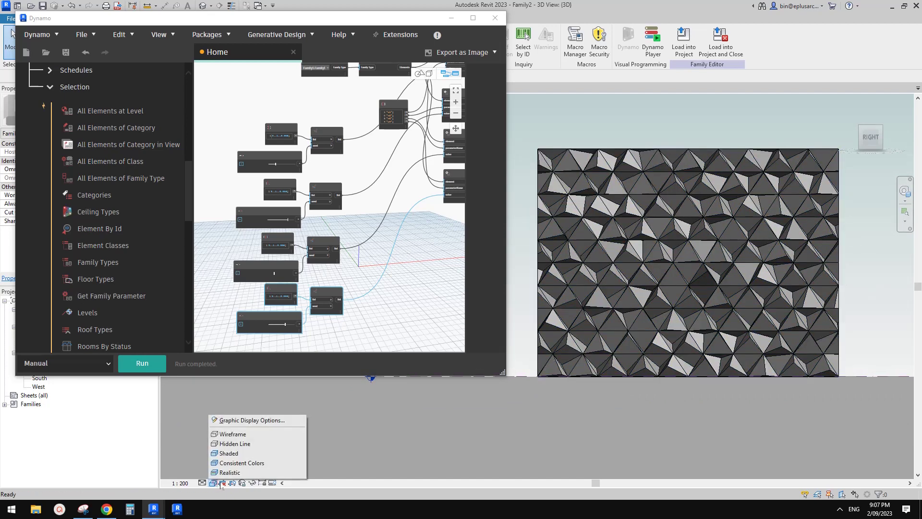
left_click(252, 421)
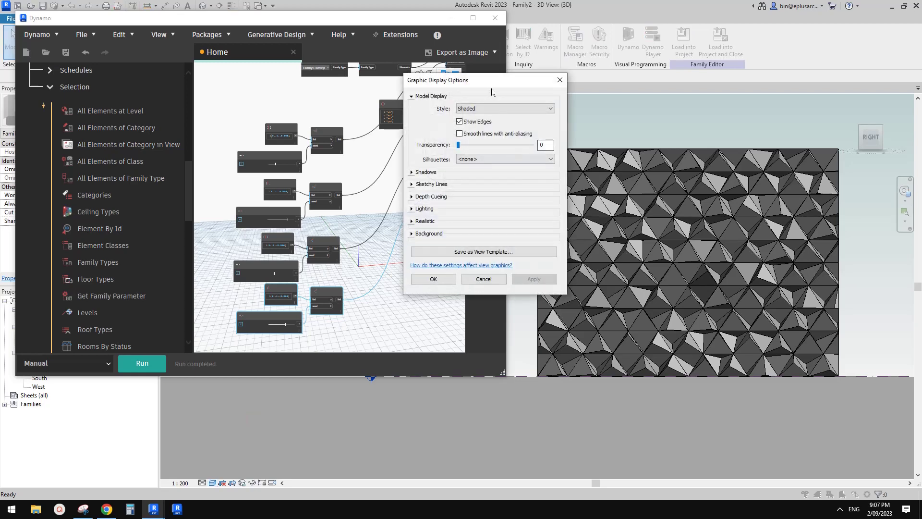
left_click_drag(491, 89, 462, 207)
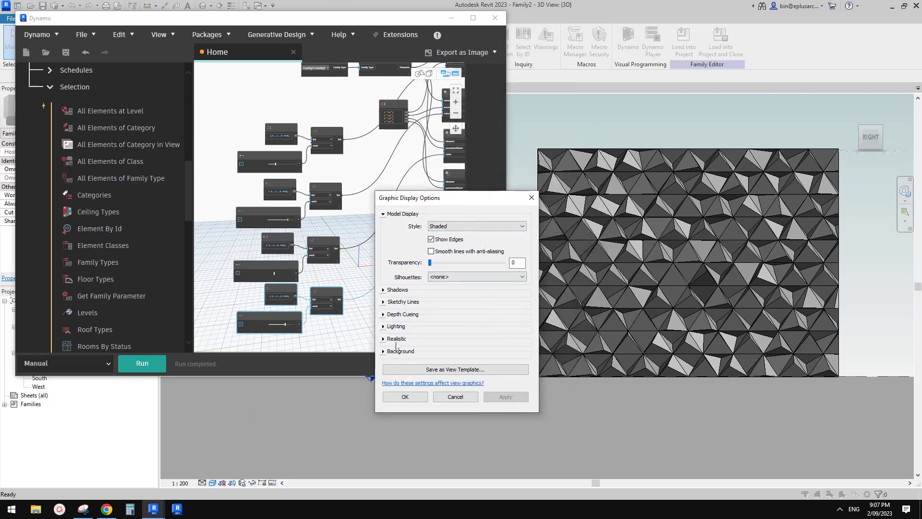
left_click(383, 290)
left_click(431, 296)
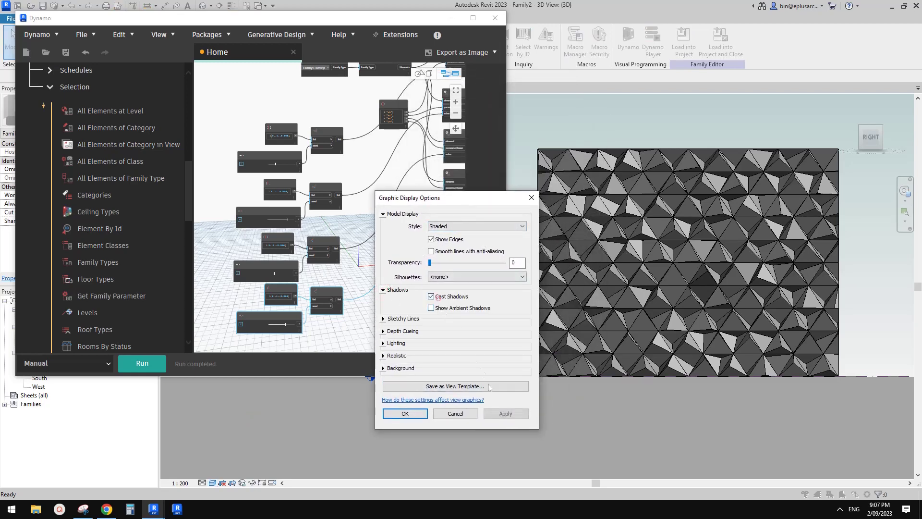
left_click(506, 413)
Set the view's lighting to Sun 70, Ambient Light 40 and Shadows 30, and apply it
left_click(384, 343)
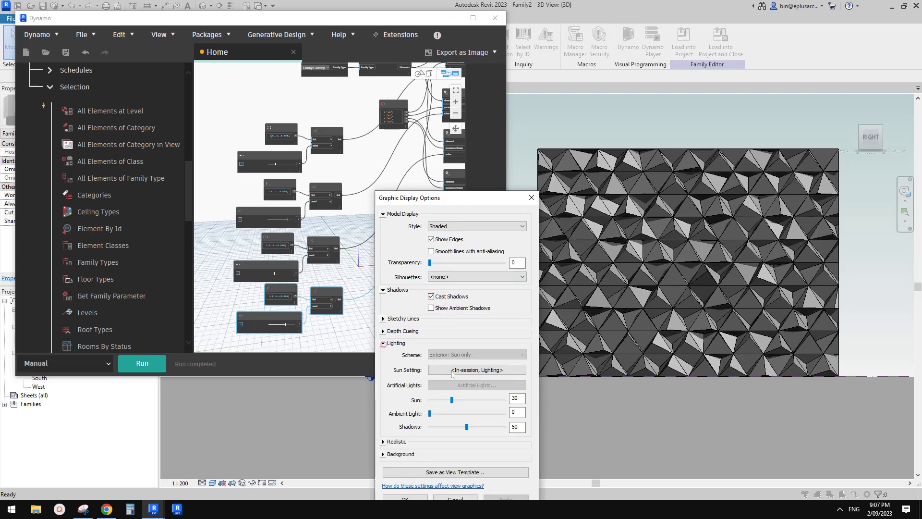
left_click(455, 425)
left_click(454, 411)
left_click(481, 399)
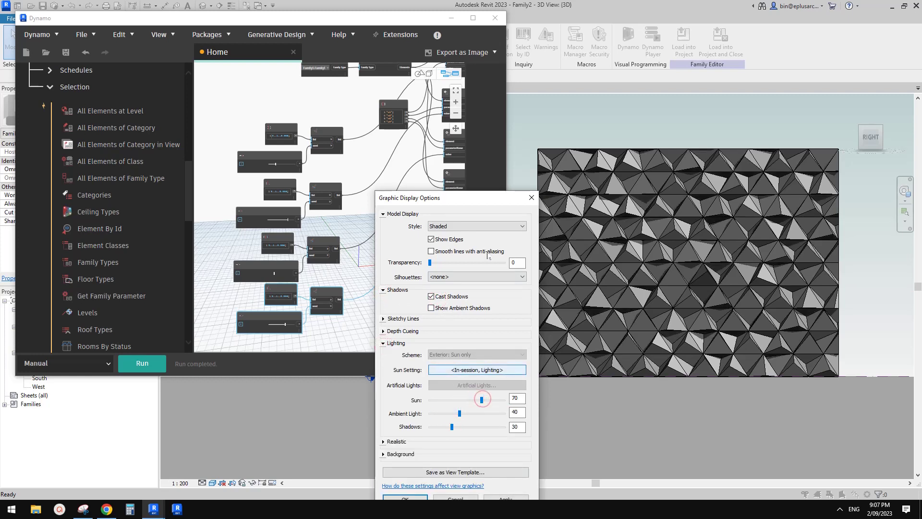
left_click_drag(501, 200, 427, 130)
left_click(440, 428)
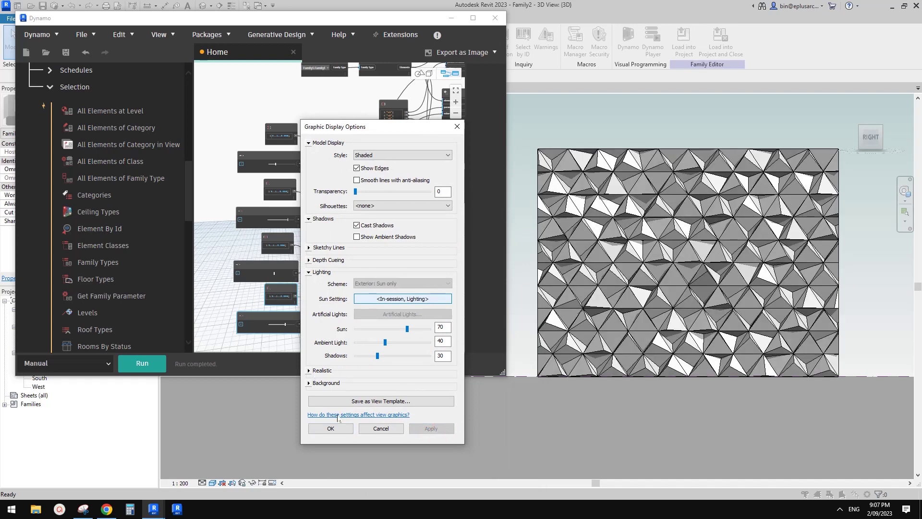
Enable Smooth lines with anti-aliasing, apply it and close the Graphic Display Options
left_click(362, 182)
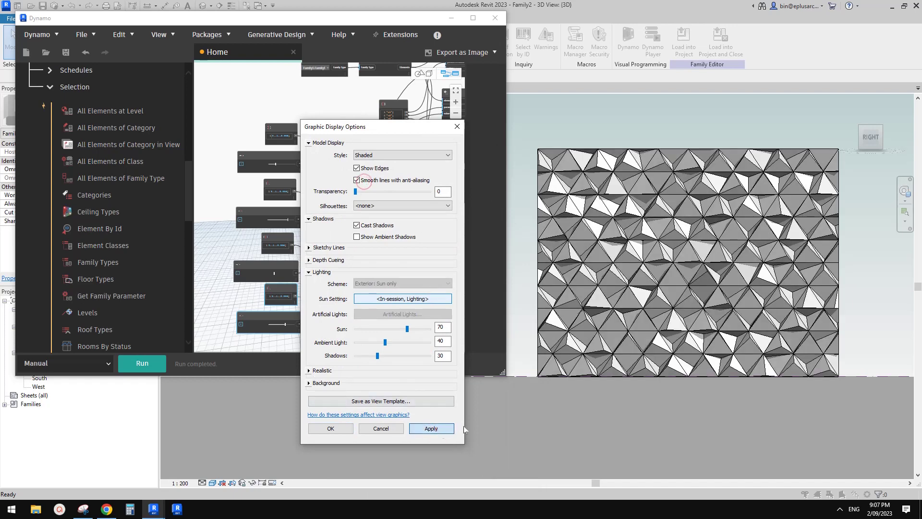
left_click(436, 429)
left_click(341, 427)
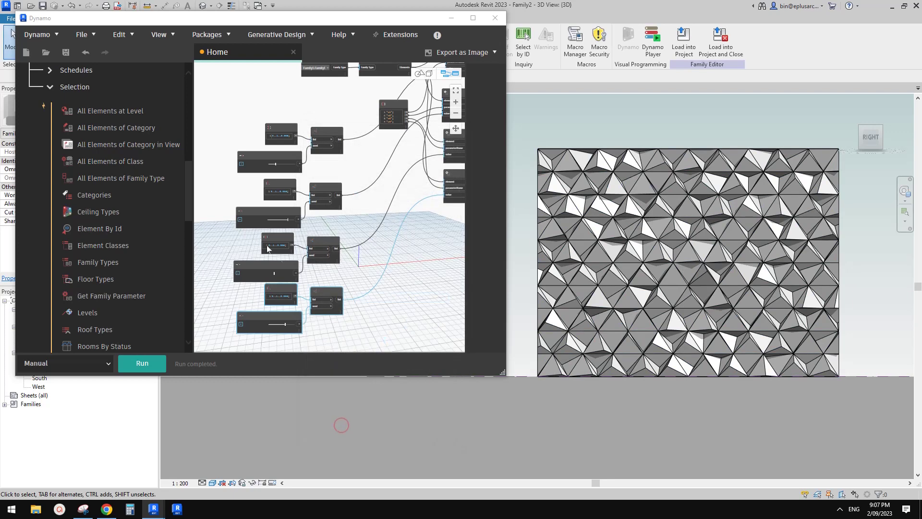
Switch the Dynamo graph's run mode to Automatic
left_click(101, 364)
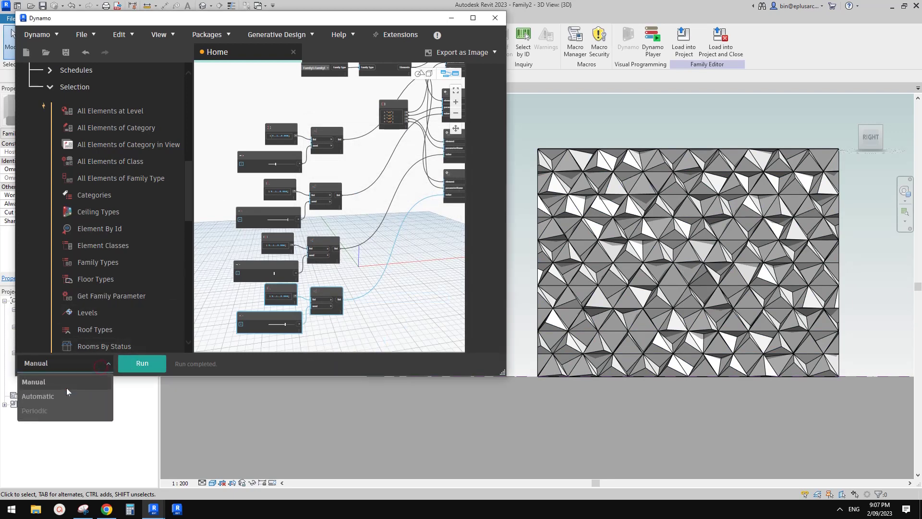
left_click(47, 397)
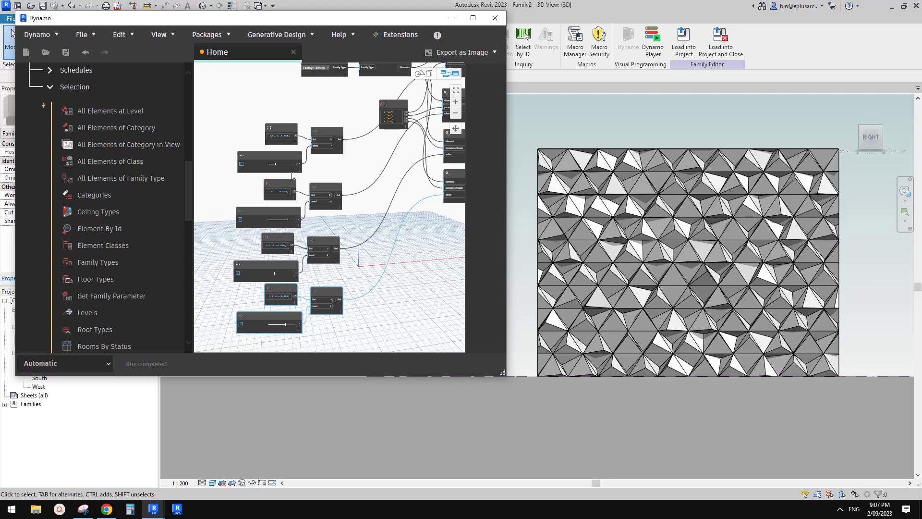
Set the integer sliders that seed the four List.Shuffle nodes to 65, 32, 70 and 25, from the first to the fourth
scroll(293, 176, "up", 3)
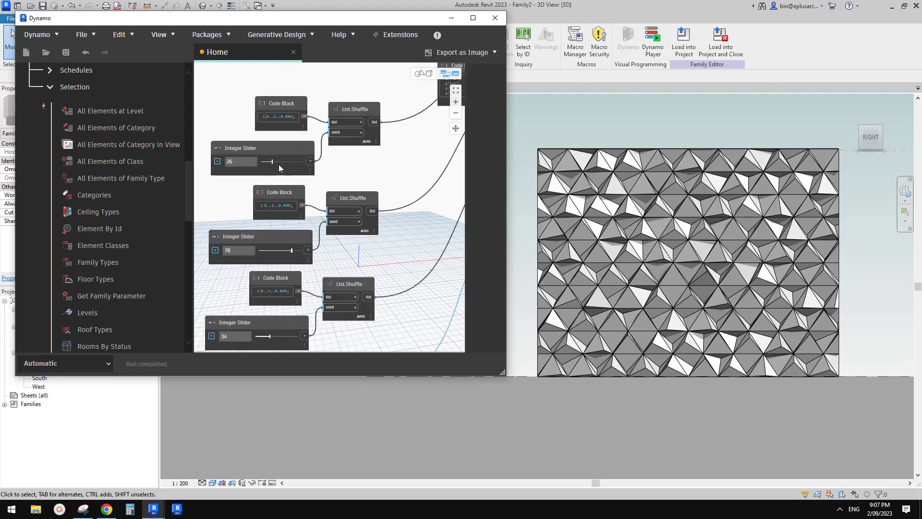
left_click(289, 161)
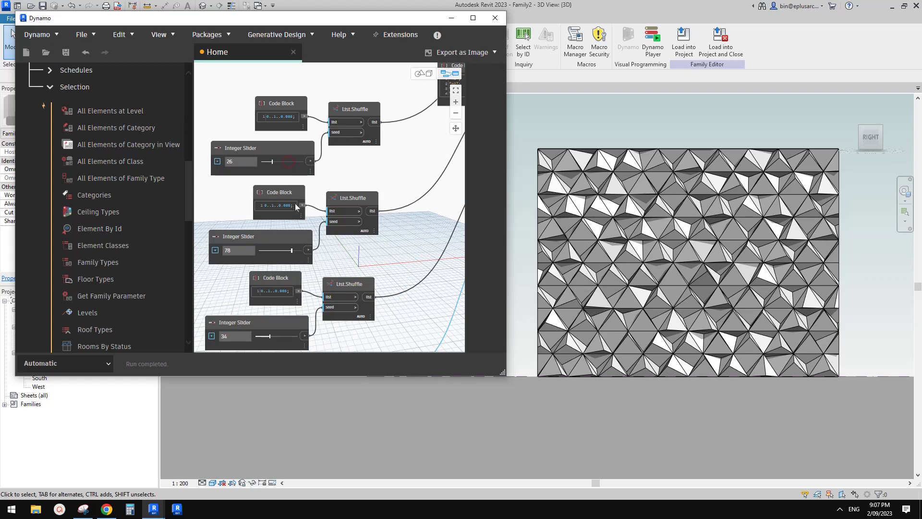
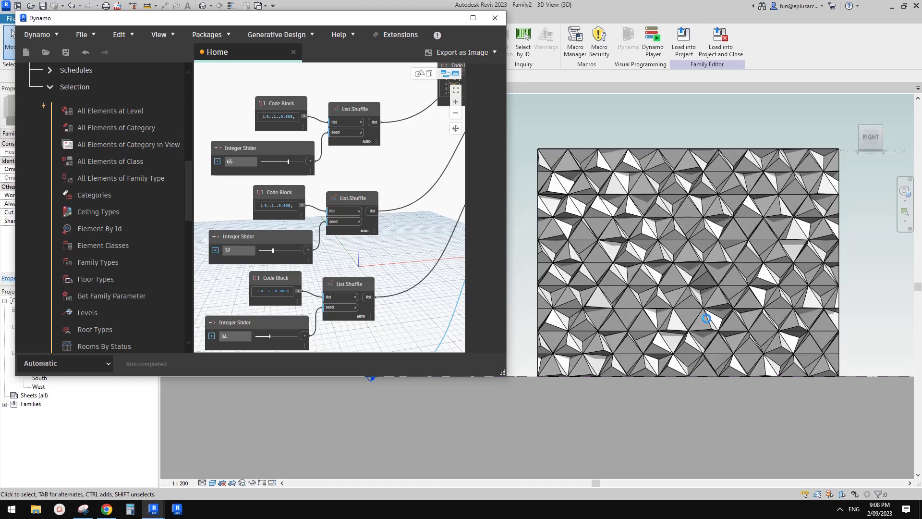
left_click(284, 338)
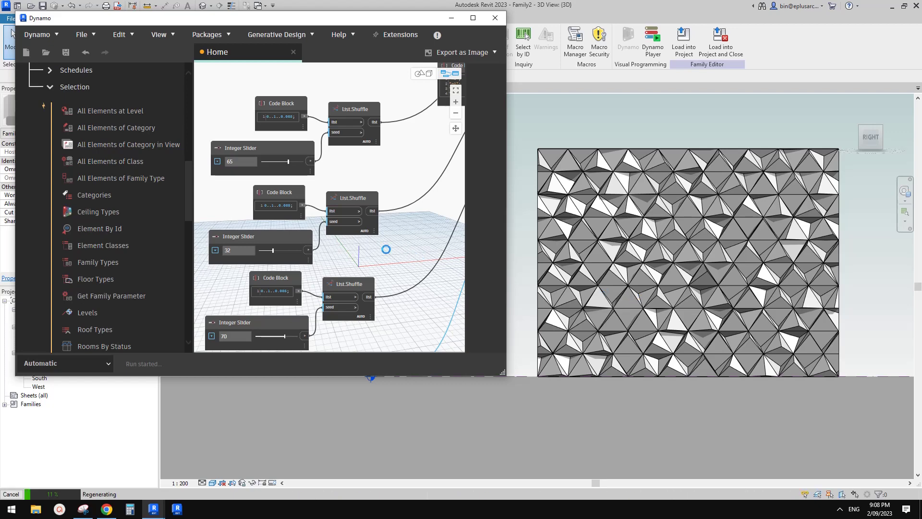
middle_click_drag(339, 269, 344, 190)
left_click(276, 347)
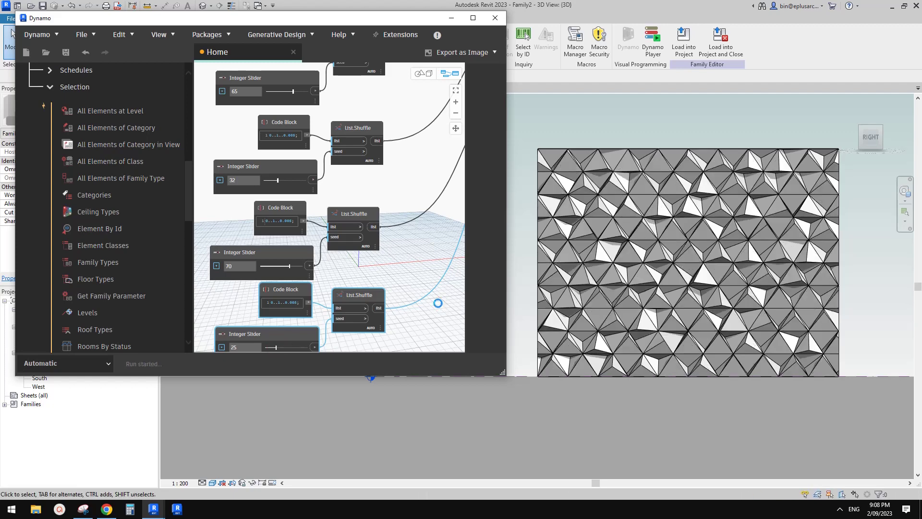
Switch to the Revit 3D view and select a single rhomboid panel within the divided surface to check its Offset
left_click(452, 18)
middle_click_drag(451, 99, 319, 98)
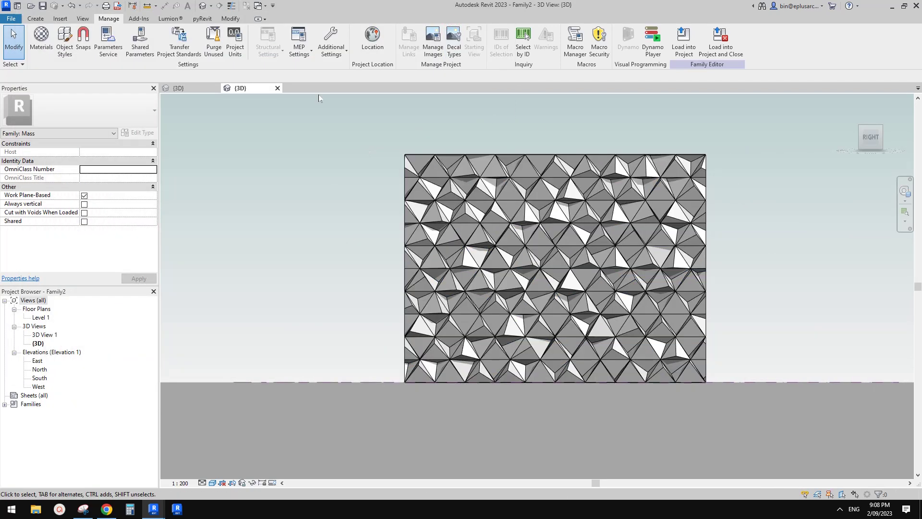
middle_click_drag(667, 233, 704, 279, "shift")
scroll(636, 192, "up", 2)
left_click(638, 192)
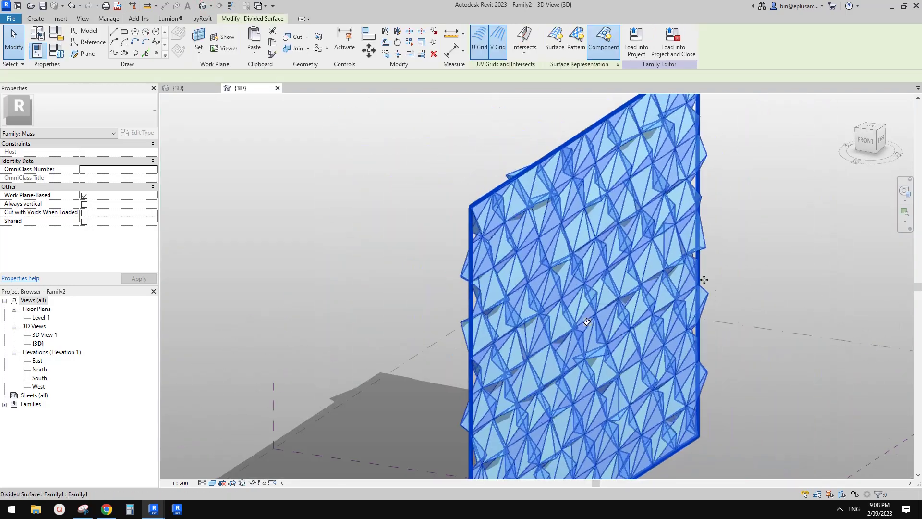
left_click(704, 279)
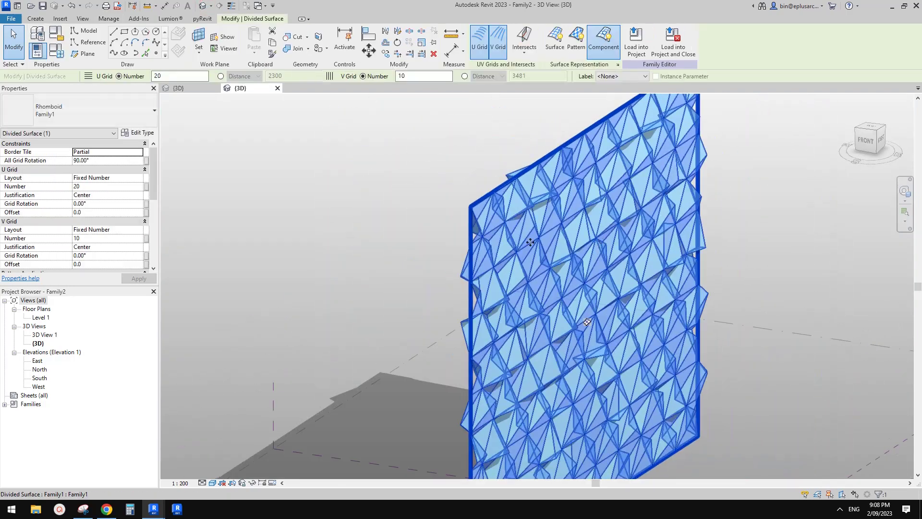
key("Tab")
left_click(572, 271)
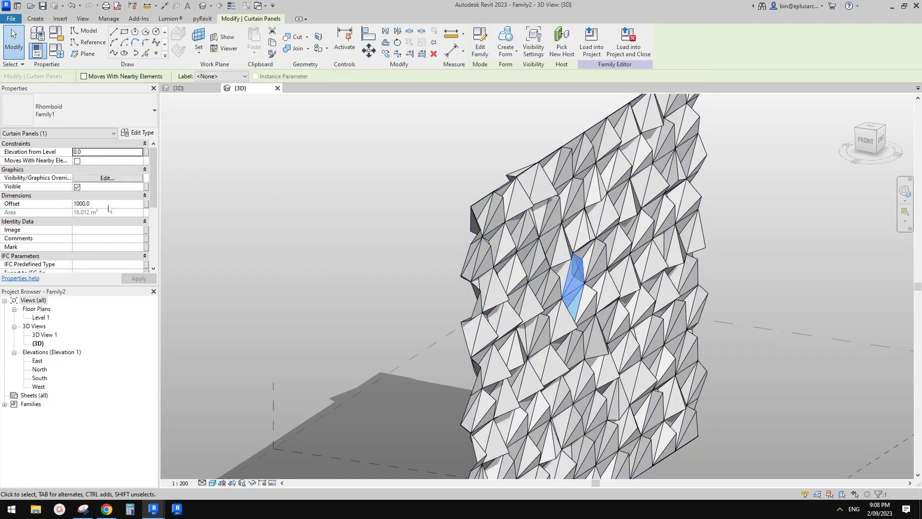
middle_click_drag(603, 261, 593, 251)
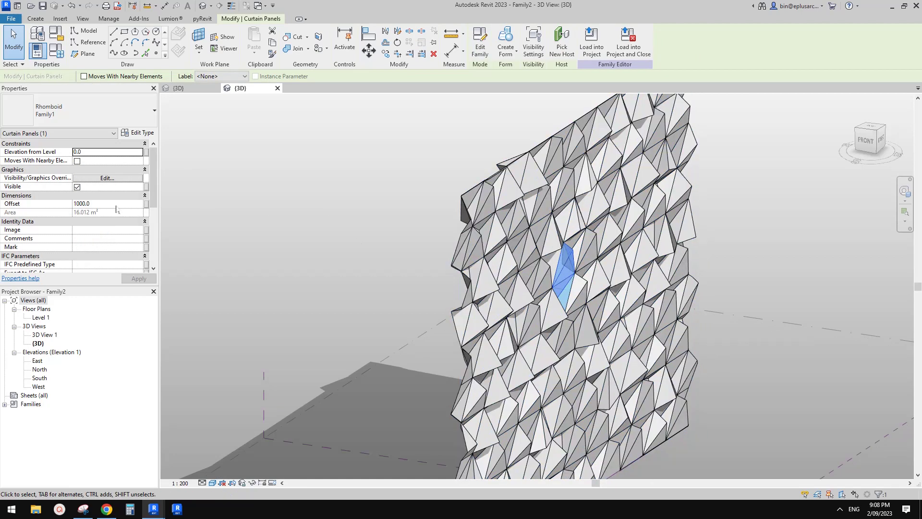
left_click(401, 248)
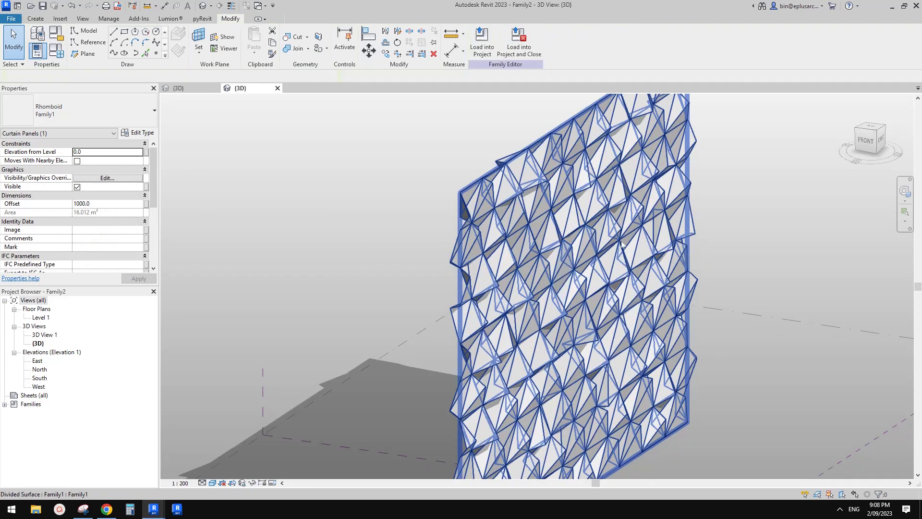
Inspect the facade's depth from the front, check another panel's Offset, and look at the rhomboid panel in Family1's 3D view
middle_click_drag(591, 256, 681, 204, "shift")
middle_click_drag(655, 248, 649, 249, "shift")
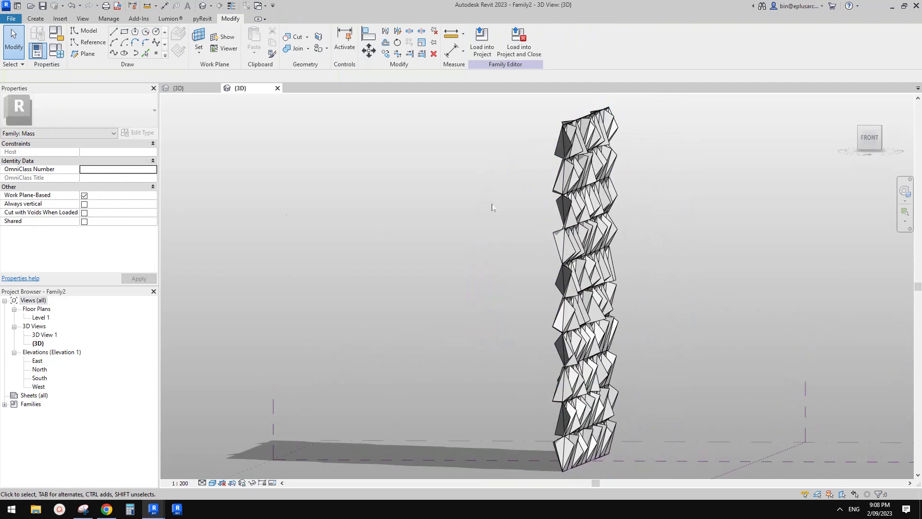
left_click(594, 212)
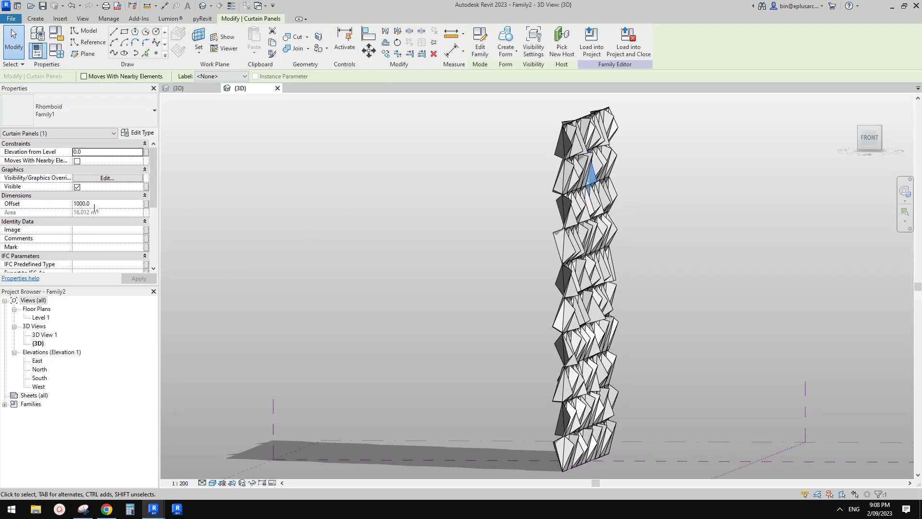
middle_click_drag(445, 204, 447, 265, "shift")
key("ctrl+Tab")
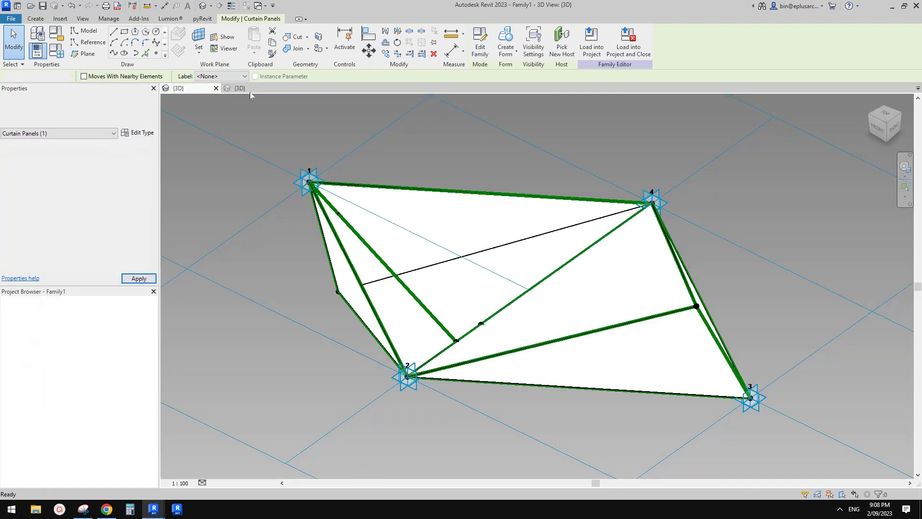
left_click(239, 88)
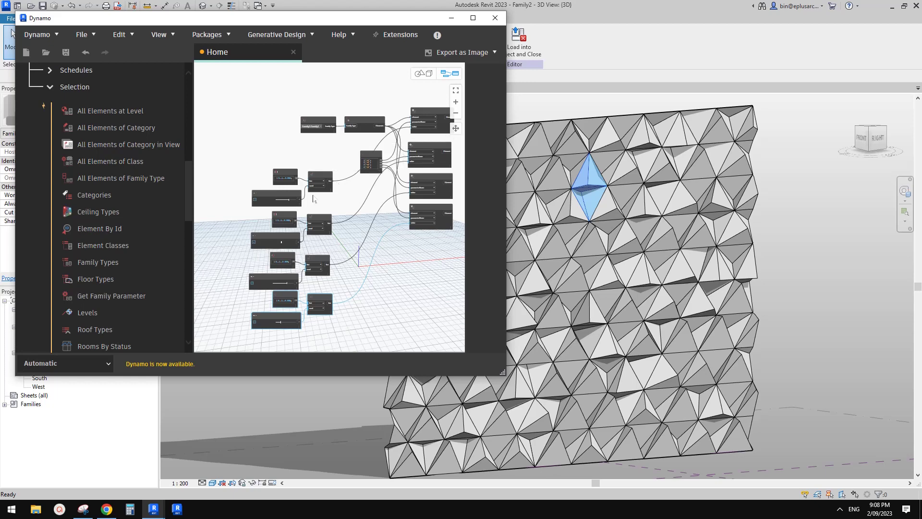
Switch back to Dynamo and review the graph's number ranges, seed sliders, shuffled lists and parameter-setting connections
scroll(352, 198, "up", 2)
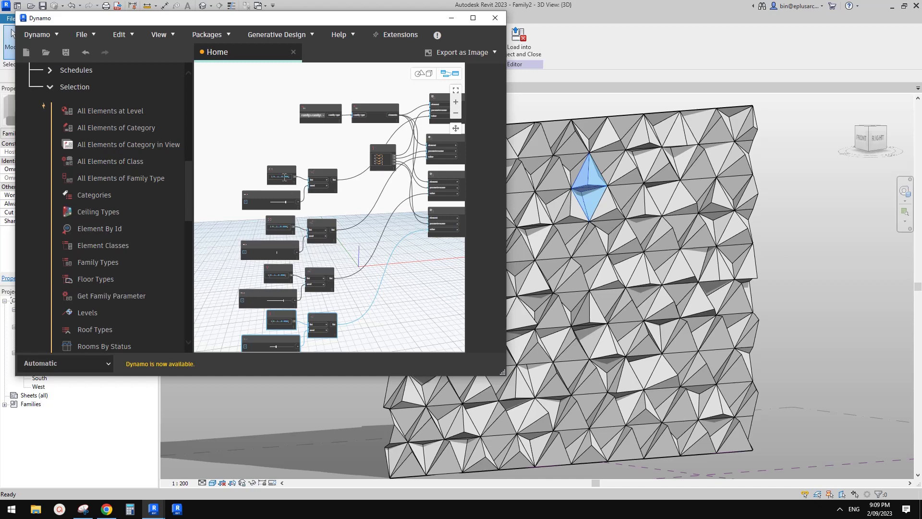
scroll(279, 177, "down", 1)
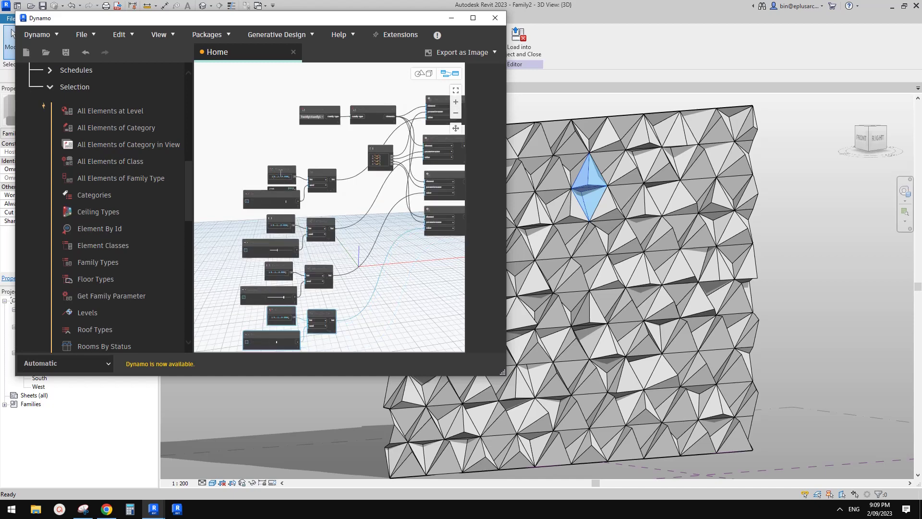
scroll(281, 172, "up", 5)
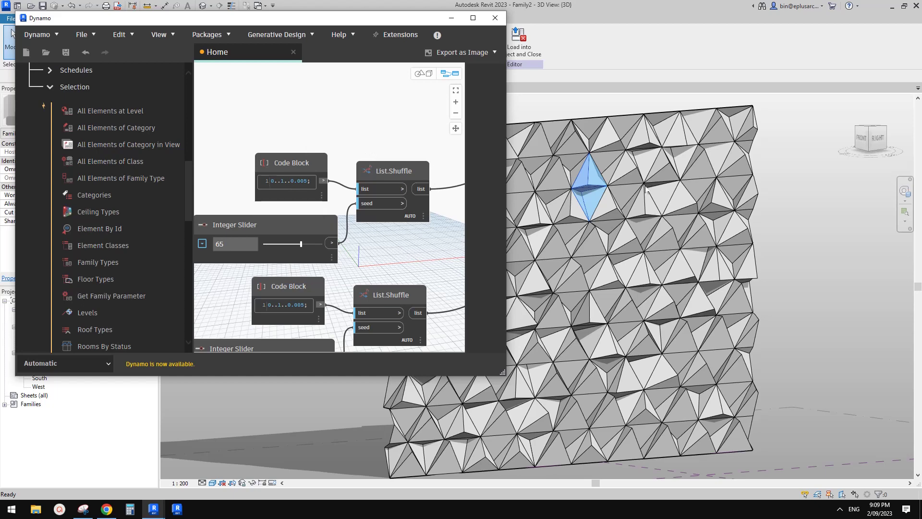
scroll(682, 235, "up", 1)
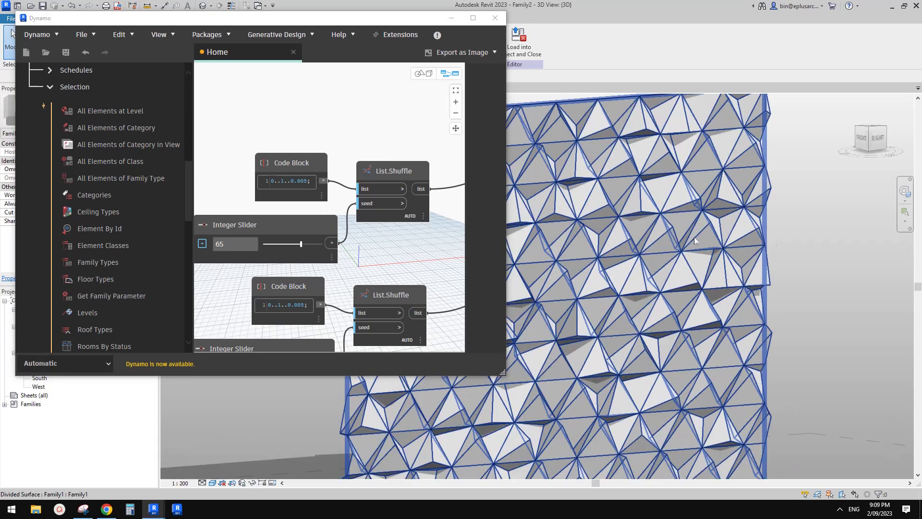
scroll(372, 160, "down", 3)
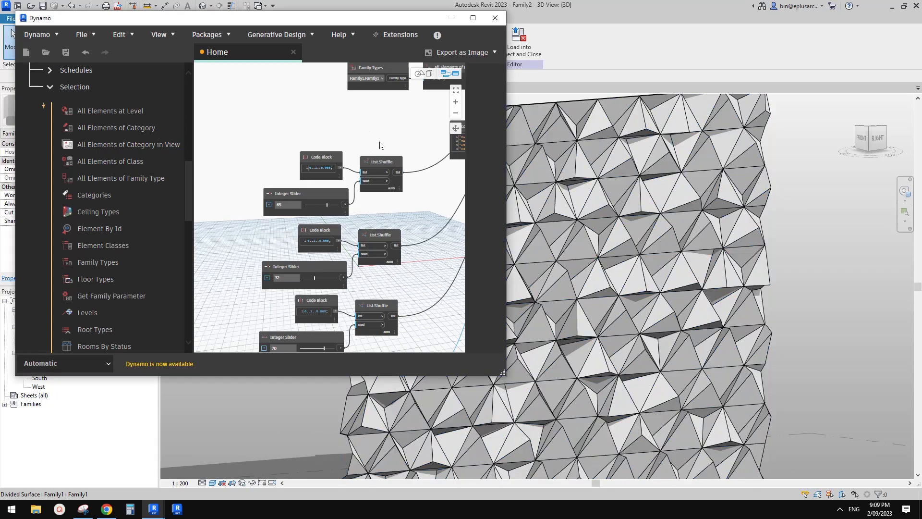
scroll(393, 134, "down", 1)
middle_click_drag(387, 127, 322, 127)
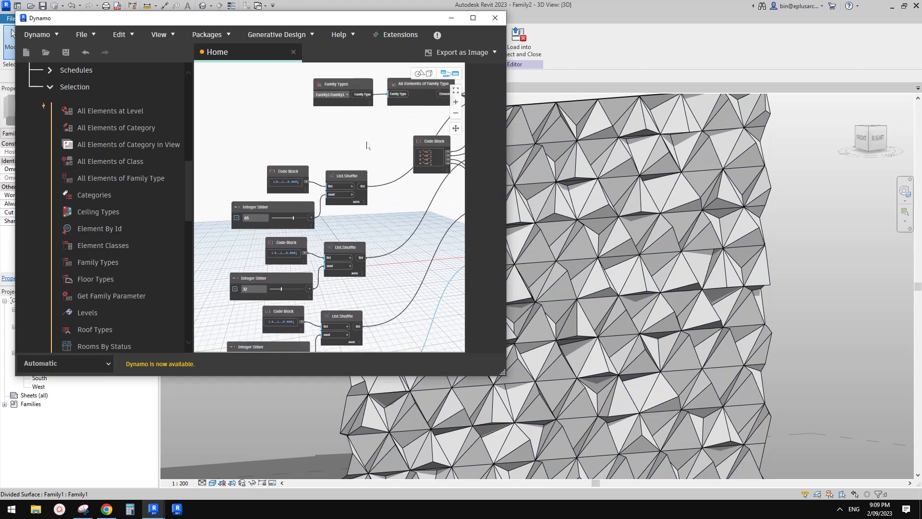
mouse_move(406, 206)
middle_mouse_down()
mouse_move(400, 221)
mouse_move(379, 201)
mouse_move(410, 211)
middle_mouse_up()
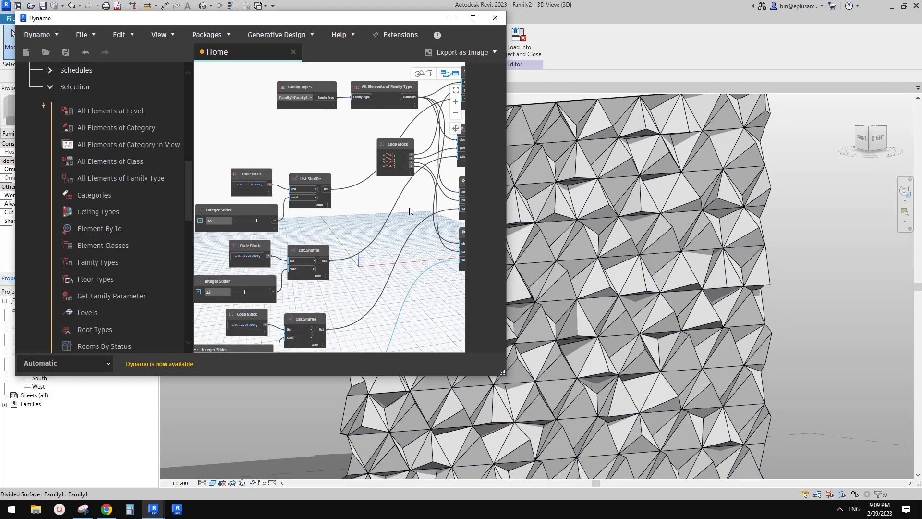
Close Dynamo and view the whole panelled facade in the Revit 3D view with nothing selected
left_click_drag(416, 24, 443, 44)
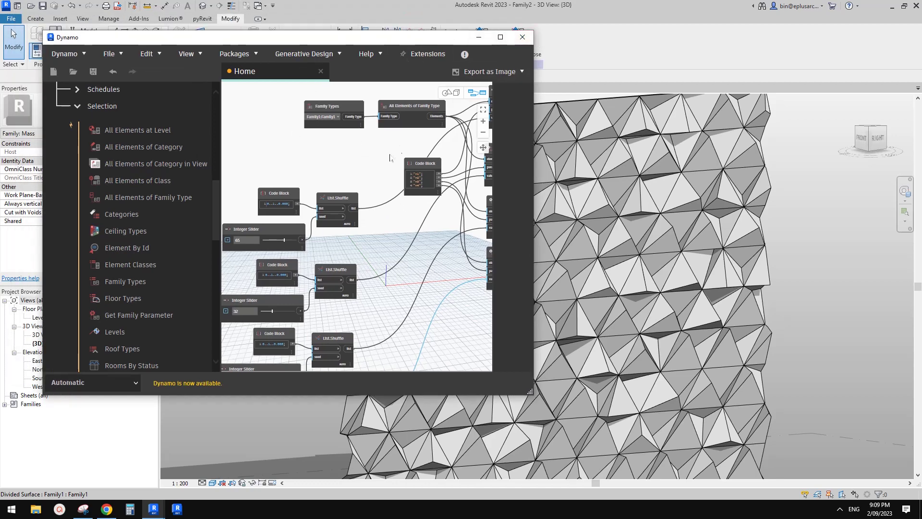
middle_click_drag(387, 154, 370, 174)
left_click(523, 38)
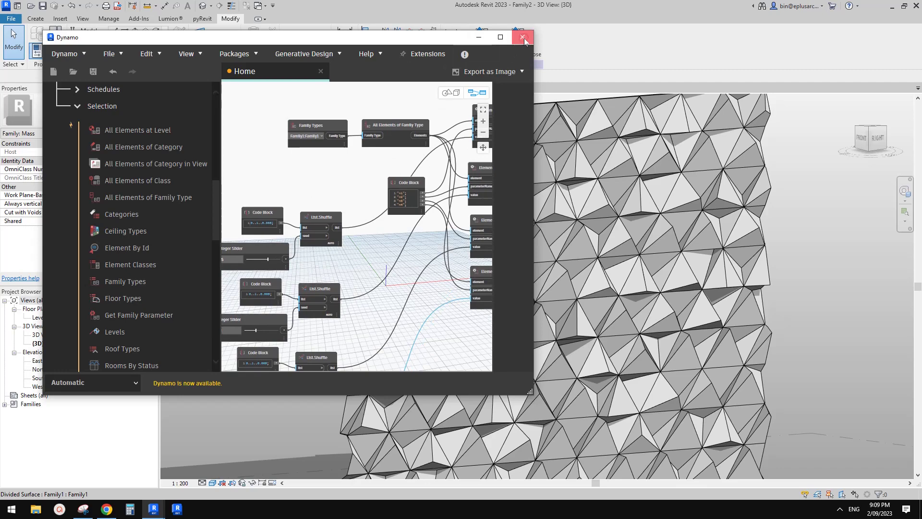
left_click(333, 245)
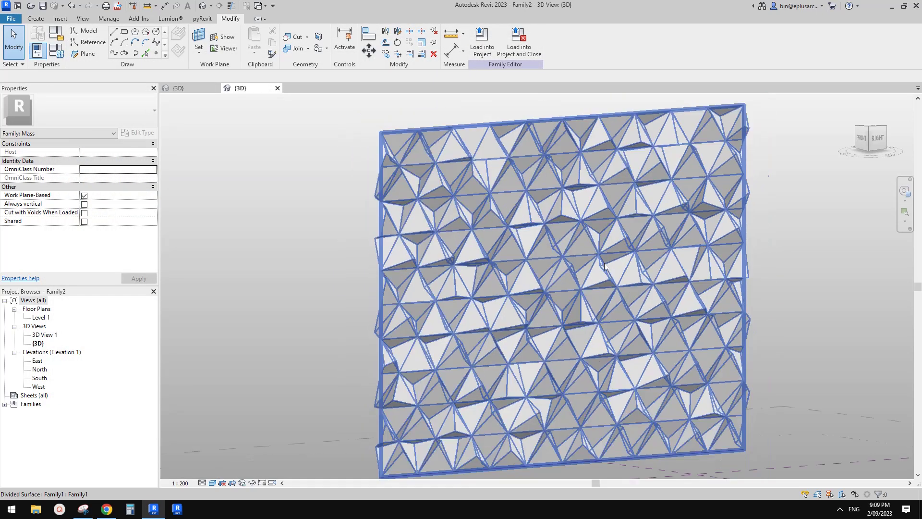
scroll(487, 272, "down", 2)
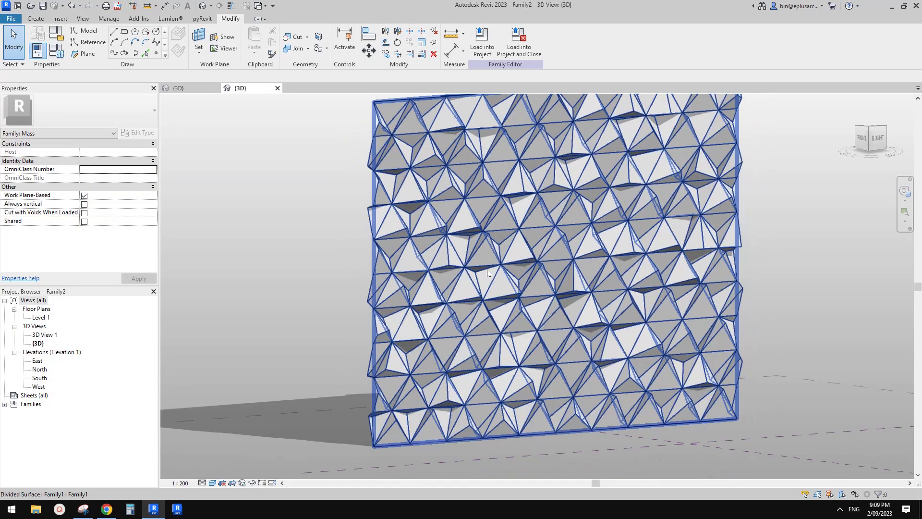
left_click(552, 260)
mouse_move(552, 260)
middle_mouse_down("shift")
mouse_move(650, 340)
mouse_move(591, 333)
mouse_move(559, 312)
mouse_move(480, 309)
mouse_move(624, 324)
mouse_move(617, 273)
mouse_move(629, 273)
mouse_move(553, 293)
middle_mouse_up("shift")
key("Escape")
Switch to the Youtube Video Ideas/Suggestion document in Chrome and examine the facade reference drawing and the suggestions after it
left_click(106, 509)
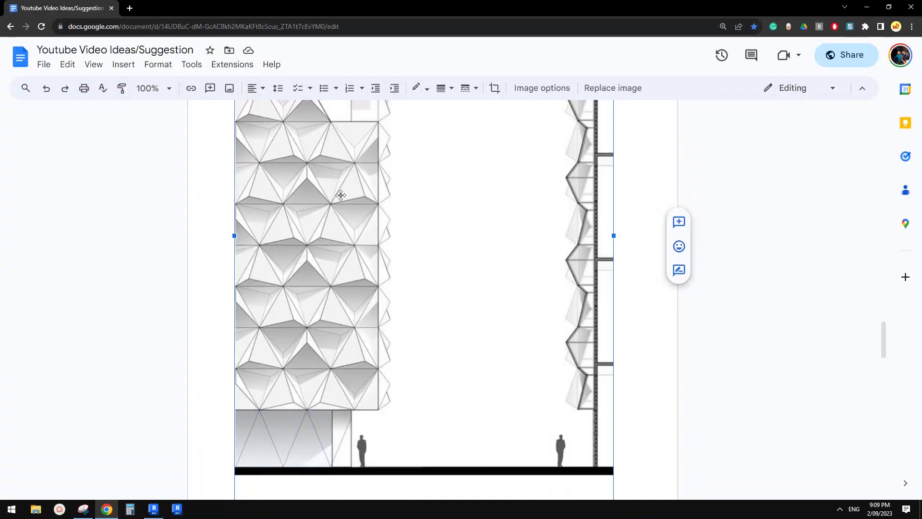
left_click(728, 223)
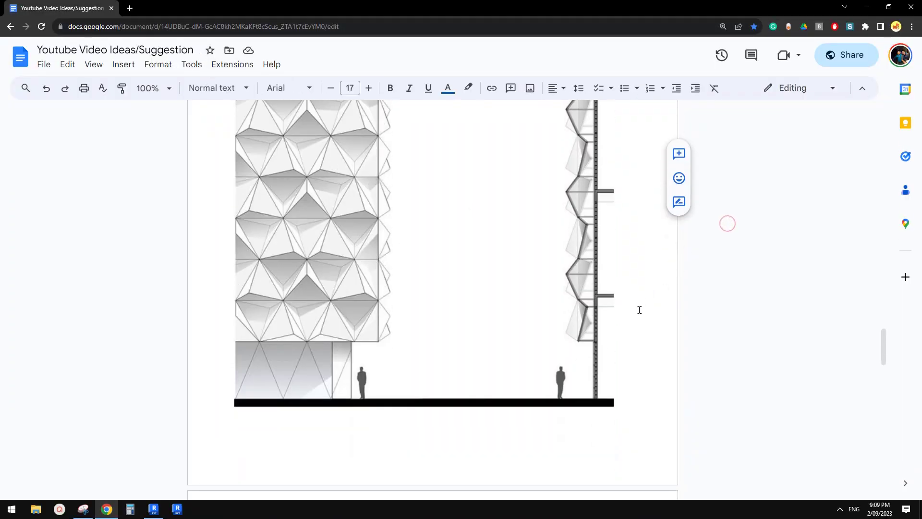
scroll(667, 321, "down", 10)
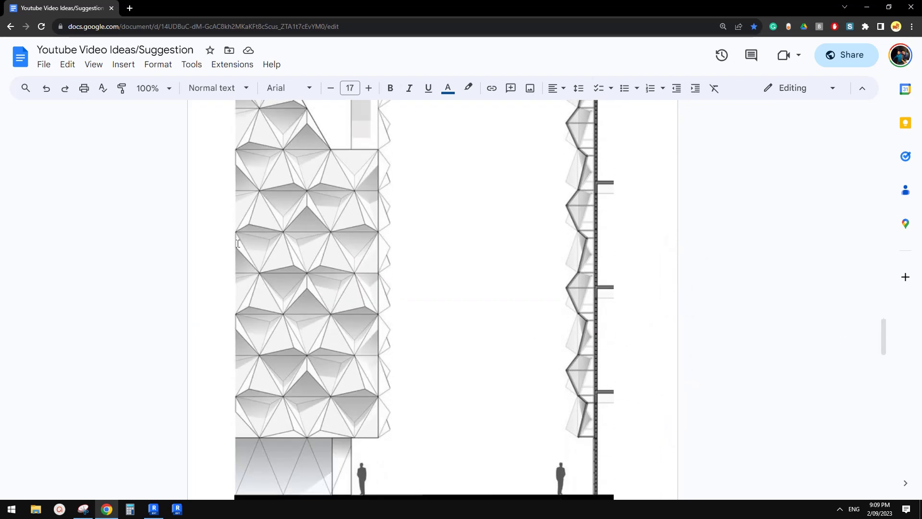
scroll(719, 166, "up", 4)
mouse_move(882, 317)
left_mouse_down()
mouse_move(882, 129)
mouse_move(871, 363)
left_mouse_up()
scroll(593, 309, "down", 8)
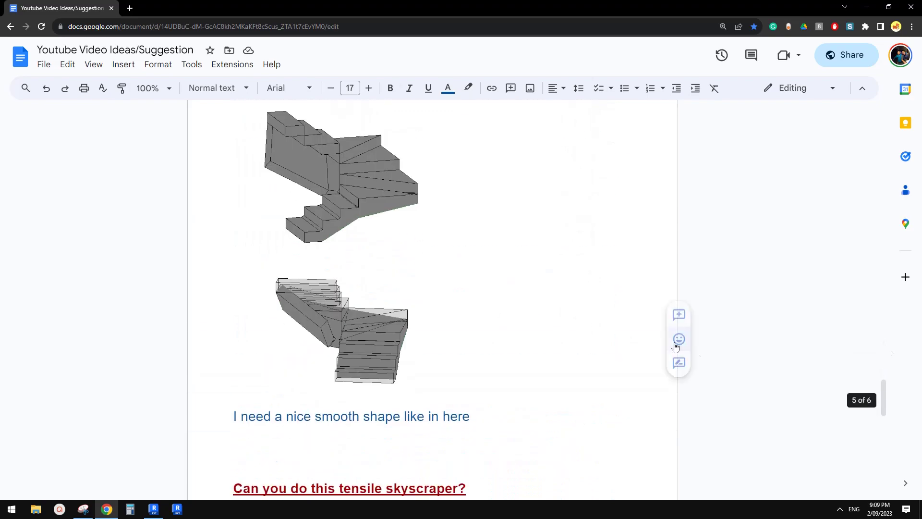
scroll(570, 404, "down", 10)
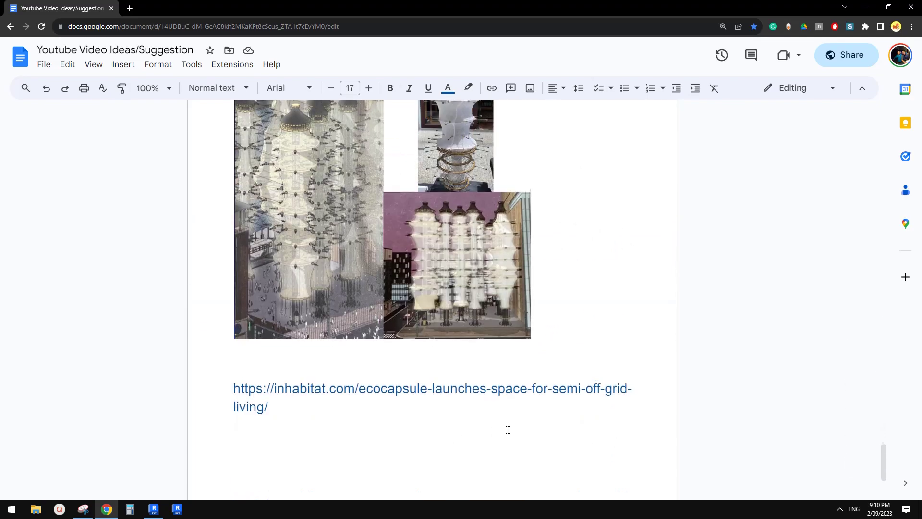
scroll(506, 427, "up", 8)
scroll(506, 428, "up", 15)
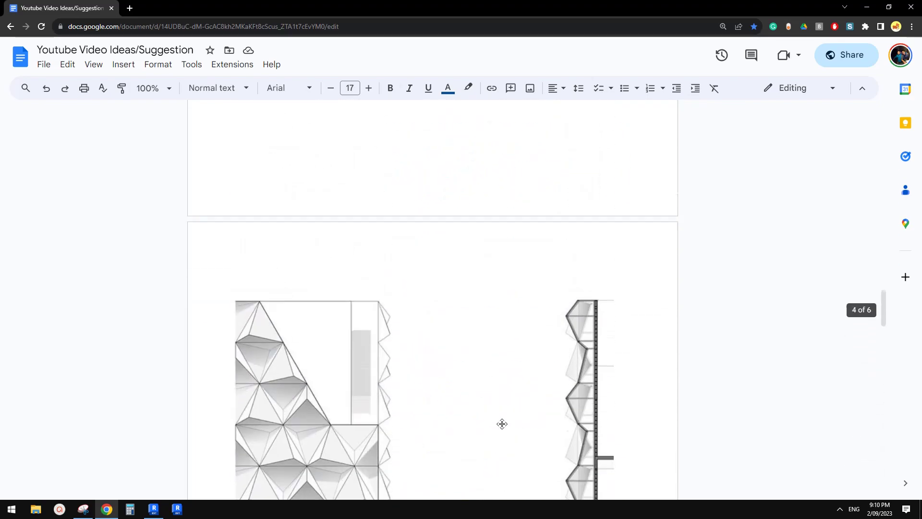
scroll(480, 384, "down", 4)
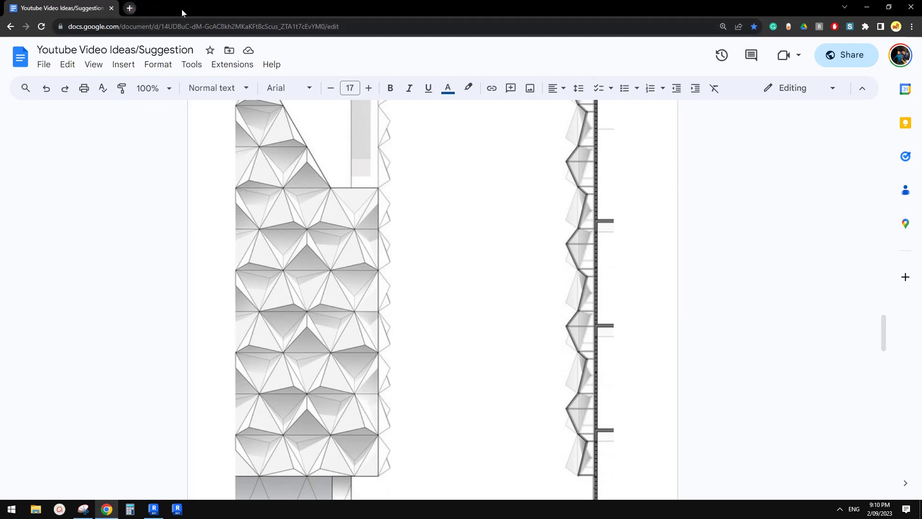
key("ctrl+t")
left_click(296, 26)
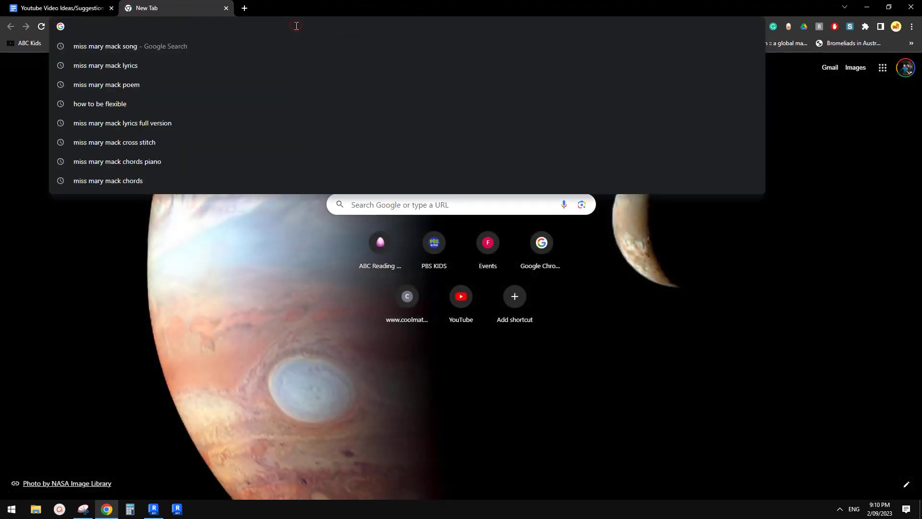
left_click_drag(188, 5, 0, 7)
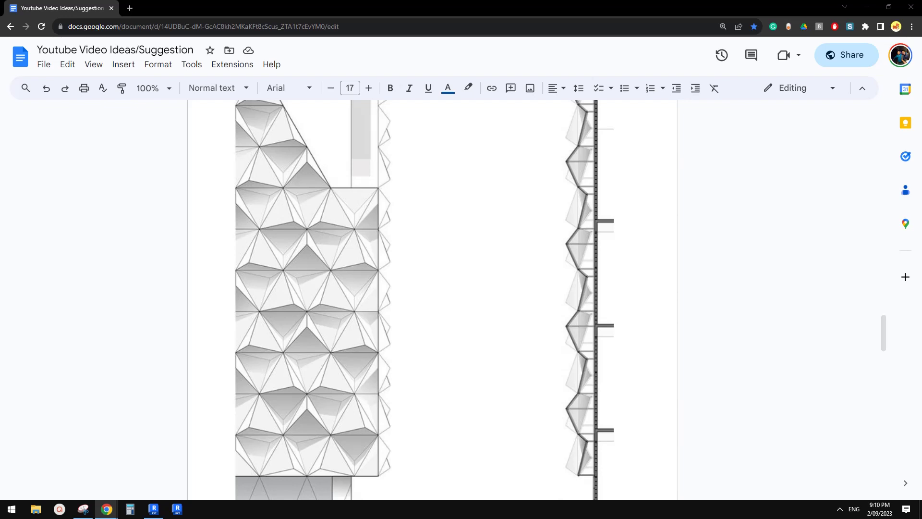
Bring the channel's Threads profile into the browser window beside the document and highlight the profile handle in its web address
left_click_drag(921, 81, 211, 11)
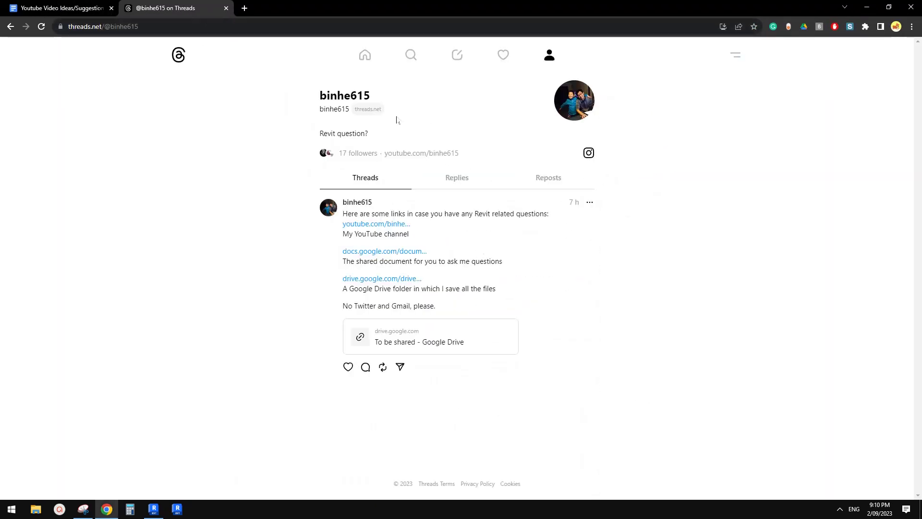
left_click(162, 29)
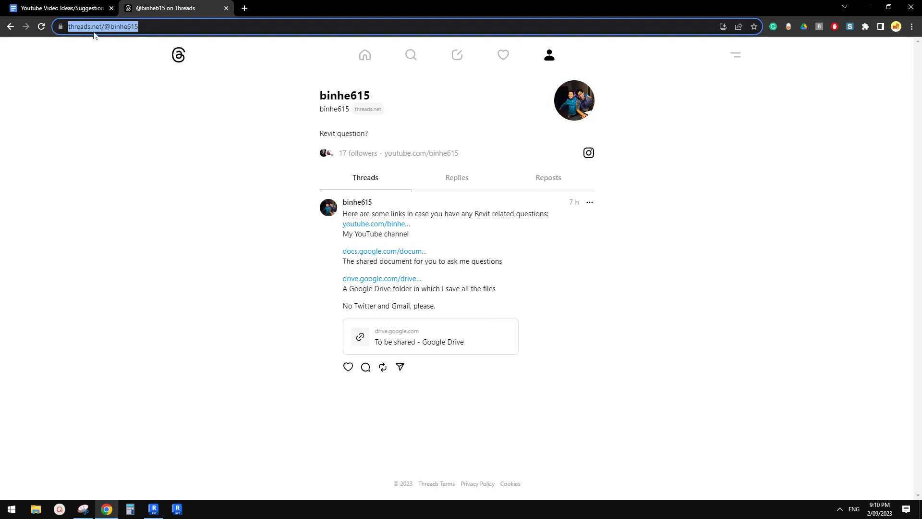
left_click(137, 31)
left_click_drag(148, 26, 197, 26)
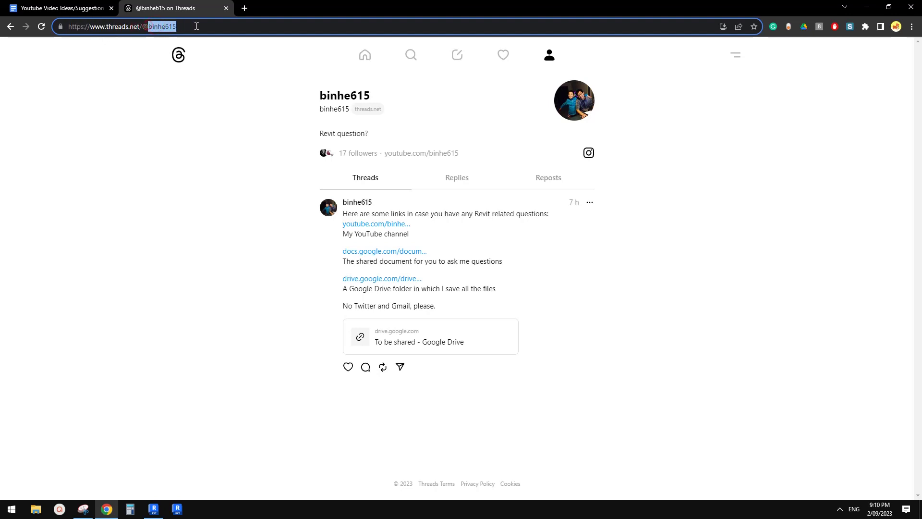
left_click(614, 268)
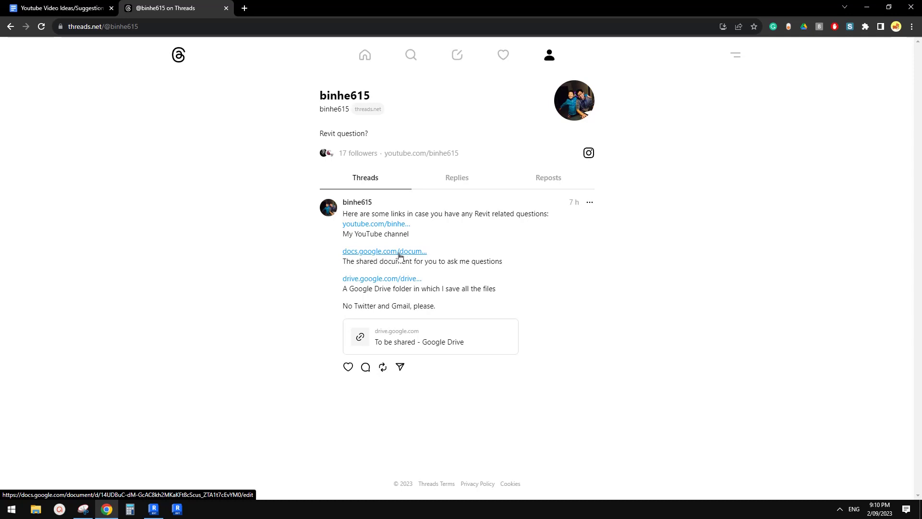
Follow the Threads post's Google Drive link and browse the Revit and Dynamo files in the To be shared folder
left_click(392, 281)
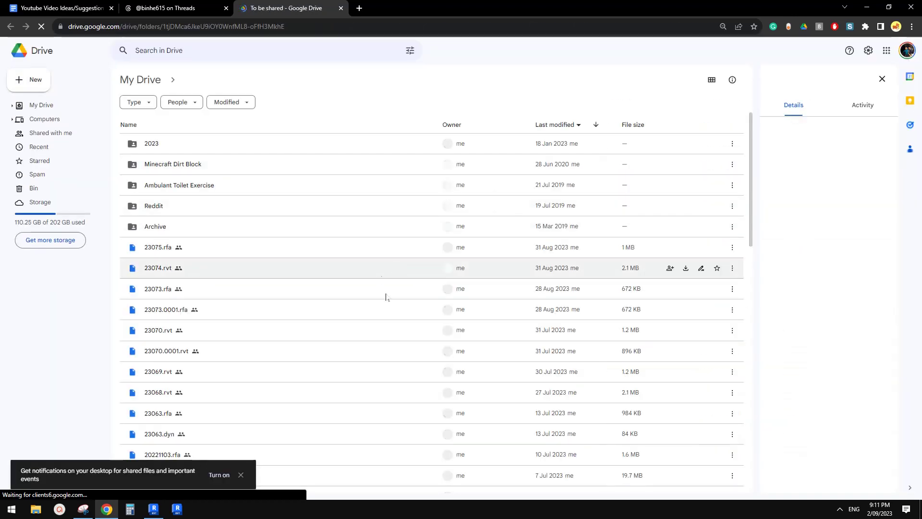
scroll(391, 339, "down", 7)
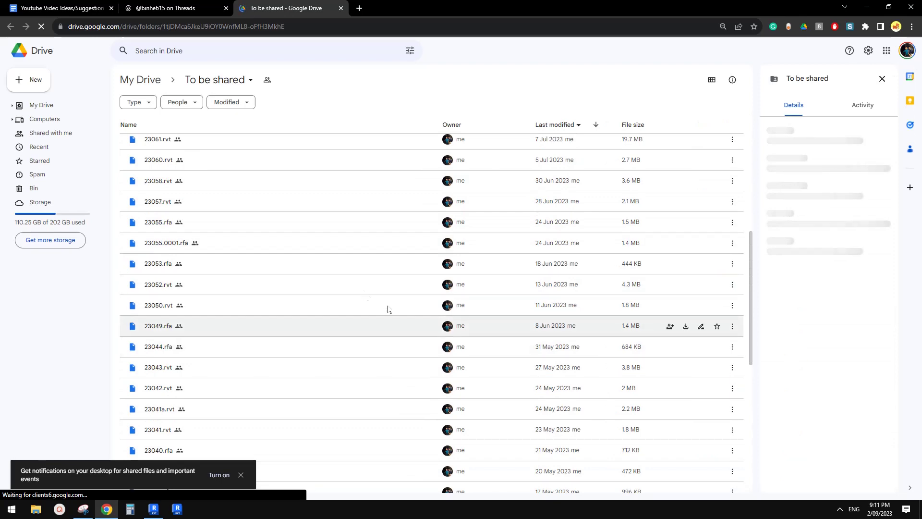
scroll(346, 269, "down", 3)
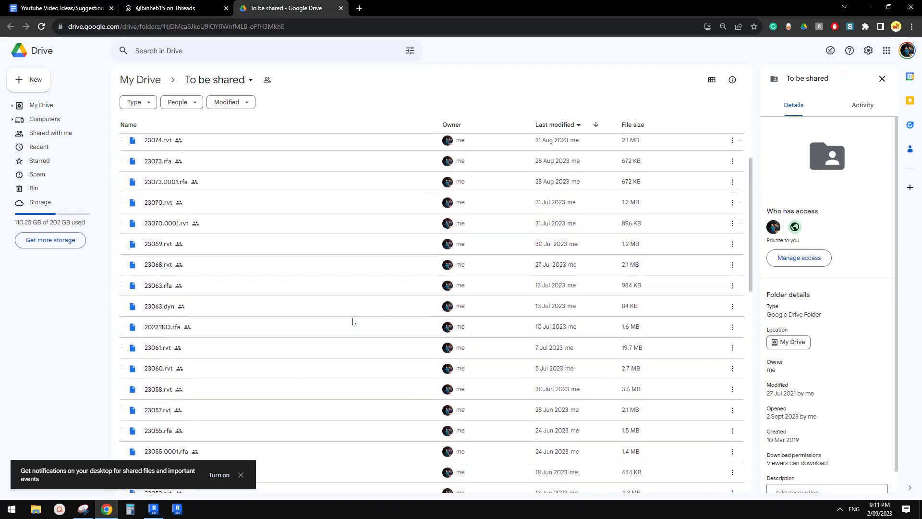
scroll(353, 321, "up", 10)
scroll(346, 319, "down", 4)
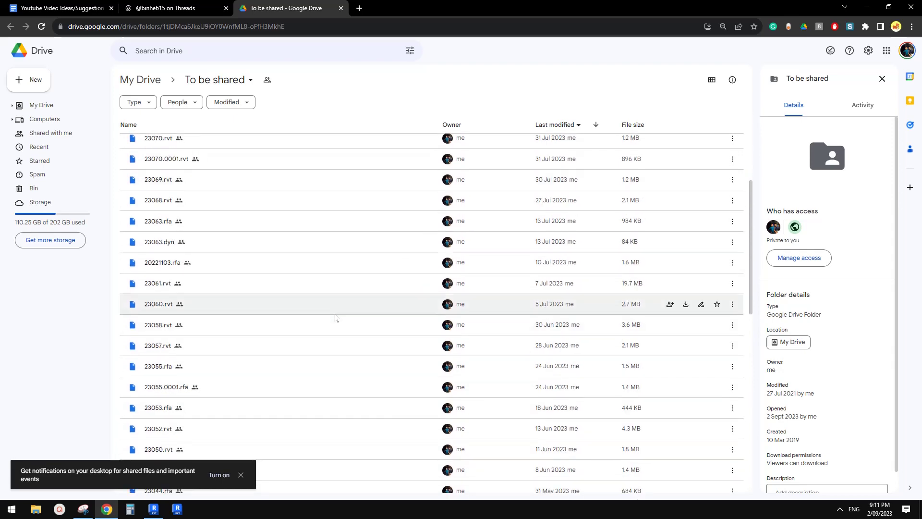
scroll(323, 321, "down", 9)
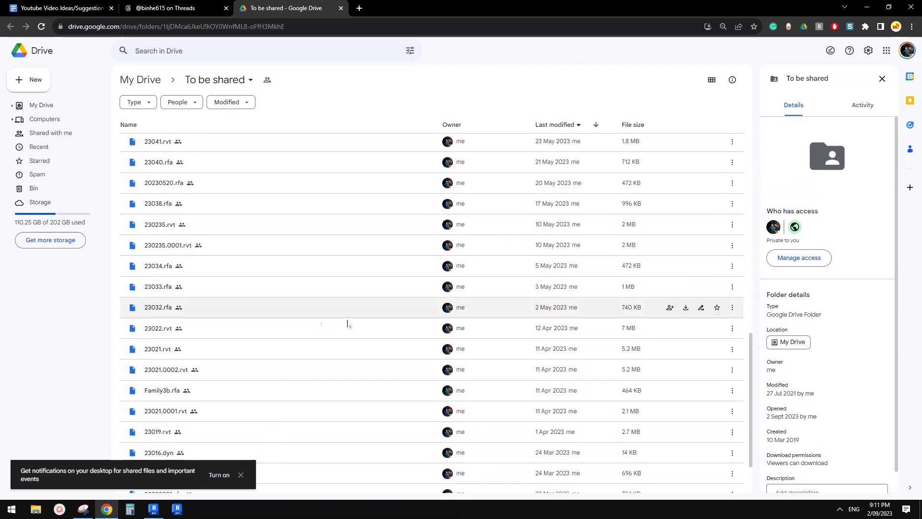
scroll(324, 335, "down", 3)
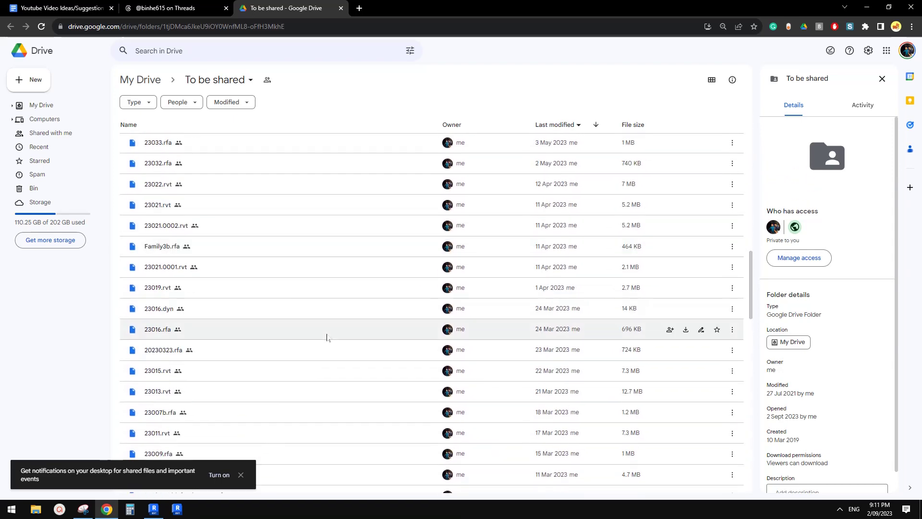
scroll(202, 286, "up", 3)
scroll(173, 261, "up", 3)
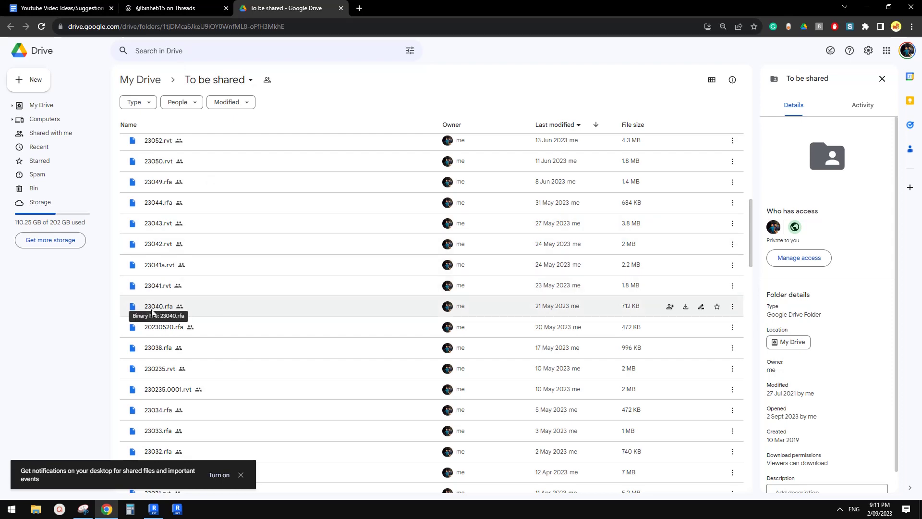
scroll(279, 331, "down", 15)
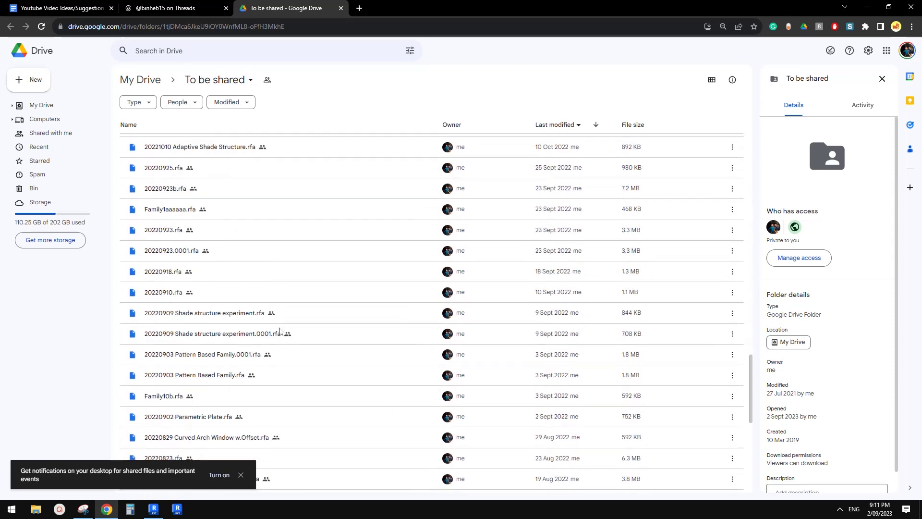
scroll(279, 332, "down", 2)
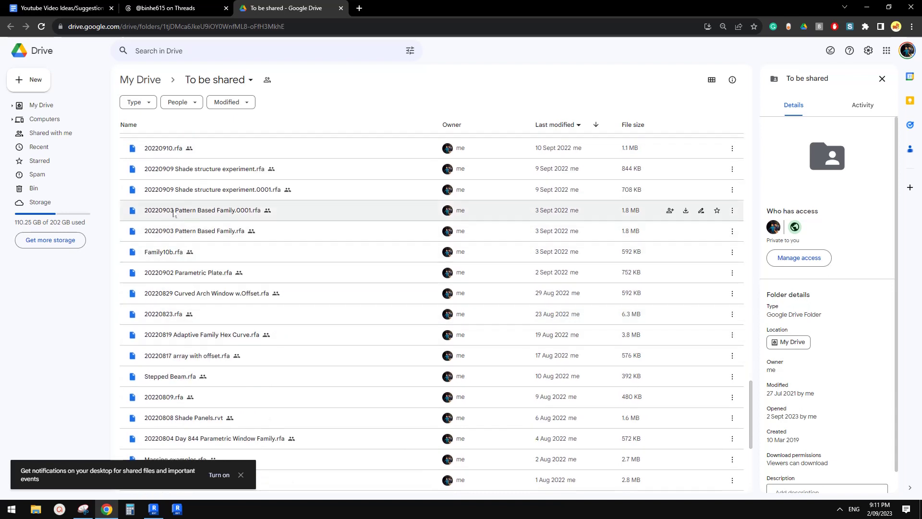
scroll(201, 288, "down", 1)
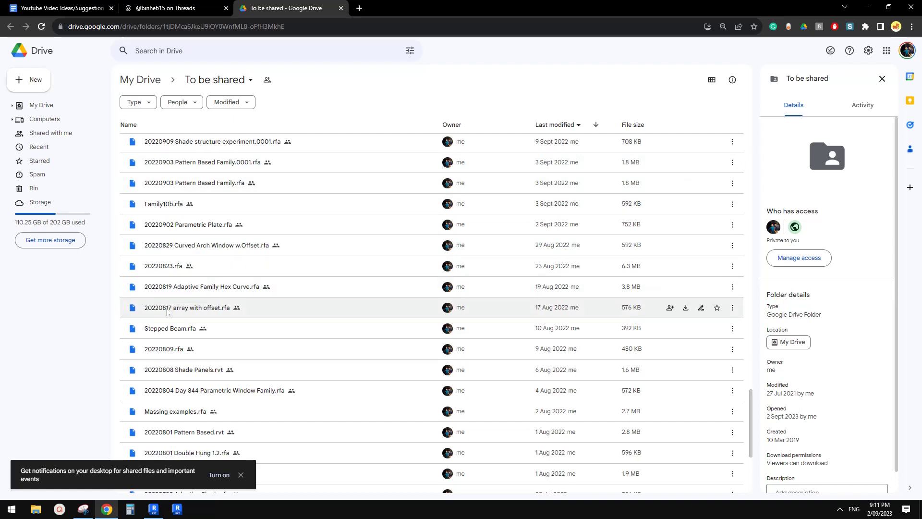
scroll(206, 322, "down", 3)
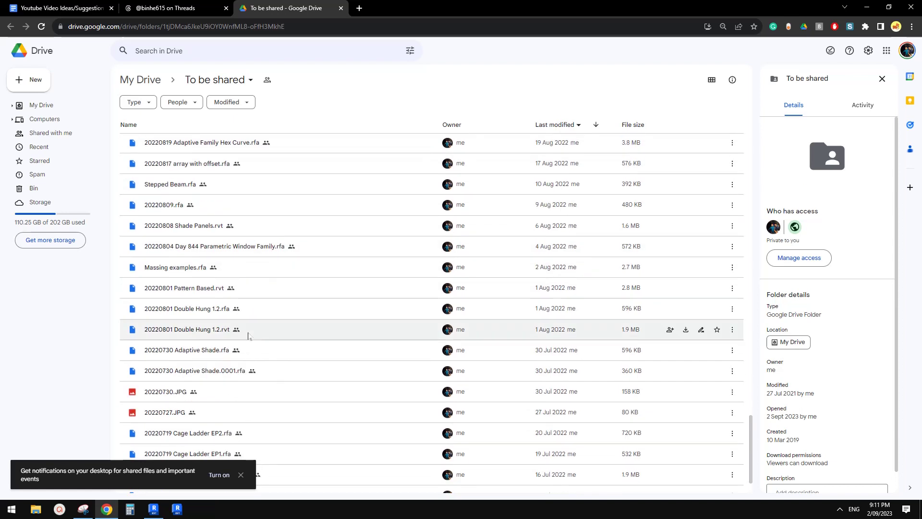
scroll(249, 335, "down", 1)
scroll(265, 335, "down", 5)
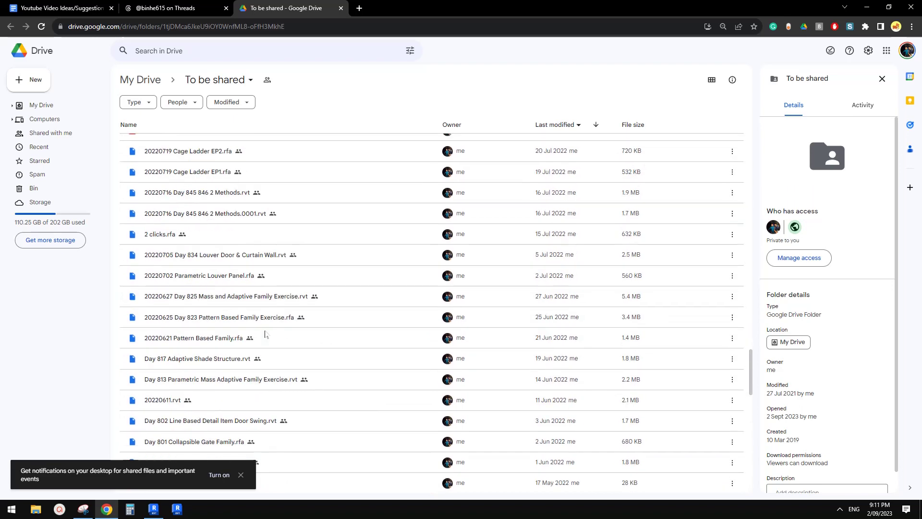
scroll(259, 335, "down", 4)
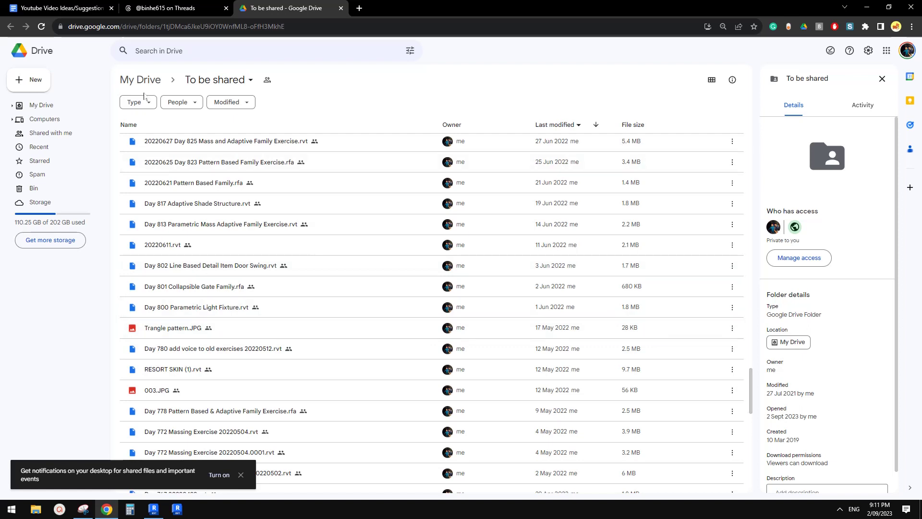
Return to the Youtube Video Ideas/Suggestion document and view the lower part of the facade reference drawing
left_click(93, 8)
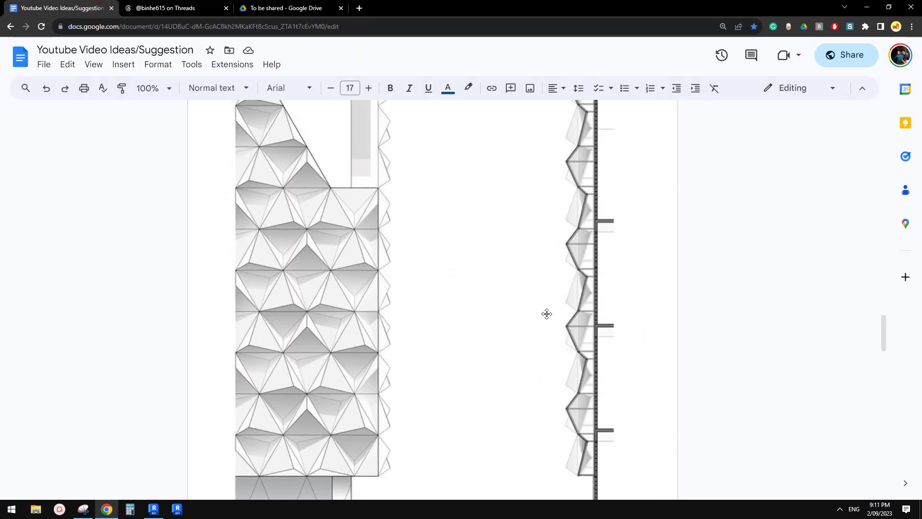
scroll(551, 340, "down", 1)
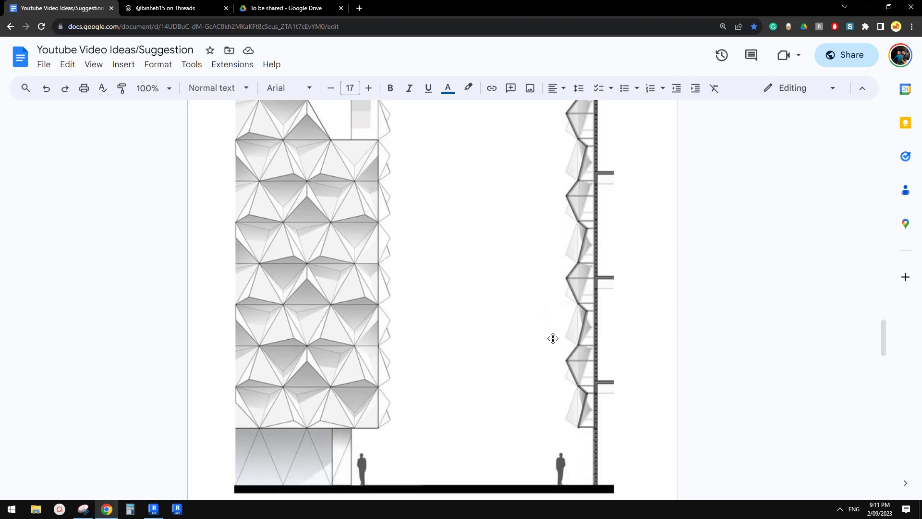